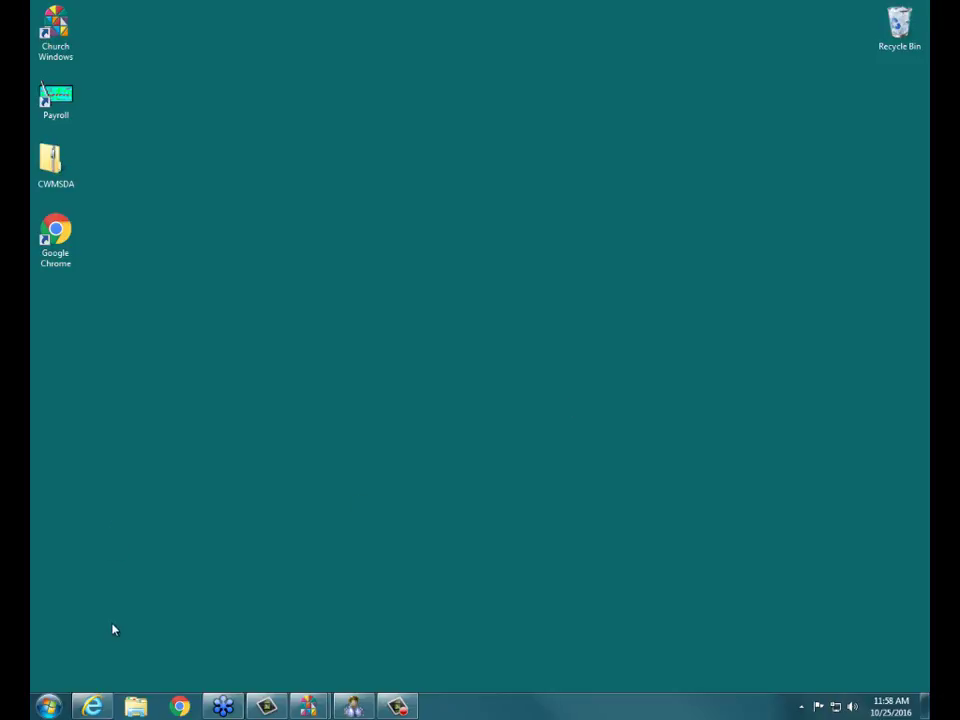
# - Restore Internet Explorer and go to the Church Windows Training Workbooks page
pyautogui.click(101, 707)
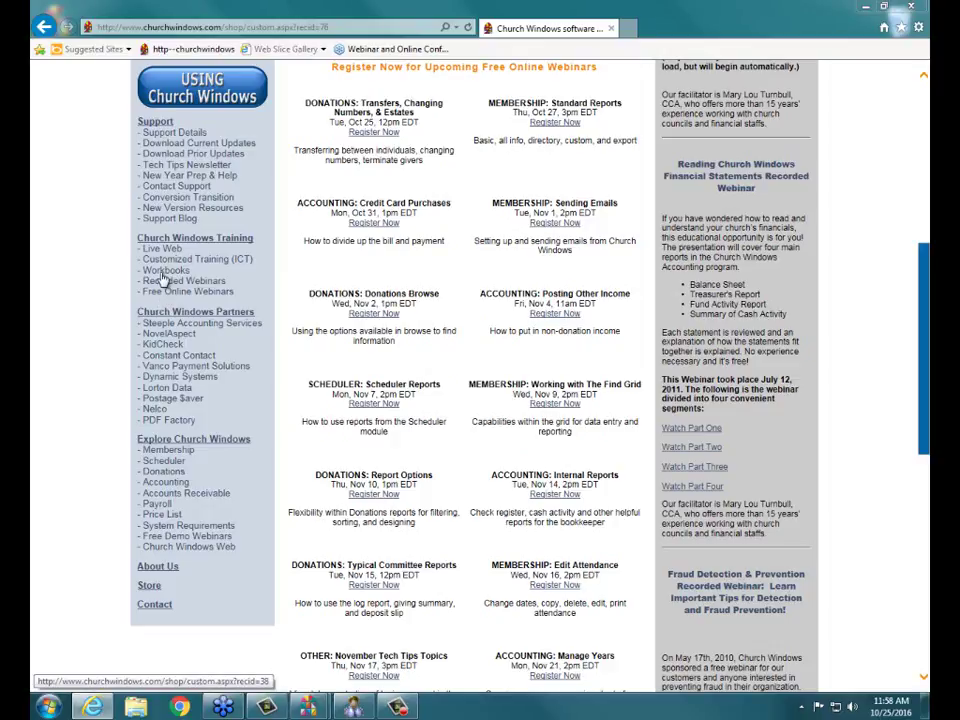
pyautogui.click(161, 271)
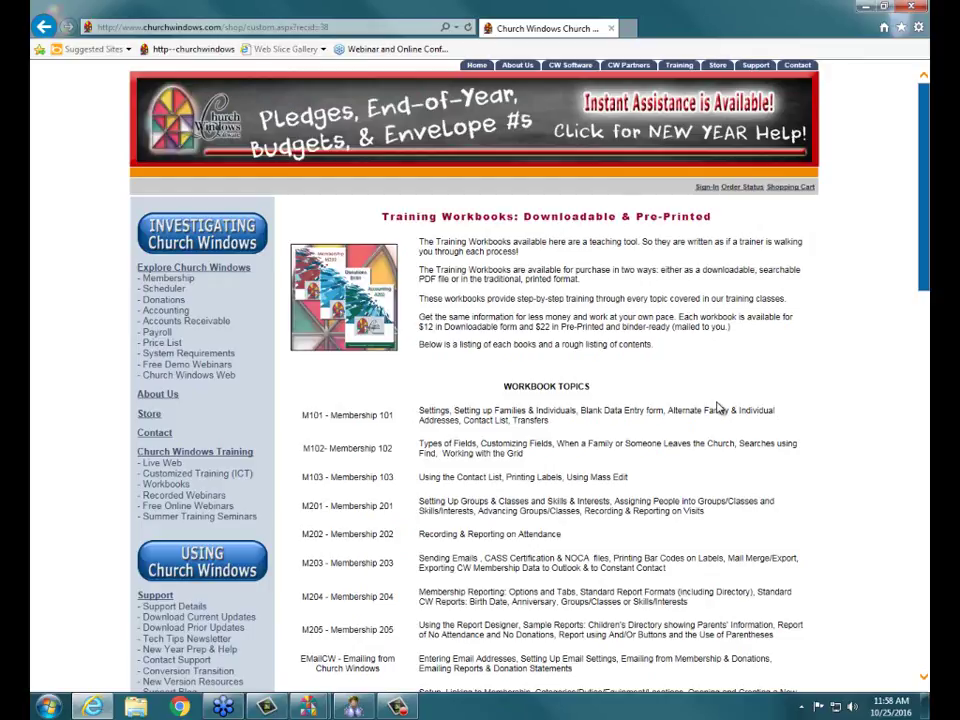
# - Scroll to the Donations workbooks and mark the D104 Donations 104 row with the pen
pyautogui.scroll(-3, 717, 409)
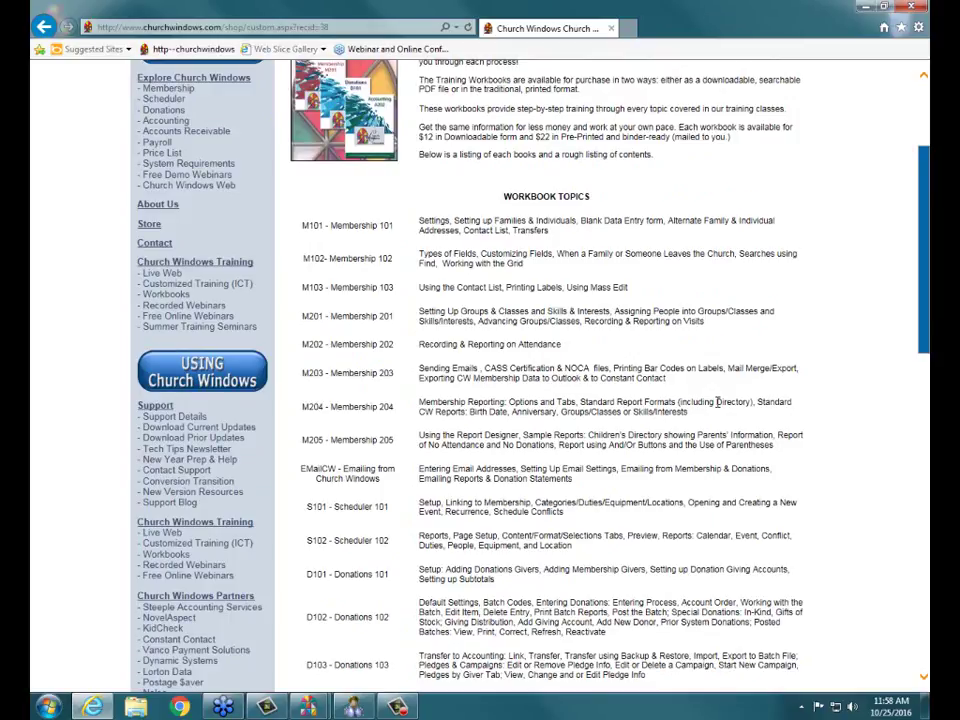
pyautogui.scroll(-6, 717, 401)
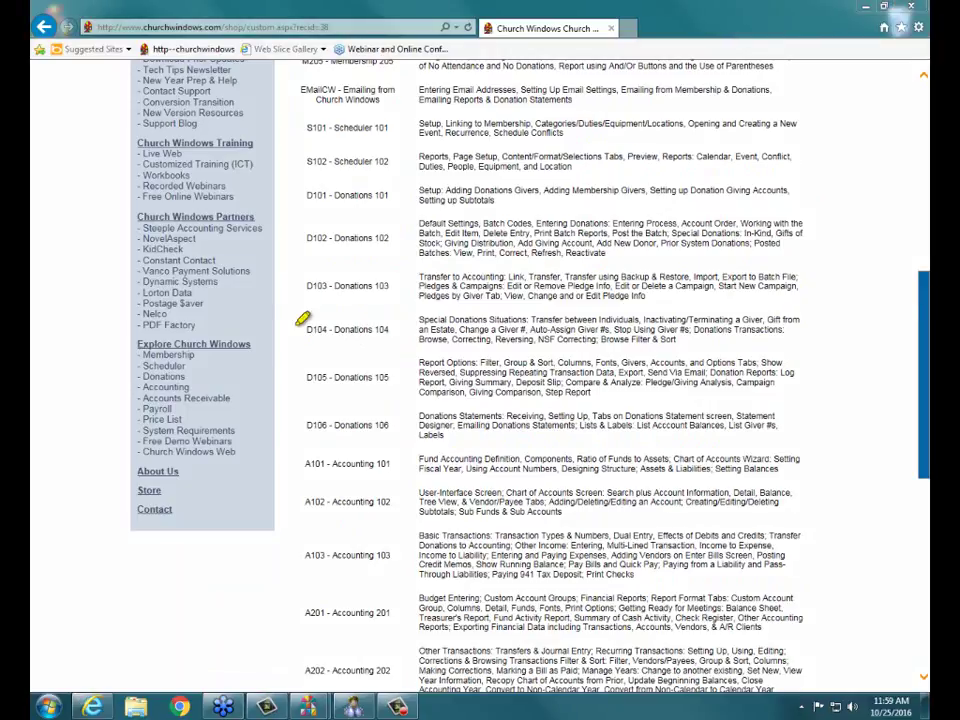
pyautogui.moveTo(281, 313); pyautogui.dragTo(715, 309)
pyautogui.moveTo(779, 298)
pyautogui.mouseDown()
pyautogui.moveTo(815, 325)
pyautogui.moveTo(672, 342)
pyautogui.moveTo(322, 332)
pyautogui.mouseUp()
pyautogui.click(926, 102)
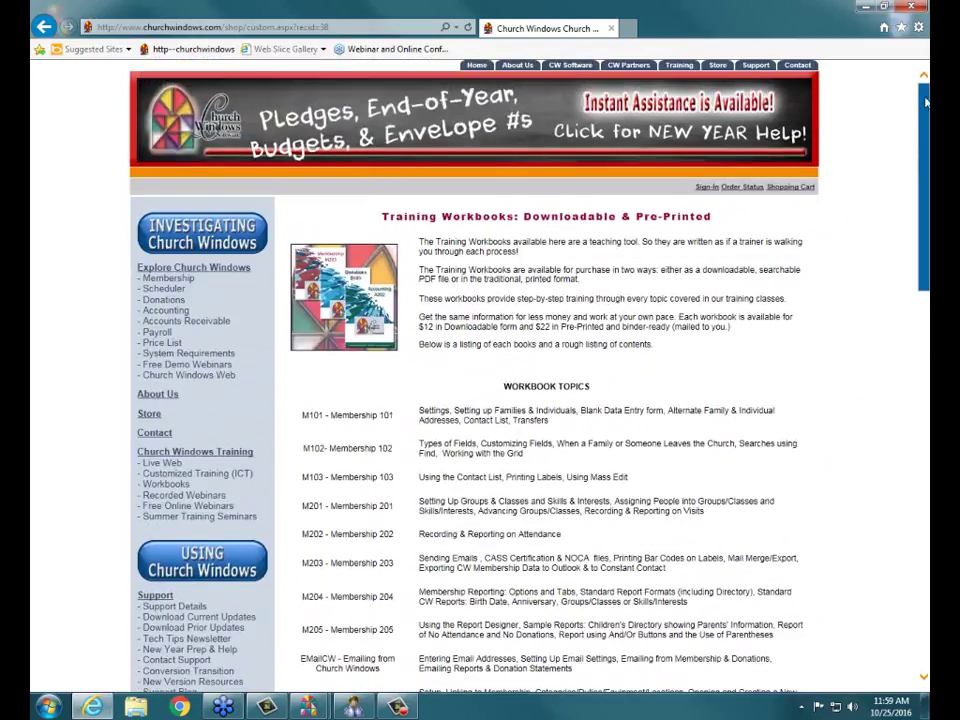
pyautogui.click(168, 394)
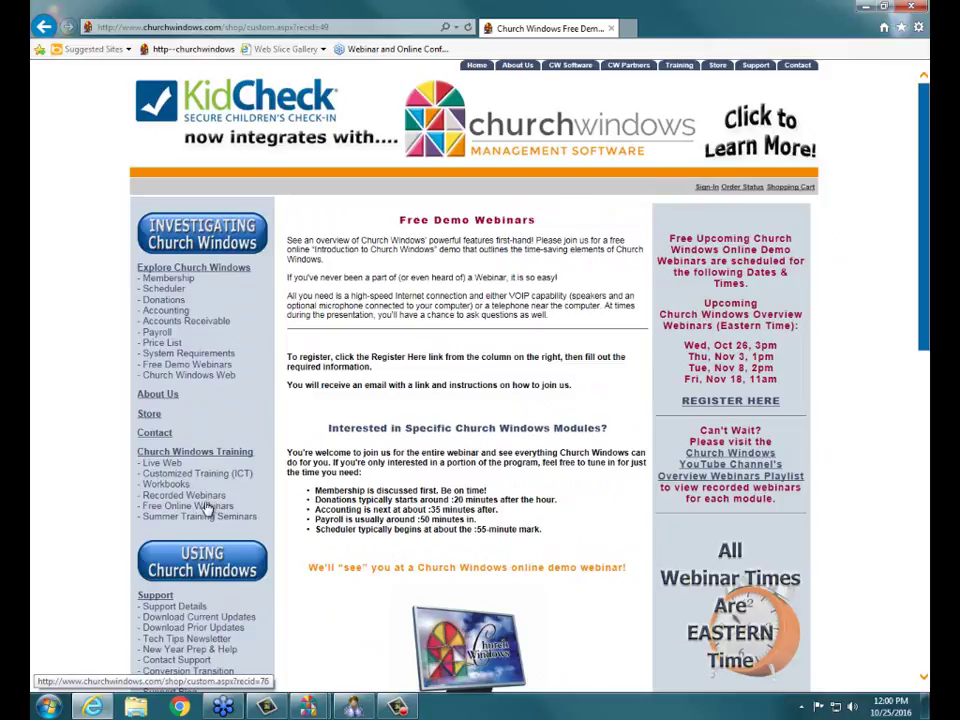
pyautogui.scroll(-4, 200, 505)
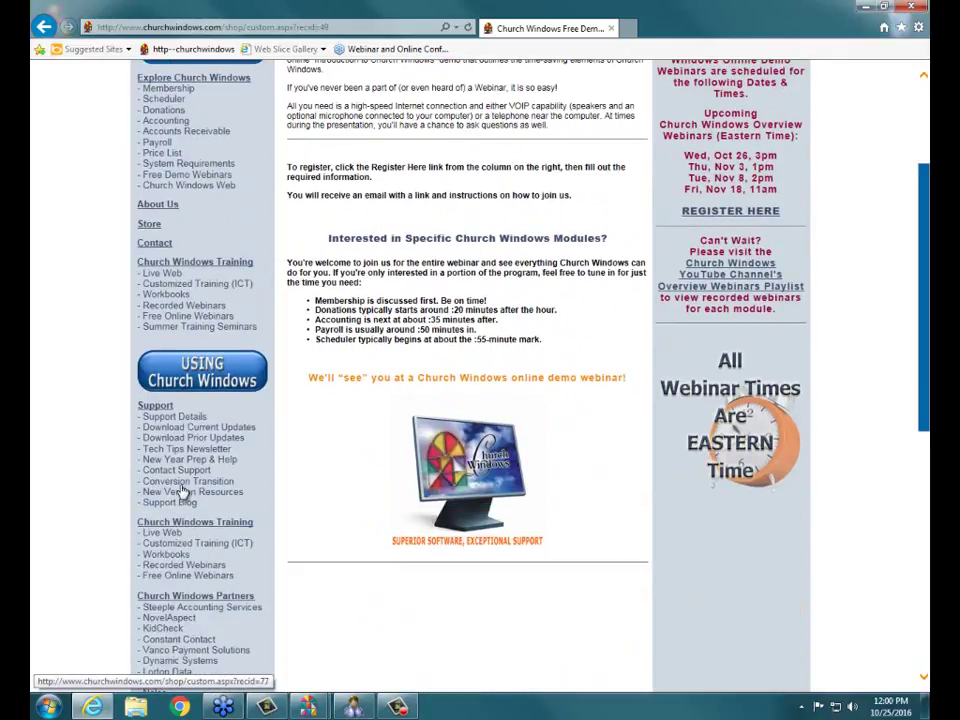
pyautogui.click(172, 315)
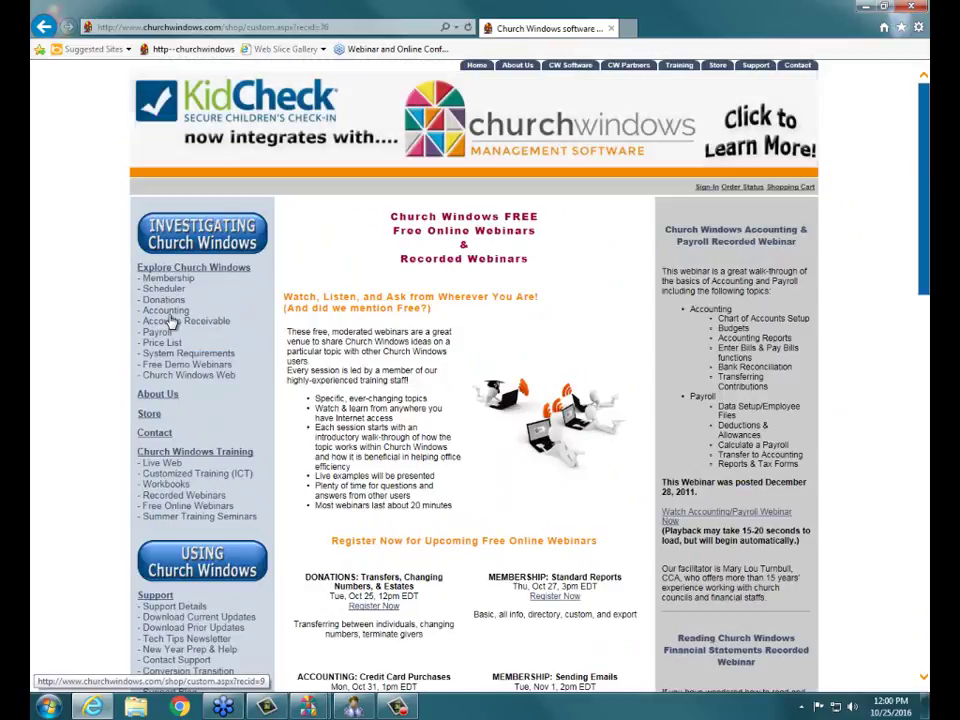
pyautogui.scroll(-5, 366, 375)
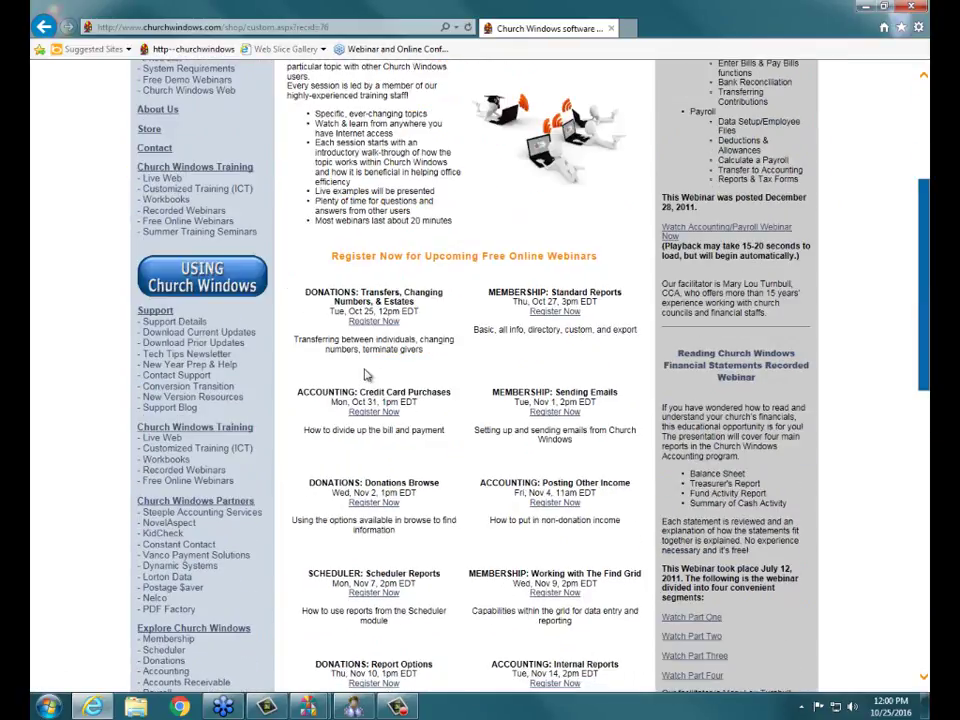
pyautogui.scroll(-5, 366, 375)
pyautogui.scroll(3, 366, 375)
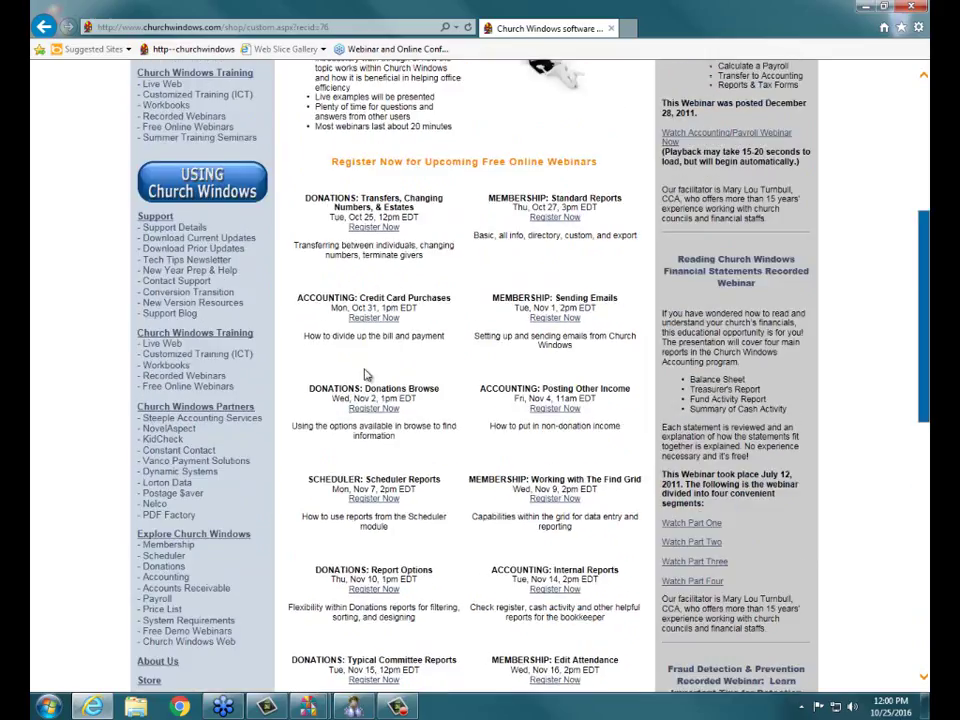
pyautogui.scroll(7, 366, 375)
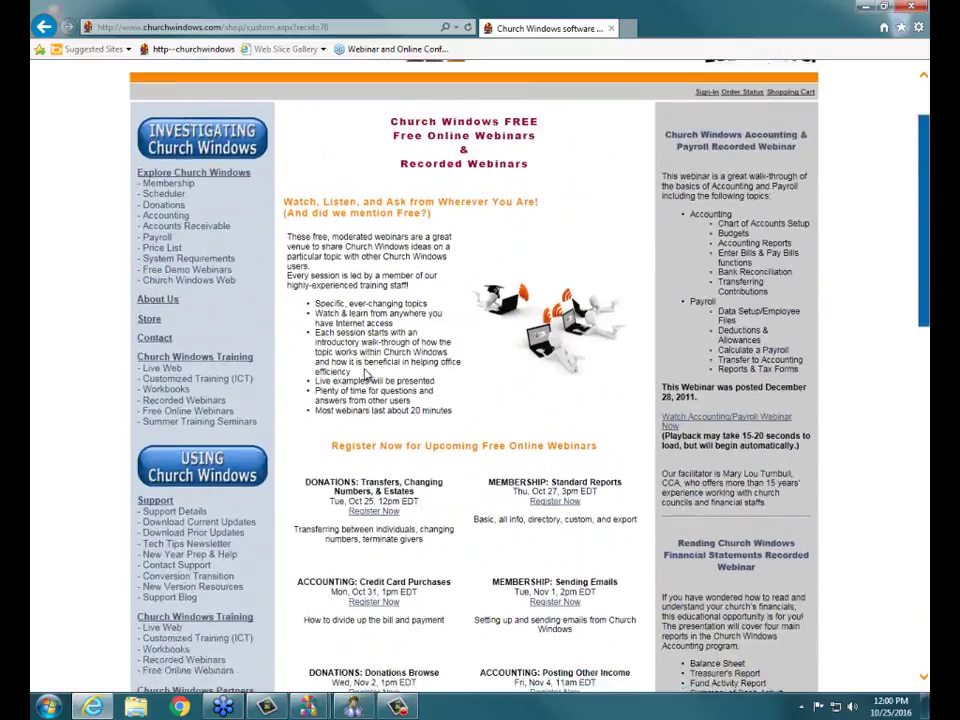
pyautogui.scroll(-8, 366, 375)
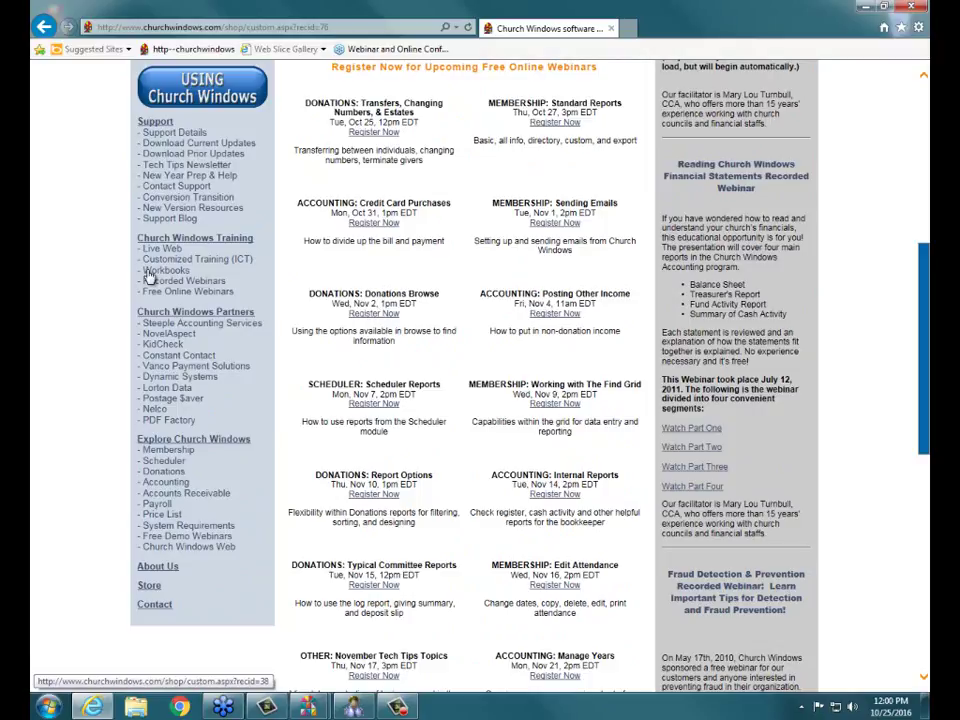
pyautogui.click(148, 272)
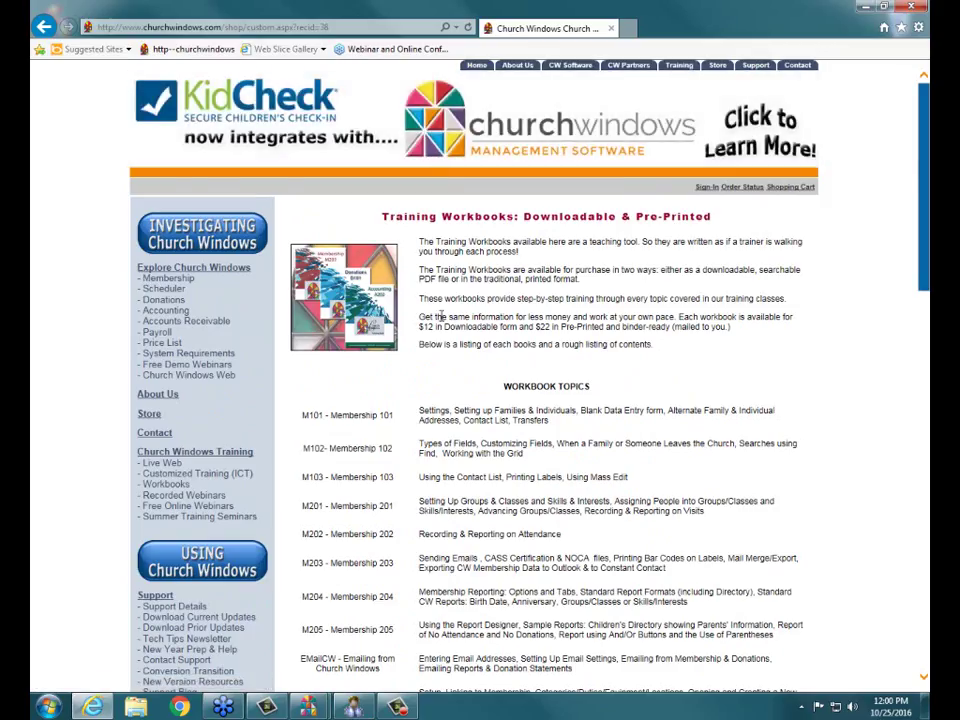
# - Scroll back to the Donations rows and circle the D104 workbook again
pyautogui.scroll(-5, 440, 316)
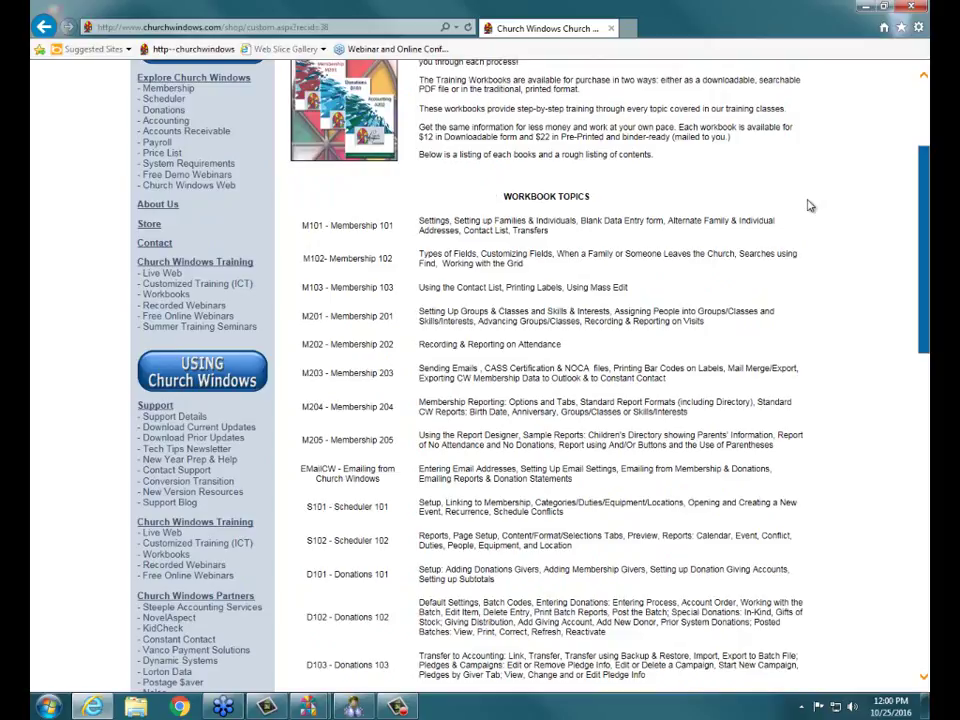
pyautogui.scroll(-4, 489, 343)
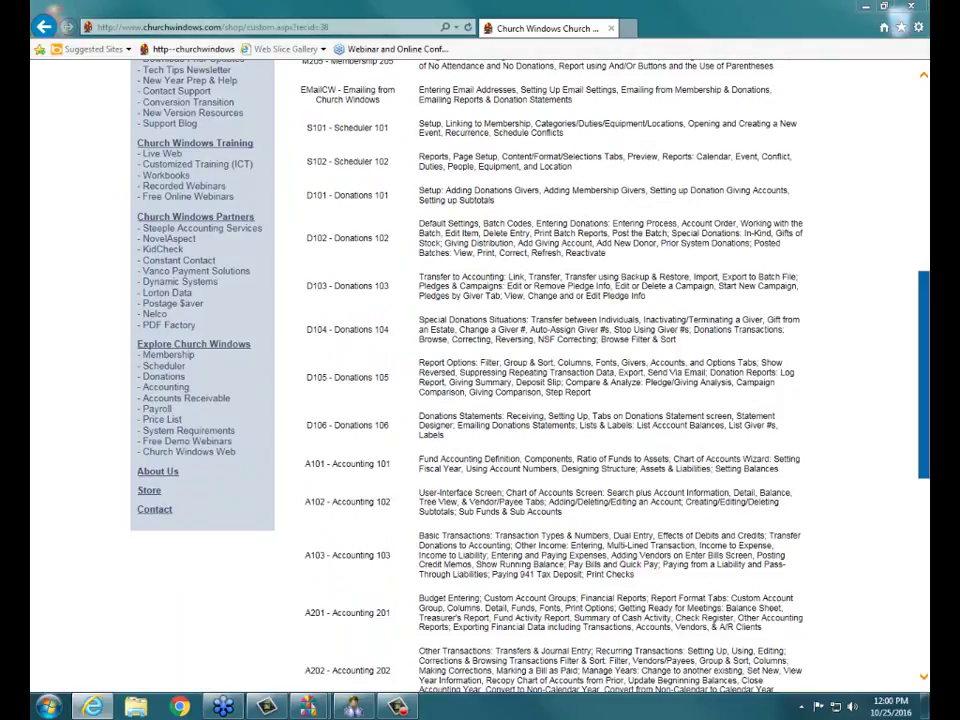
pyautogui.moveTo(289, 312)
pyautogui.mouseDown()
pyautogui.moveTo(770, 312)
pyautogui.moveTo(830, 322)
pyautogui.moveTo(797, 343)
pyautogui.moveTo(544, 350)
pyautogui.moveTo(297, 339)
pyautogui.moveTo(291, 317)
pyautogui.mouseUp()
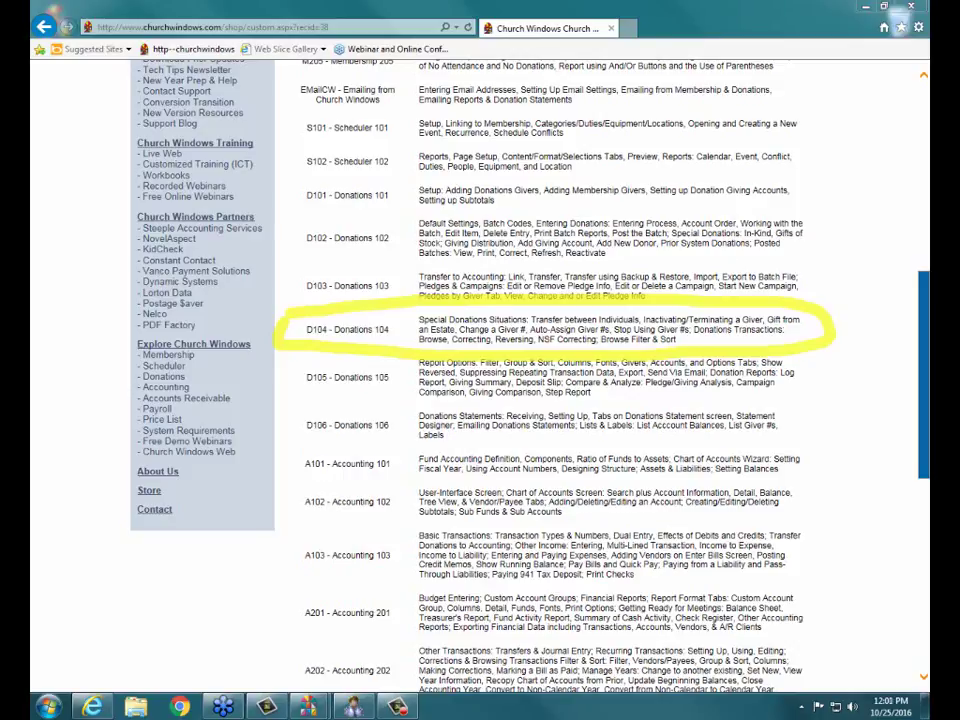
# - Close the browser and switch to the Church Windows Donations module window
pyautogui.click(907, 8)
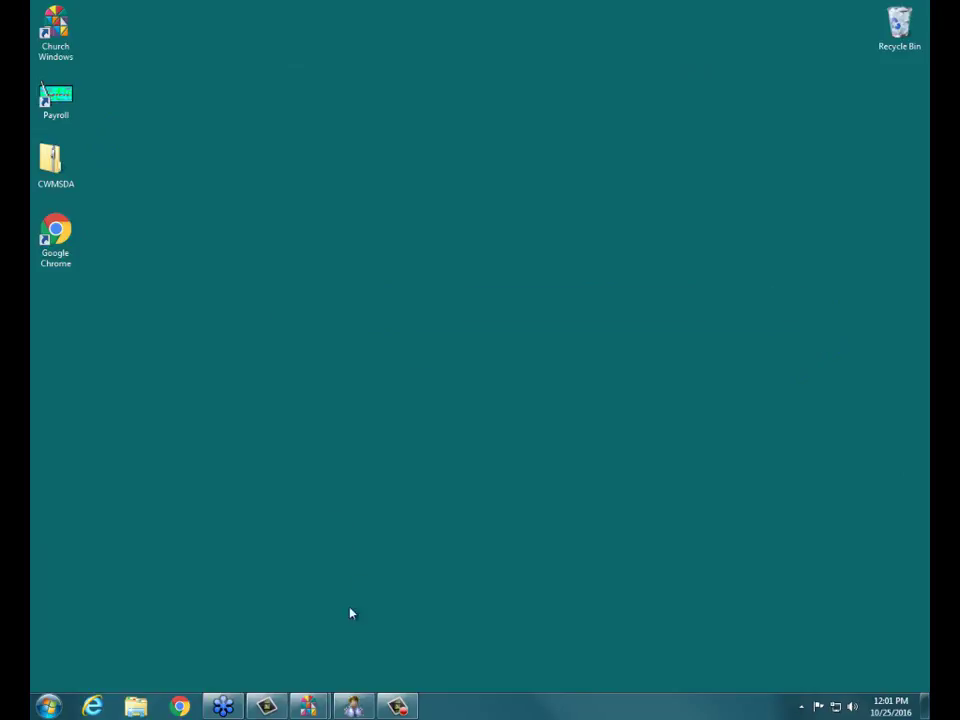
pyautogui.moveTo(308, 708)
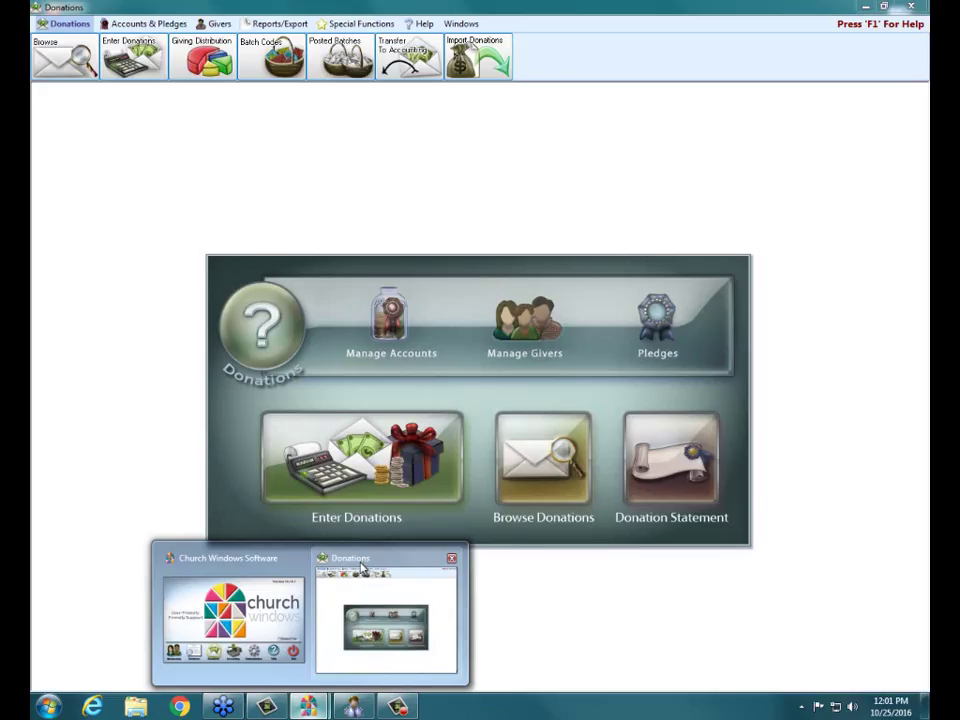
pyautogui.click(361, 572)
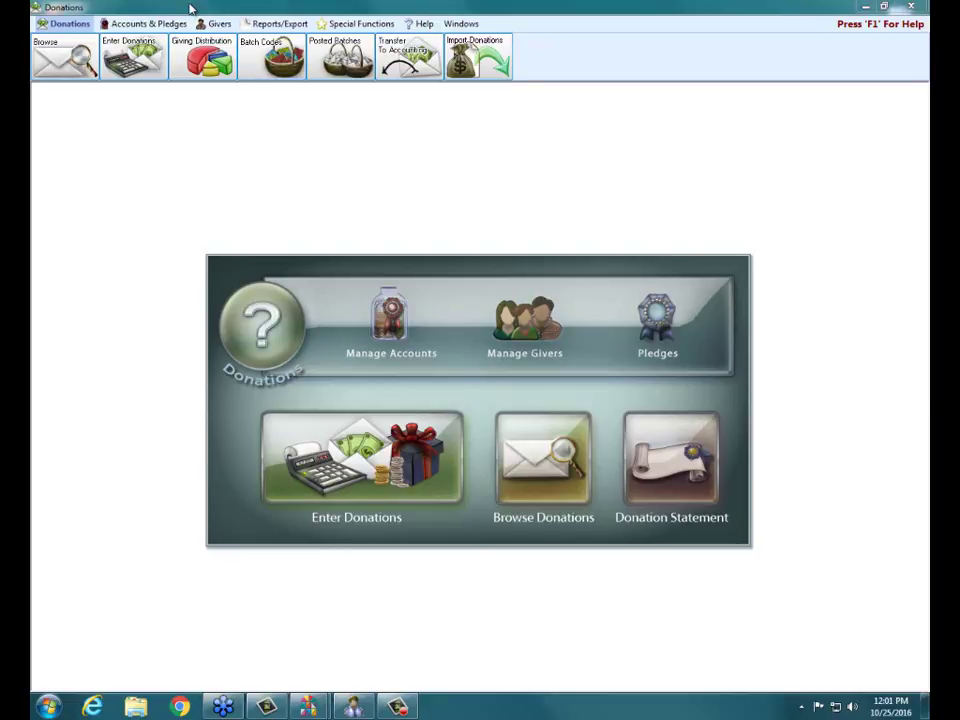
# - Open the Transfer Donations window from the Givers tab
pyautogui.click(218, 24)
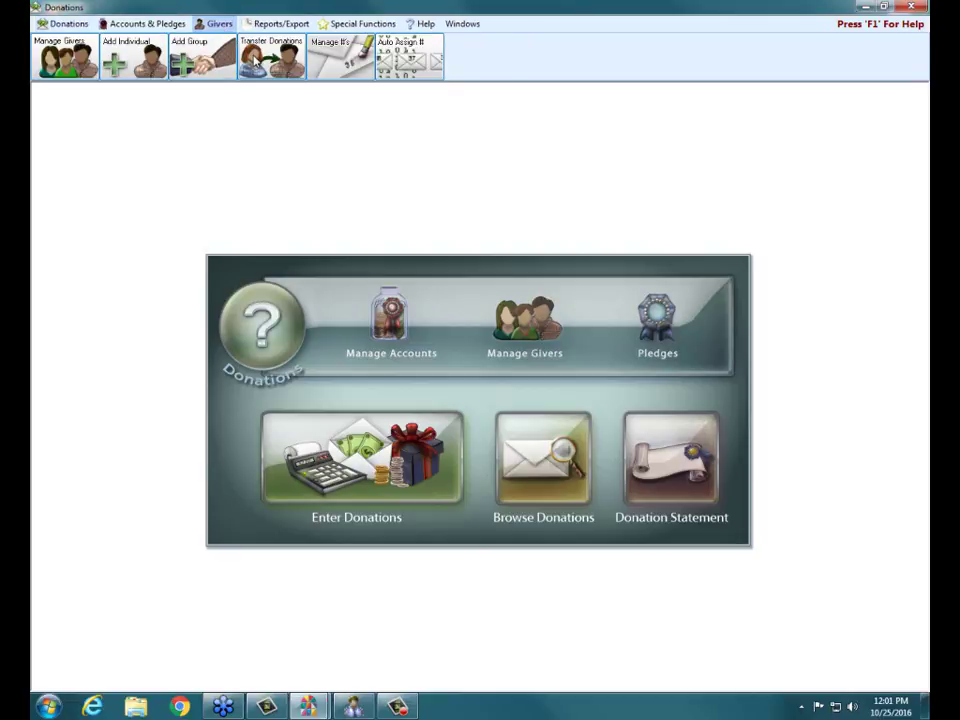
pyautogui.click(256, 62)
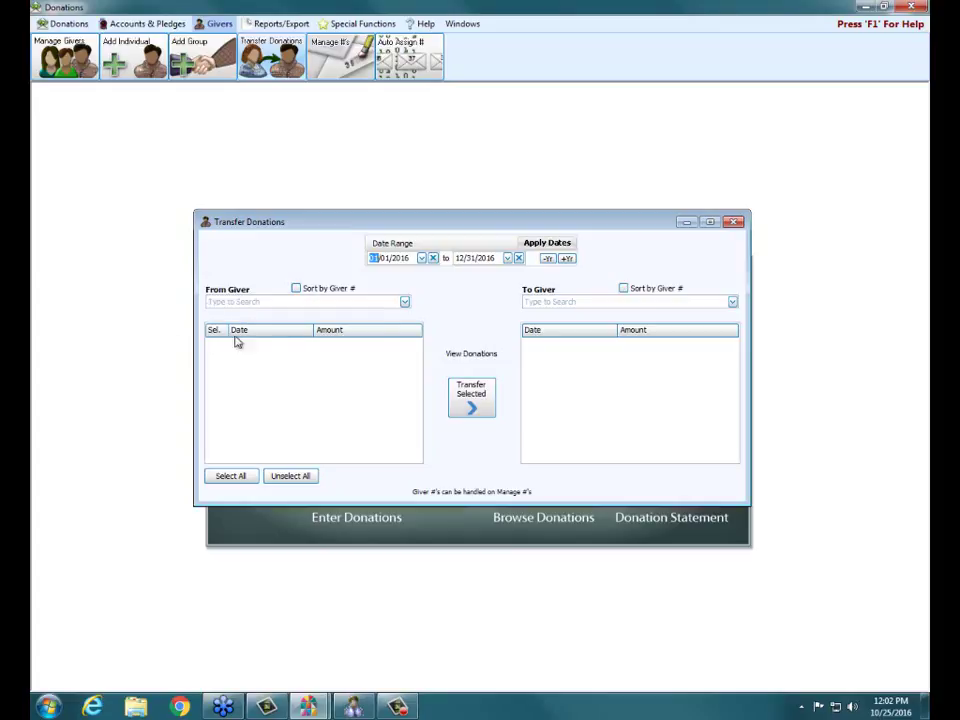
# - Choose giver 12 as From Giver and giver 204, found by surname, as To Giver
pyautogui.click(405, 302)
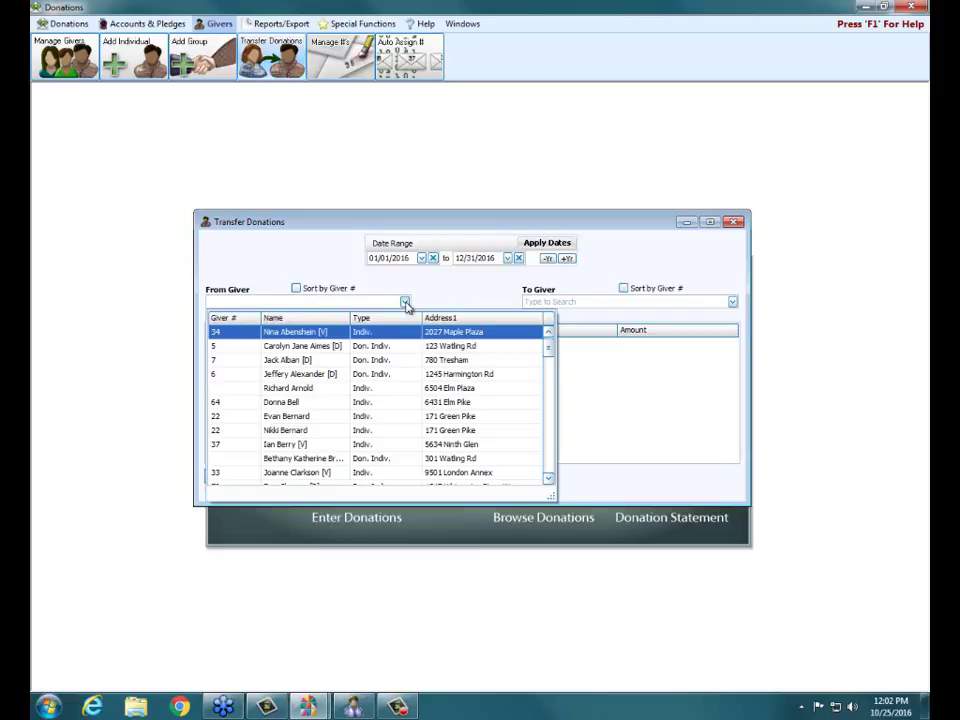
pyautogui.write('12')
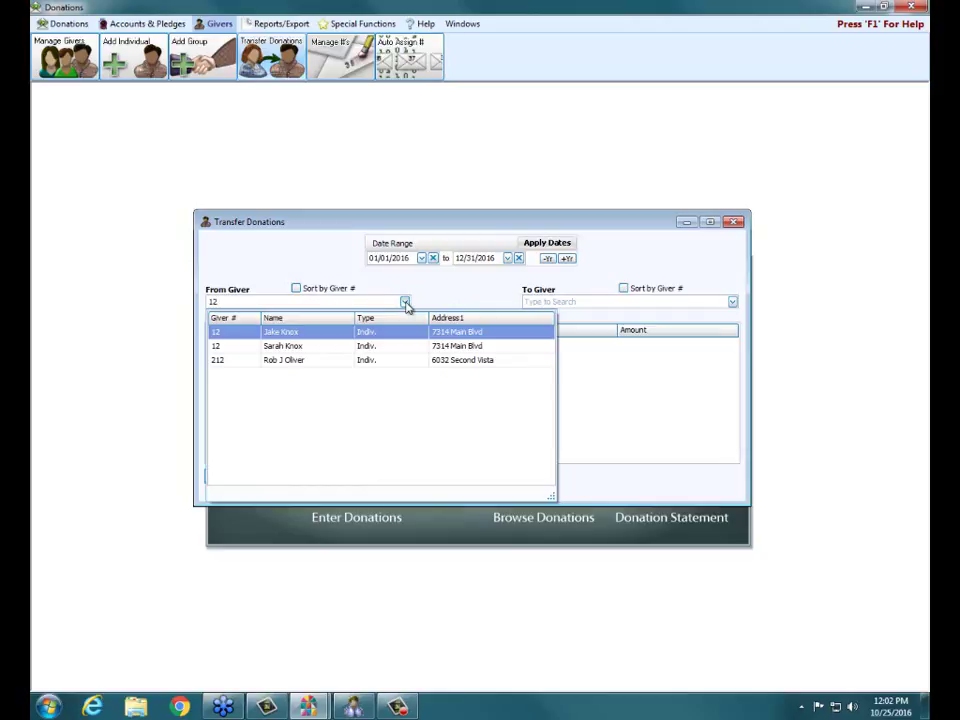
pyautogui.click(347, 333)
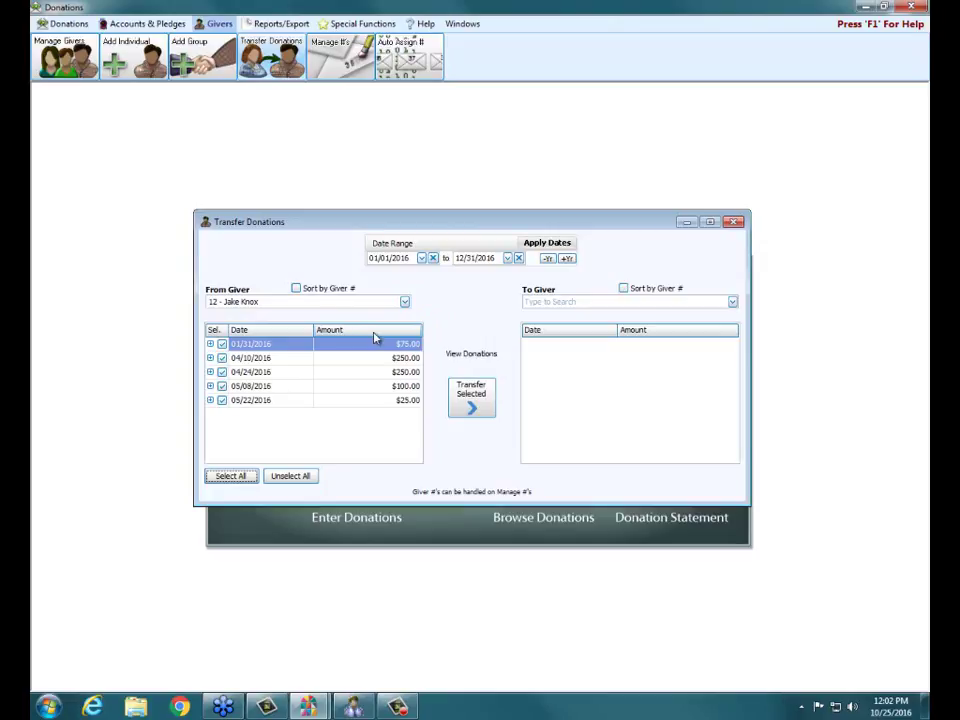
pyautogui.click(591, 302)
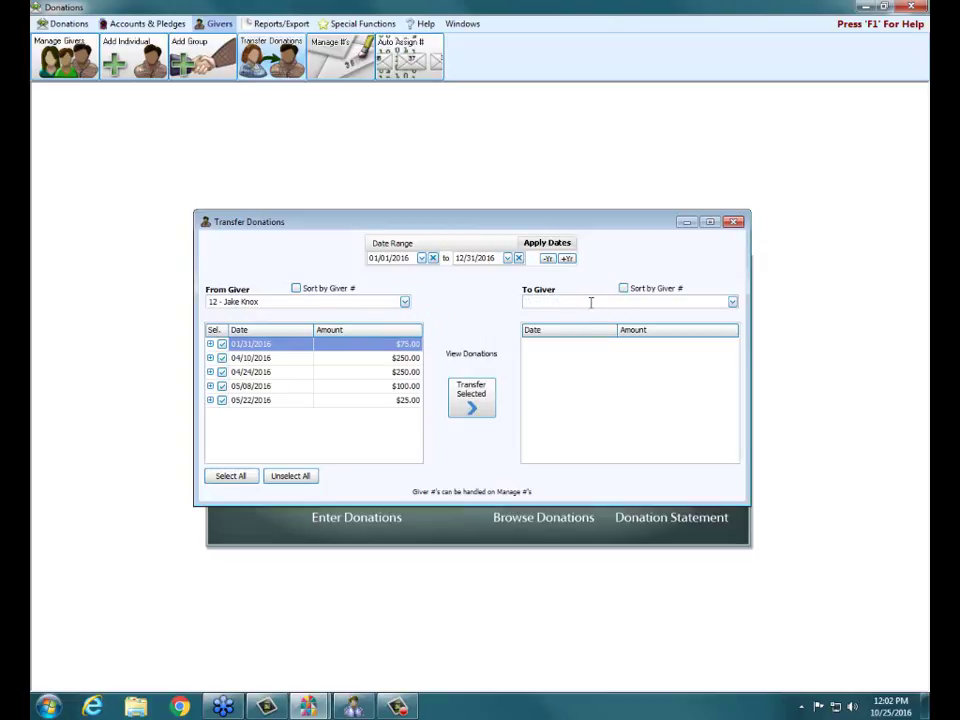
pyautogui.write('knox')
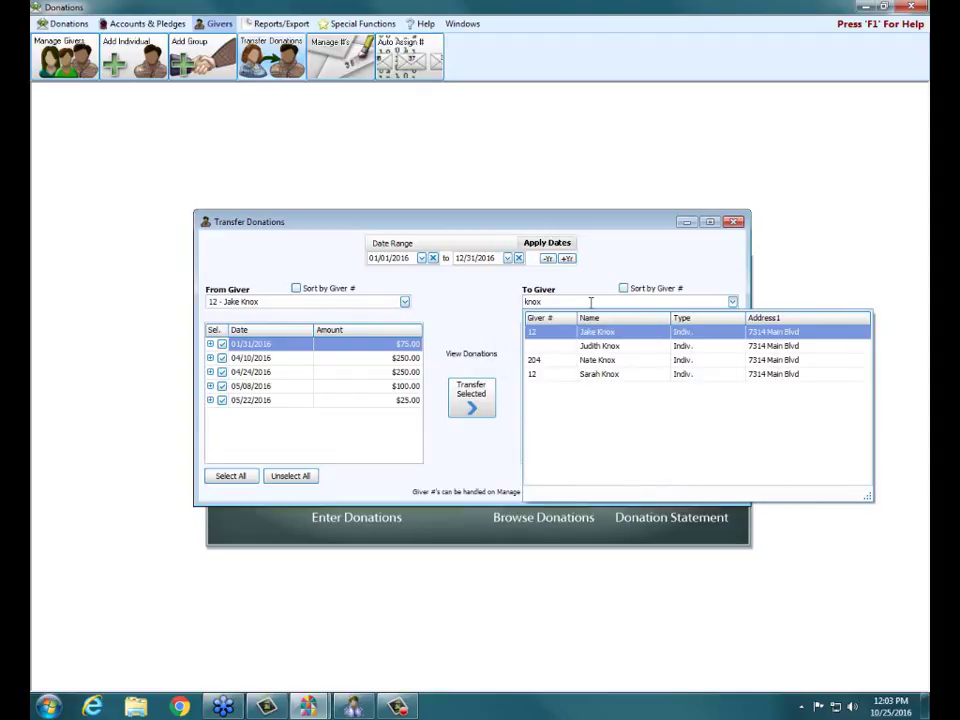
pyautogui.click(594, 364)
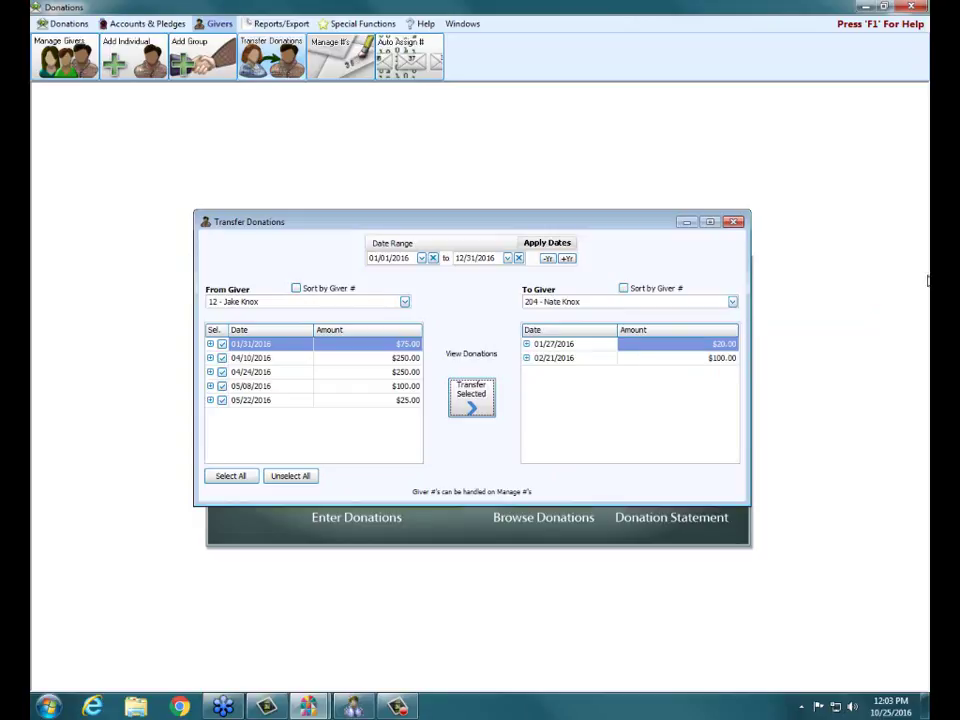
pyautogui.click(398, 42)
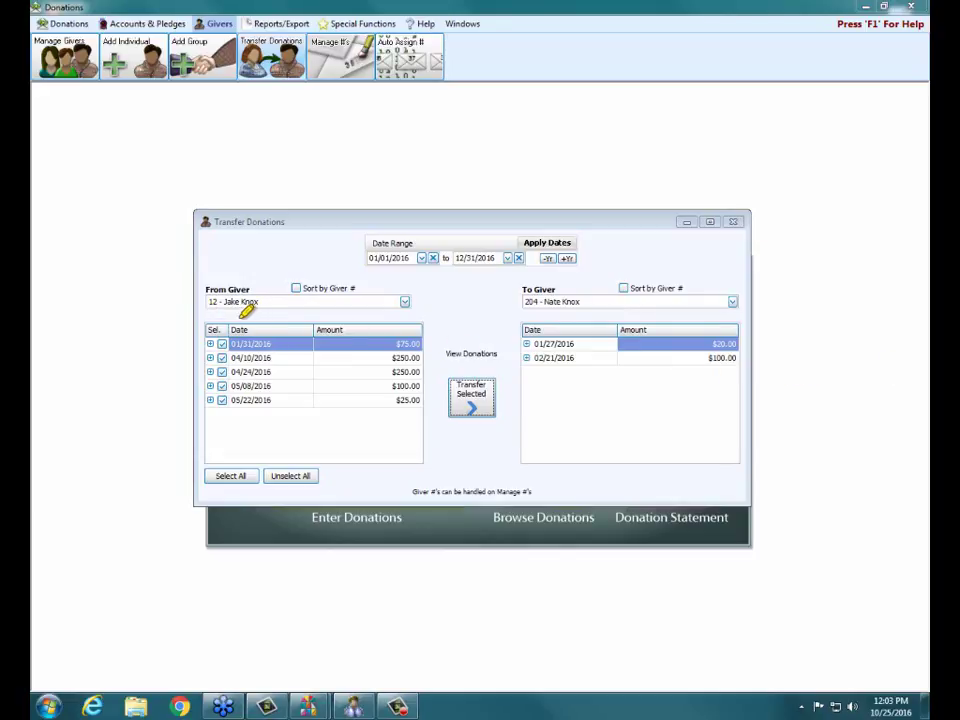
pyautogui.moveTo(231, 317)
pyautogui.mouseDown()
pyautogui.moveTo(192, 330)
pyautogui.moveTo(195, 390)
pyautogui.moveTo(214, 422)
pyautogui.moveTo(244, 392)
pyautogui.moveTo(240, 332)
pyautogui.mouseUp()
# - Transfer only the 04/24/2016 and 05/22/2016 donations to giver 204, then reset the transfer window
pyautogui.click(292, 477)
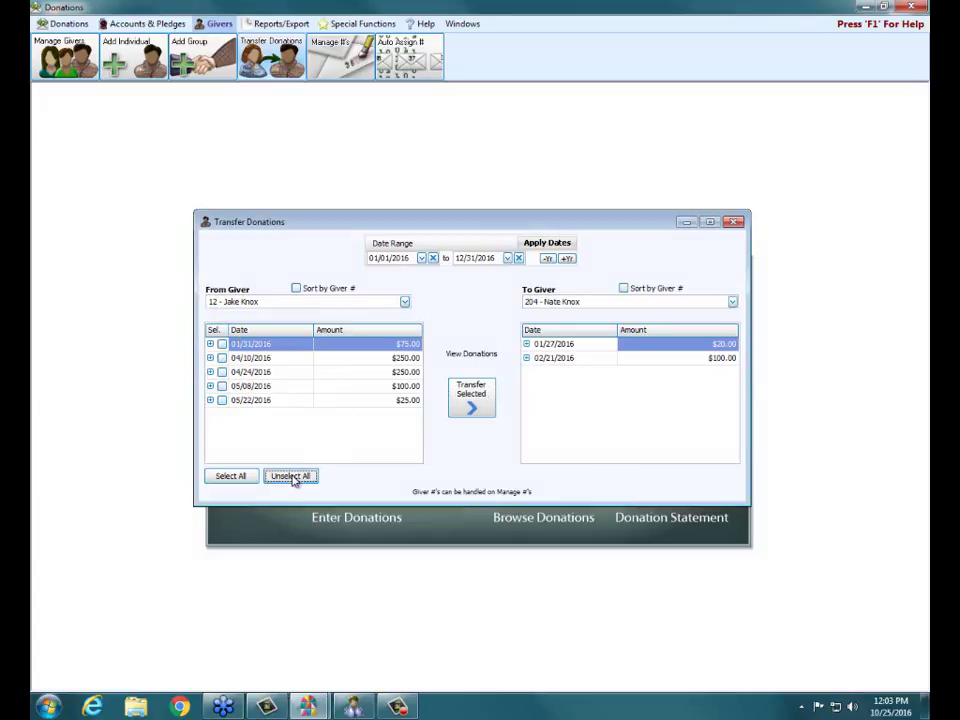
pyautogui.click(222, 400)
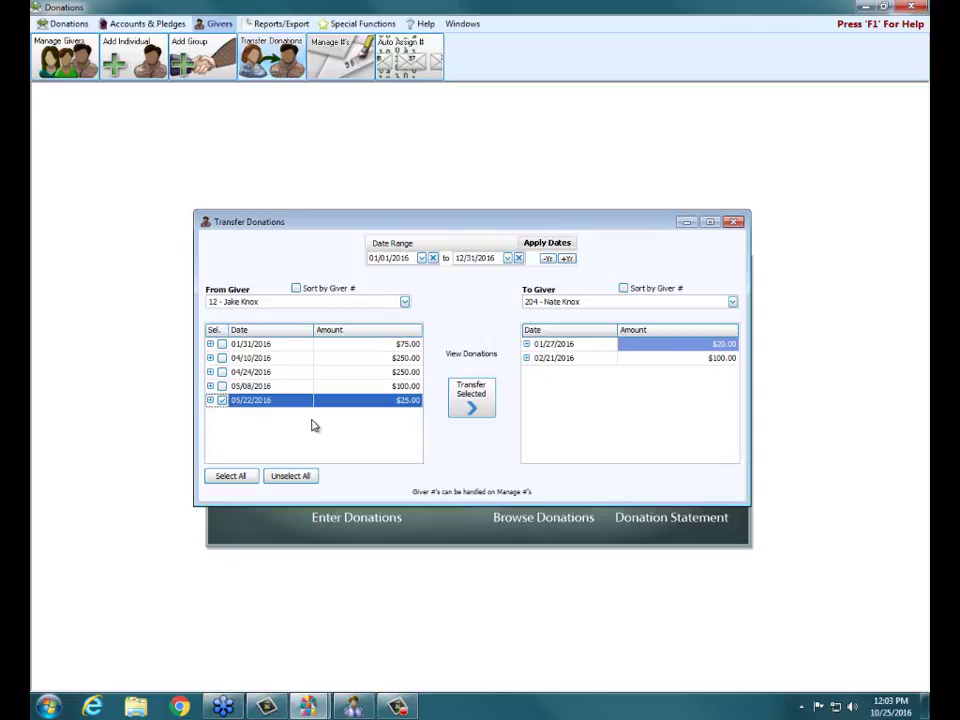
pyautogui.click(222, 372)
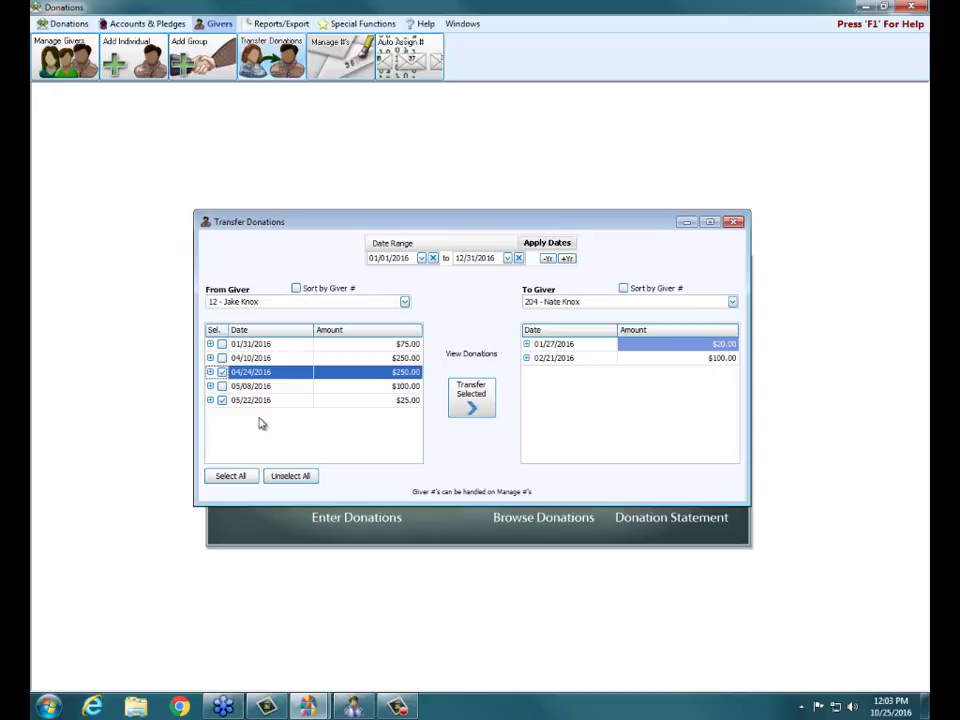
pyautogui.click(473, 405)
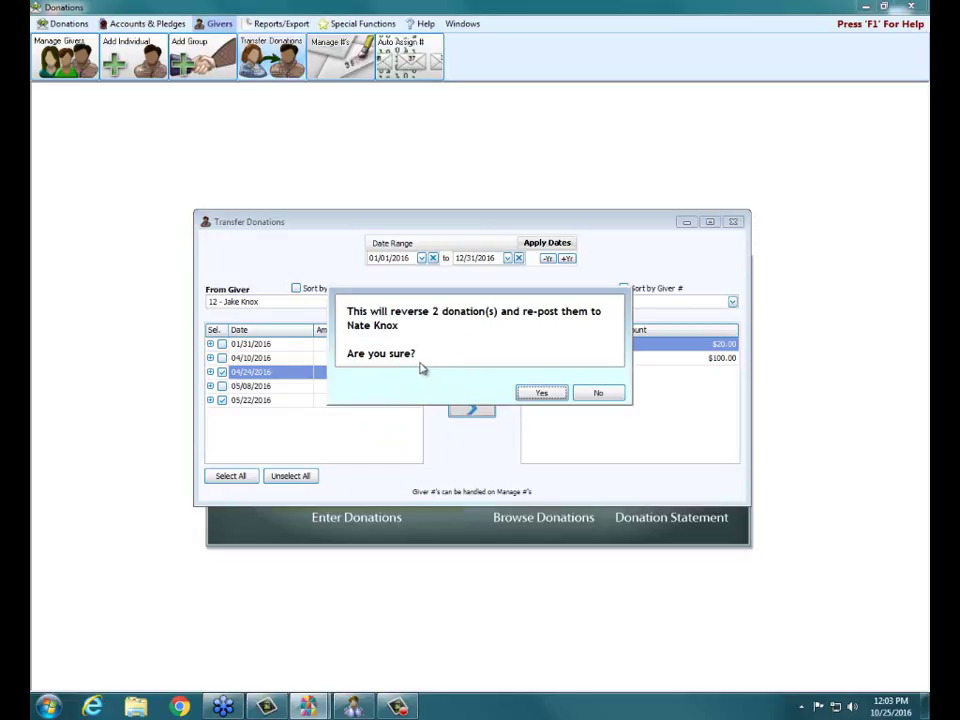
pyautogui.click(540, 394)
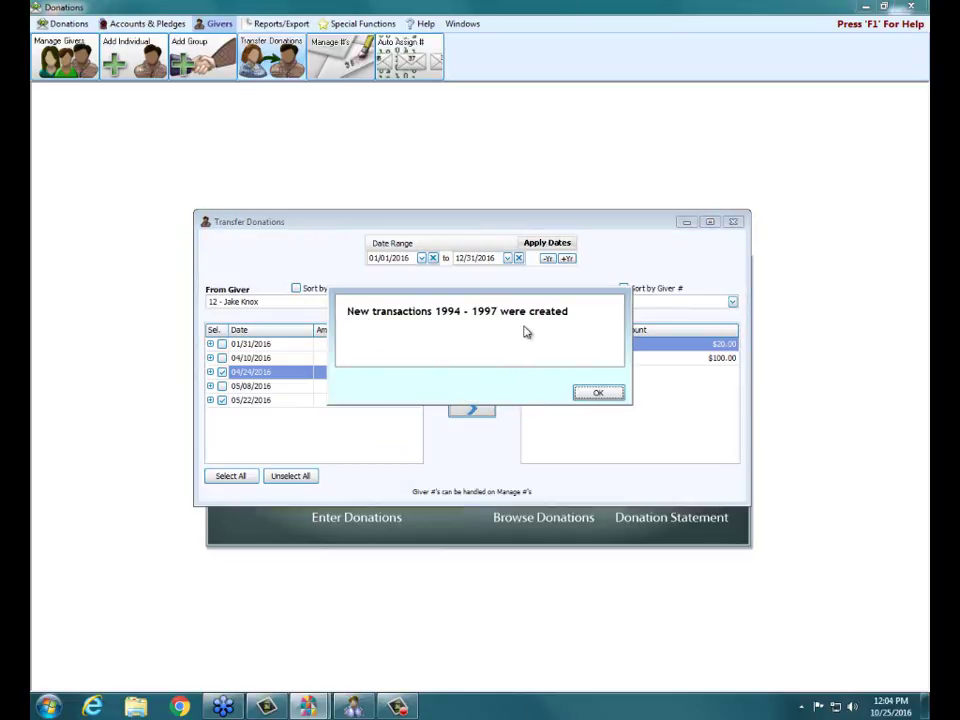
pyautogui.click(591, 392)
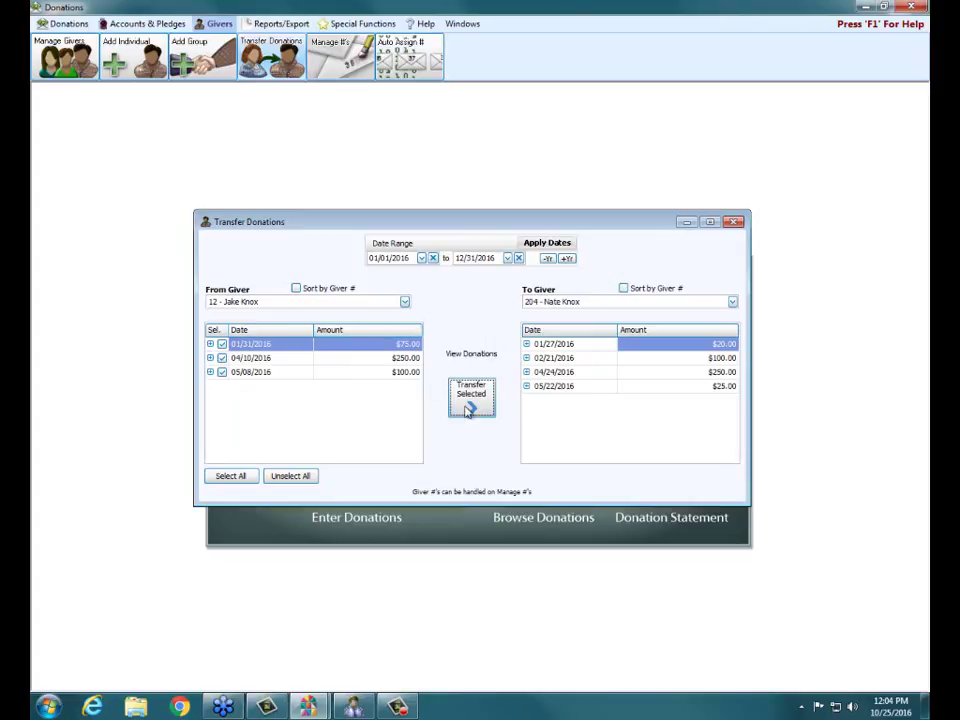
pyautogui.click(734, 221)
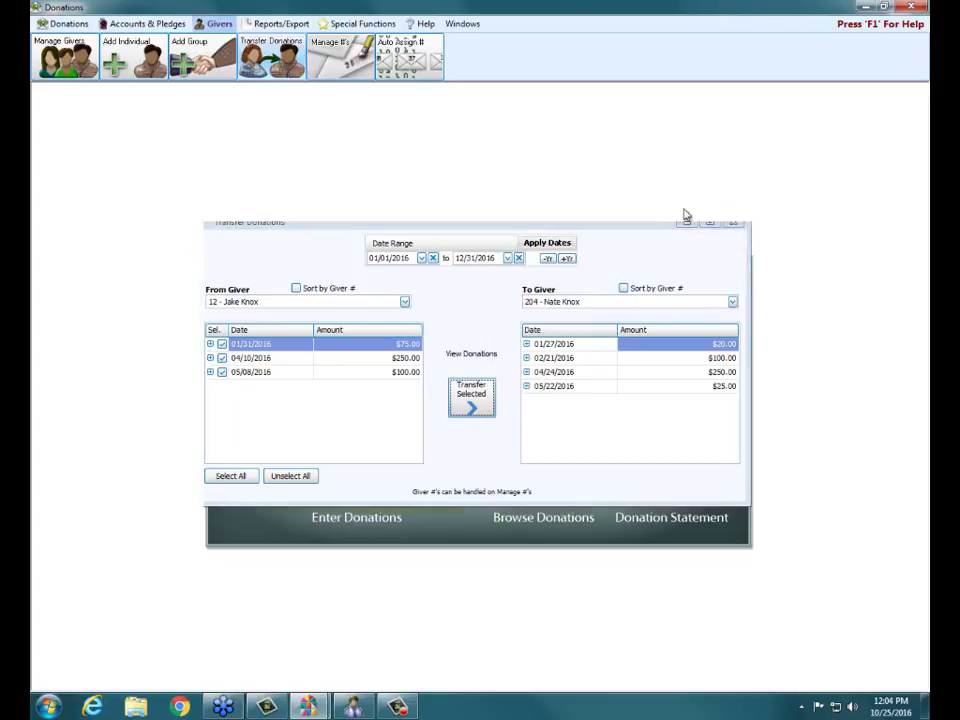
pyautogui.click(252, 52)
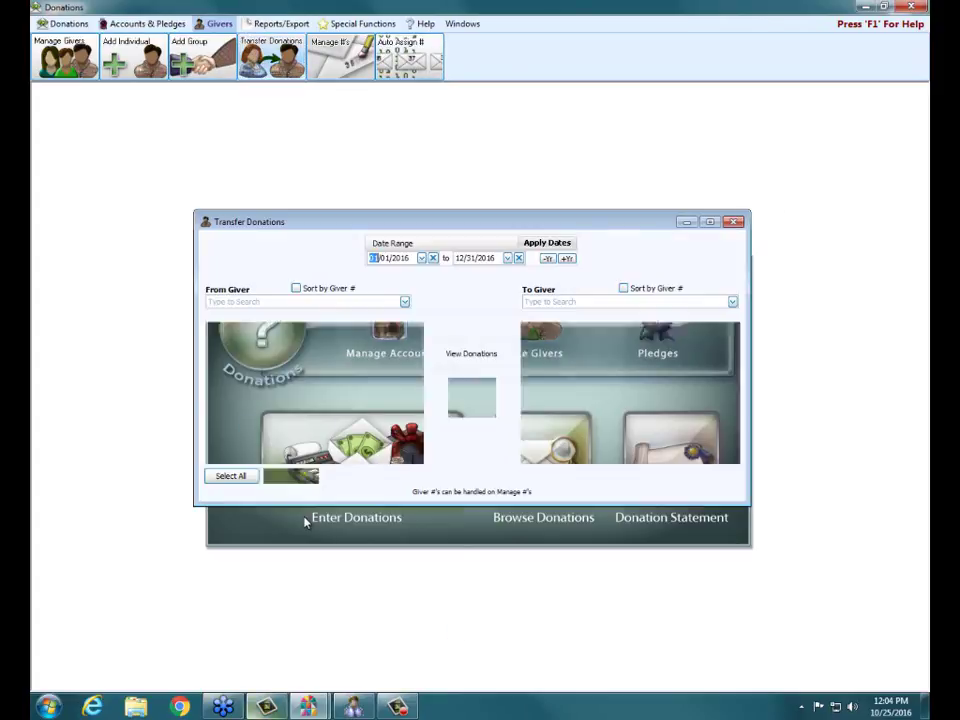
# - Select the From Giver and the To Giver for the second transfer
pyautogui.click(405, 302)
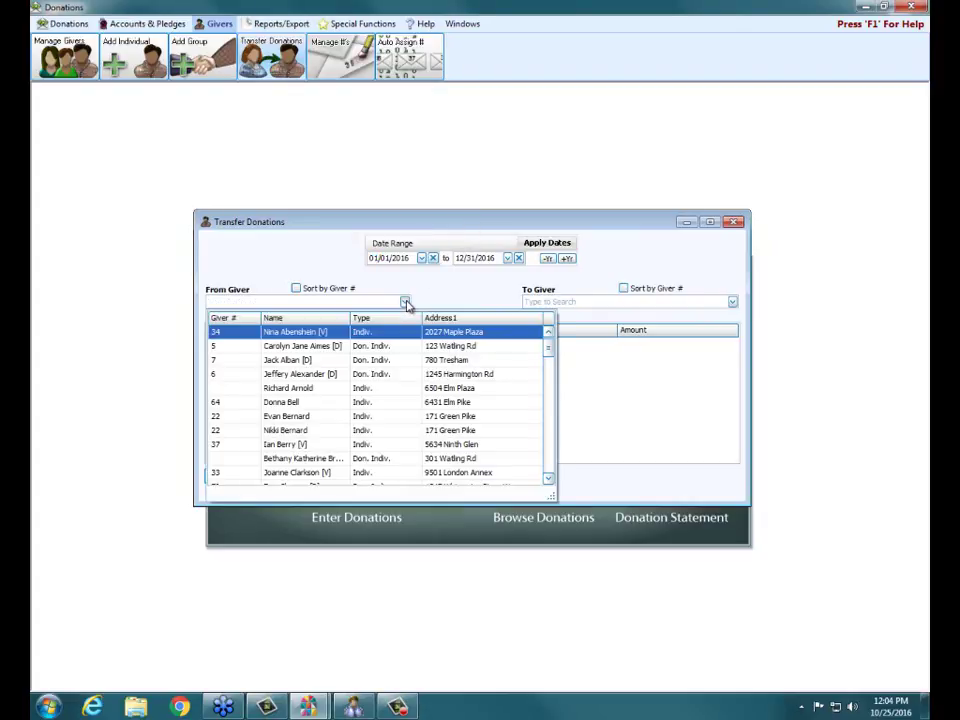
pyautogui.click(285, 446)
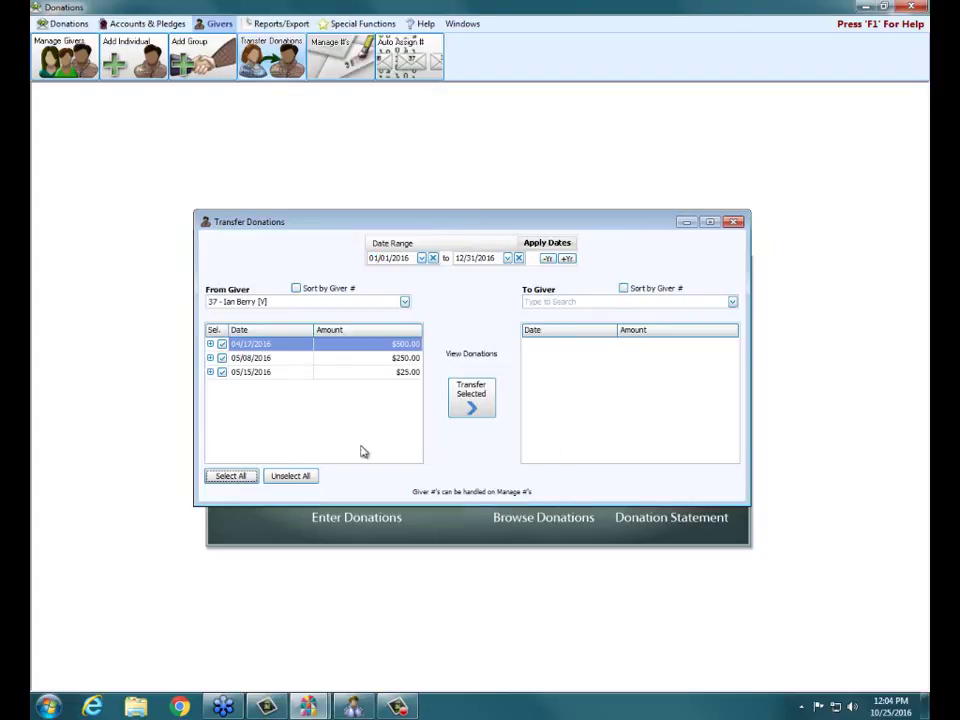
pyautogui.click(732, 302)
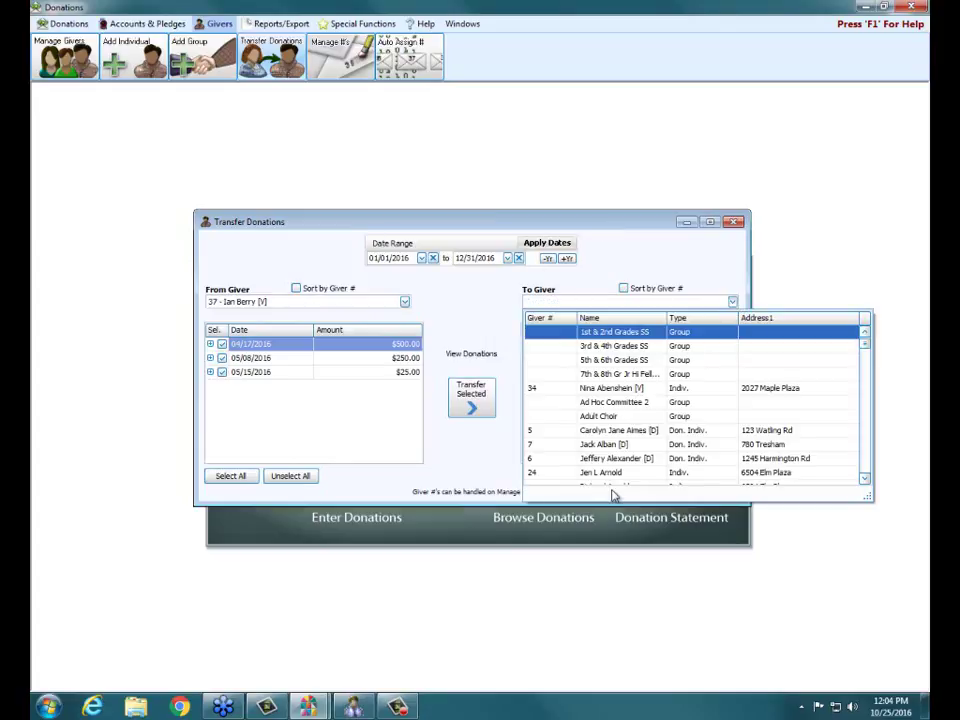
pyautogui.scroll(-3, 685, 440)
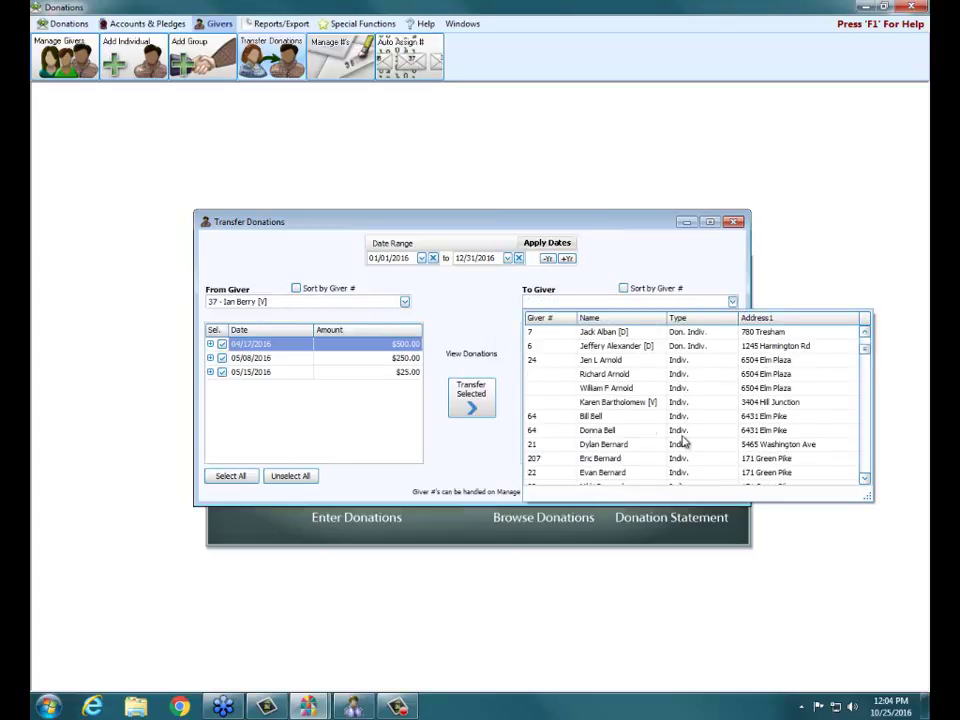
pyautogui.scroll(-2, 685, 440)
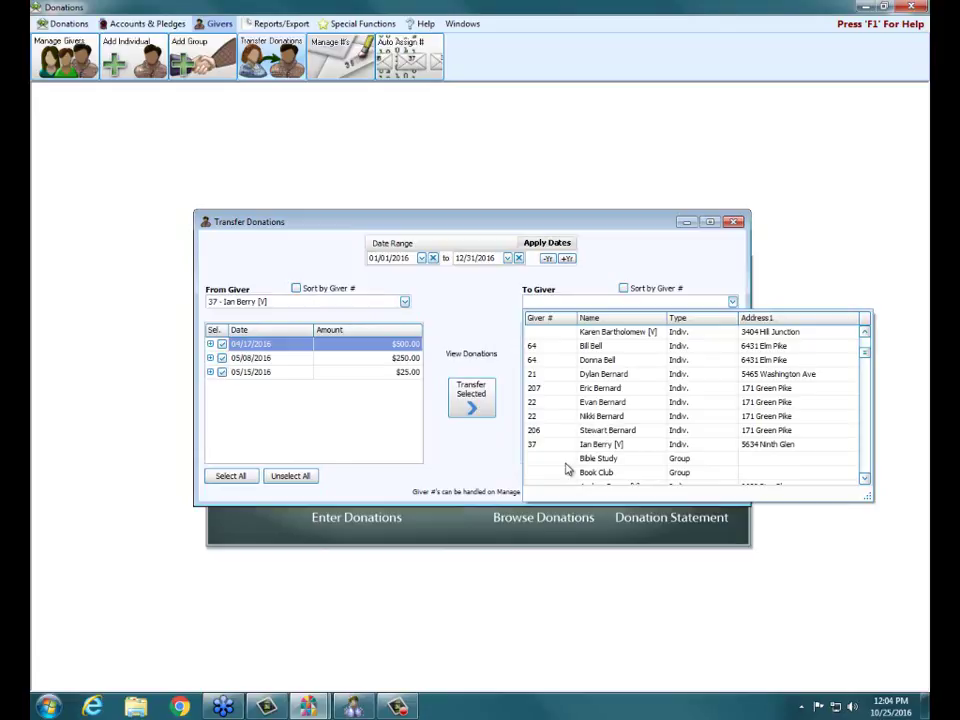
pyautogui.click(584, 360)
pyautogui.click(584, 360)
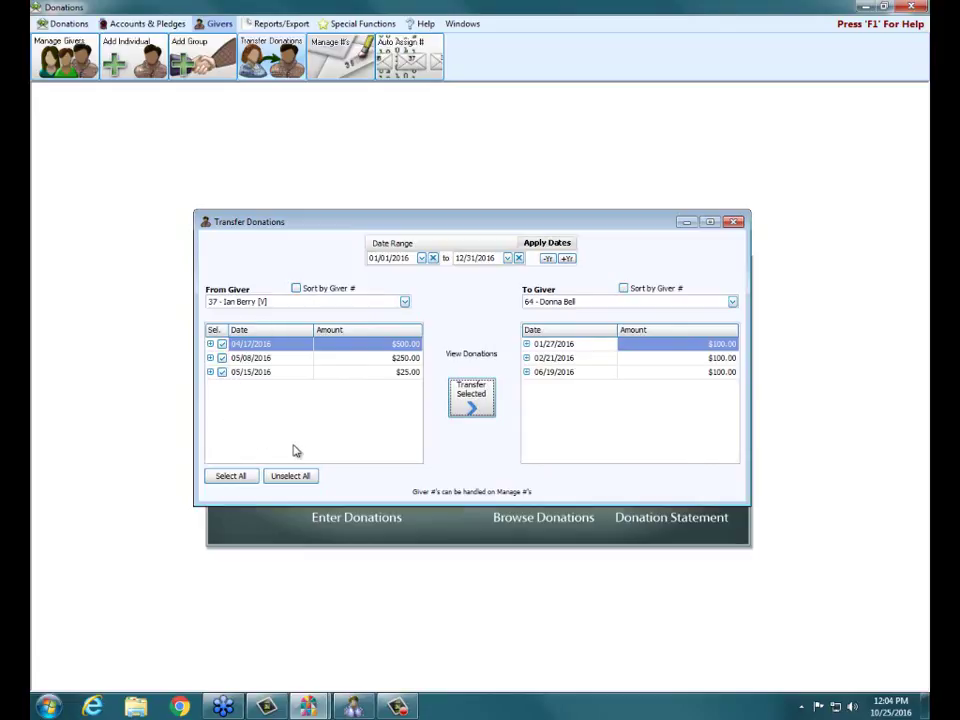
# - Transfer all three 2016 donations ($500, $250, $25) and close the transfer window
pyautogui.click(474, 400)
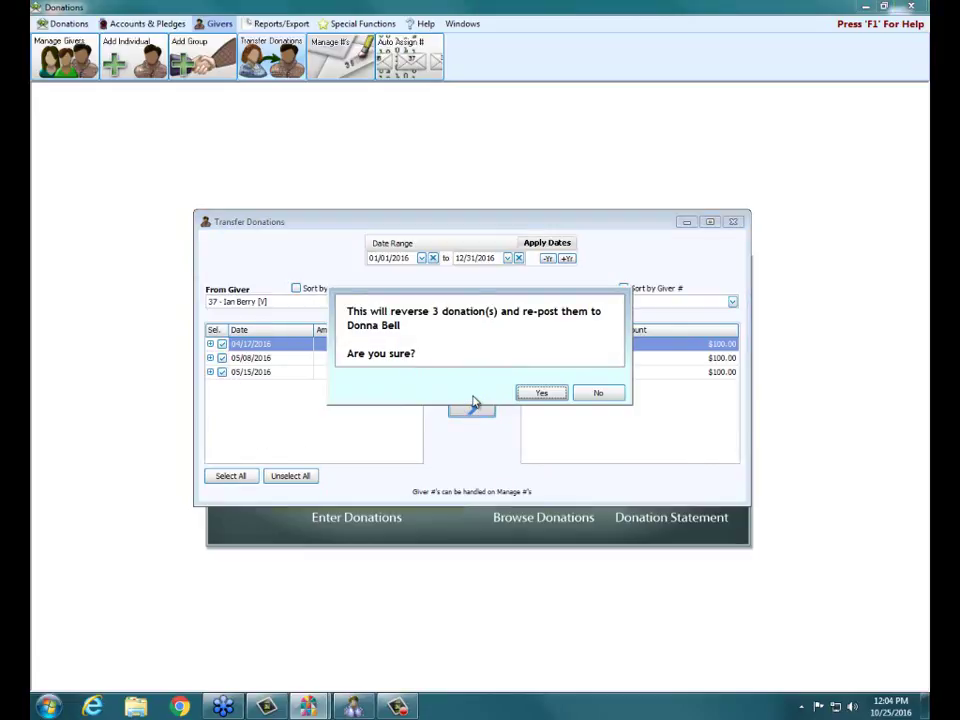
pyautogui.click(545, 396)
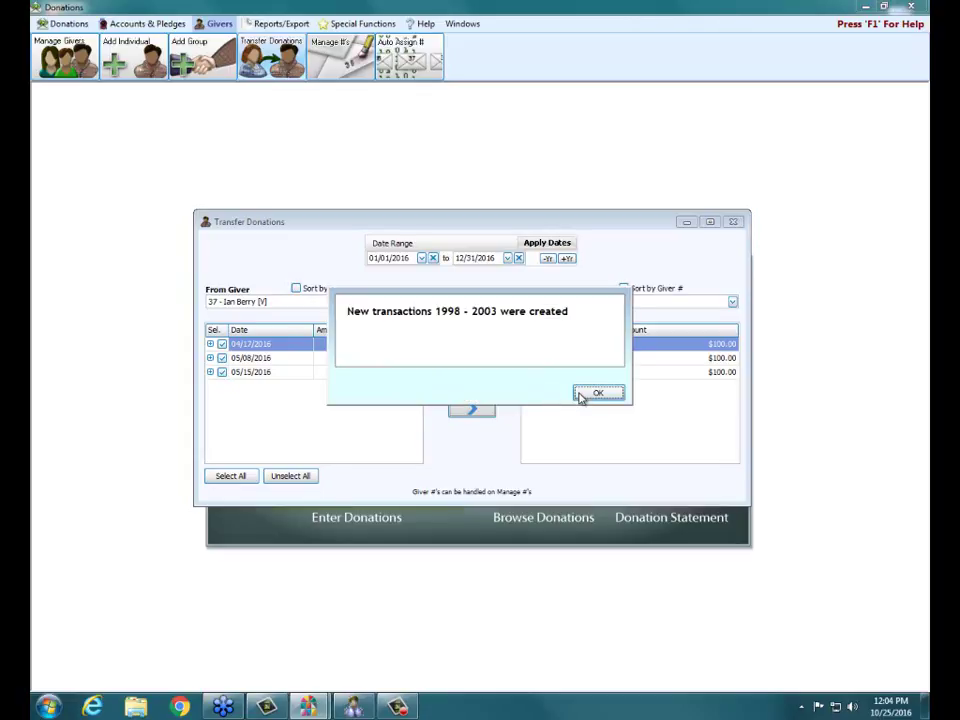
pyautogui.click(580, 396)
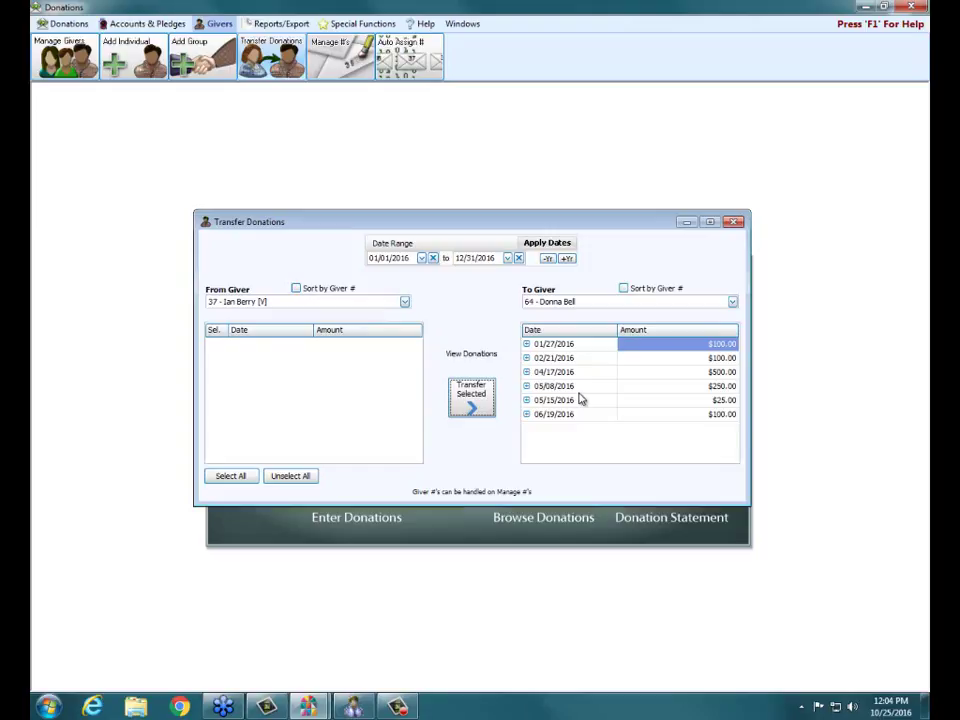
pyautogui.click(735, 222)
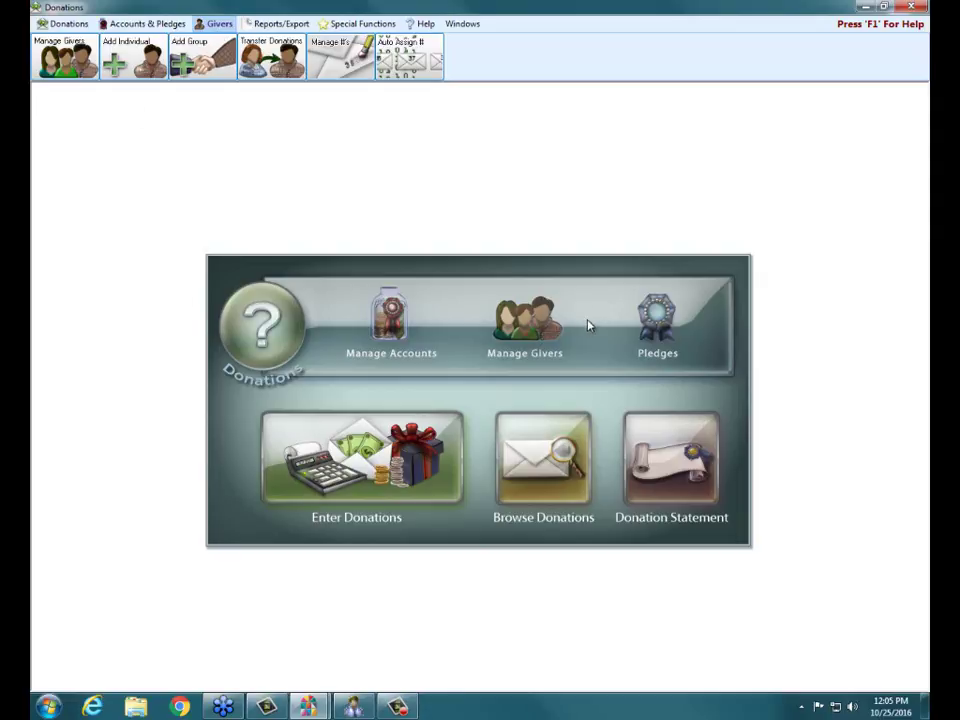
pyautogui.click(152, 60)
pyautogui.click(195, 55)
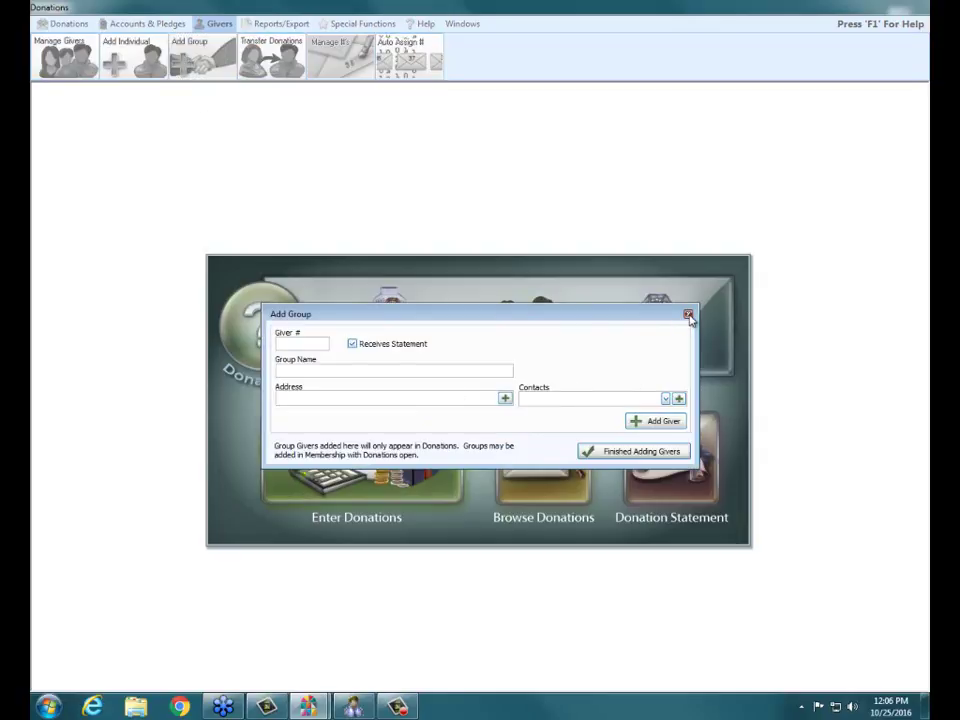
pyautogui.click(688, 314)
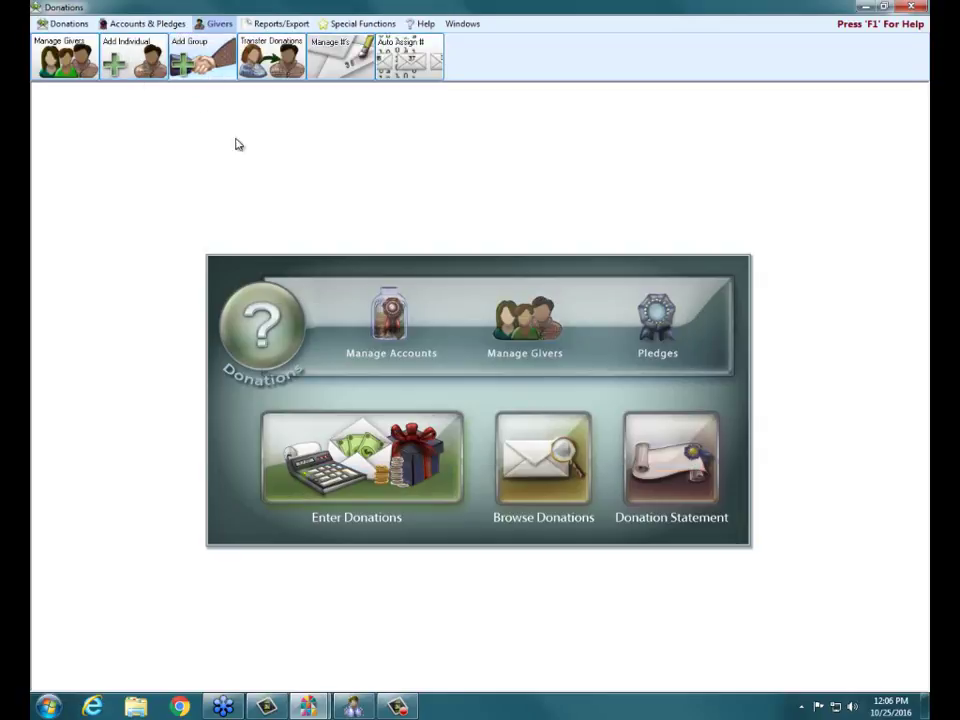
# - Flag the second individual giver as Donations Given and Inactive/Terminated, then close the window
pyautogui.click(522, 335)
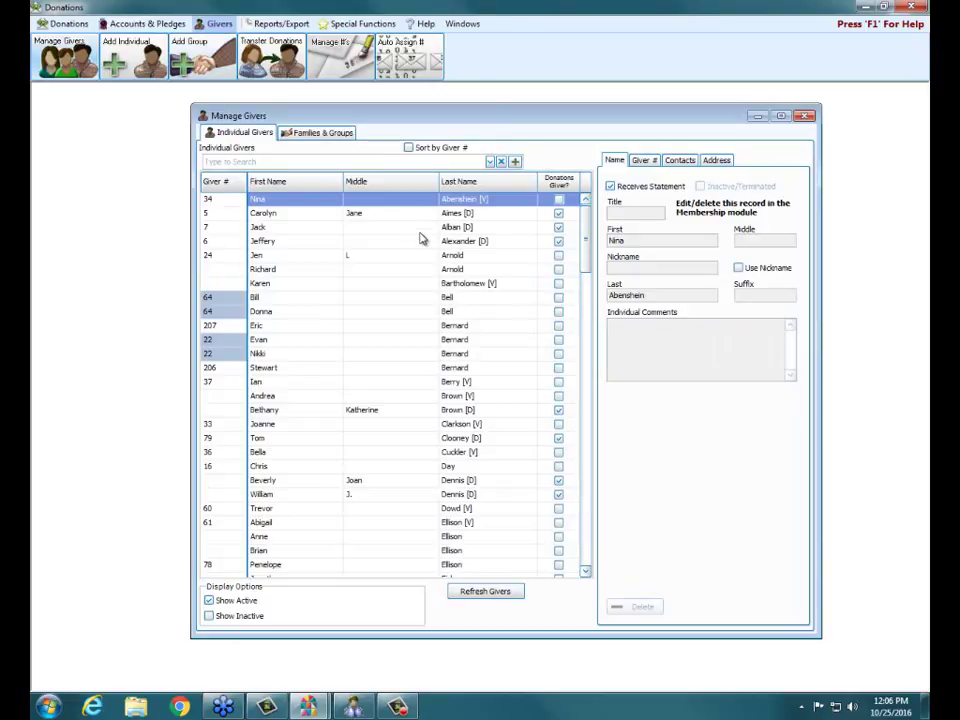
pyautogui.click(537, 215)
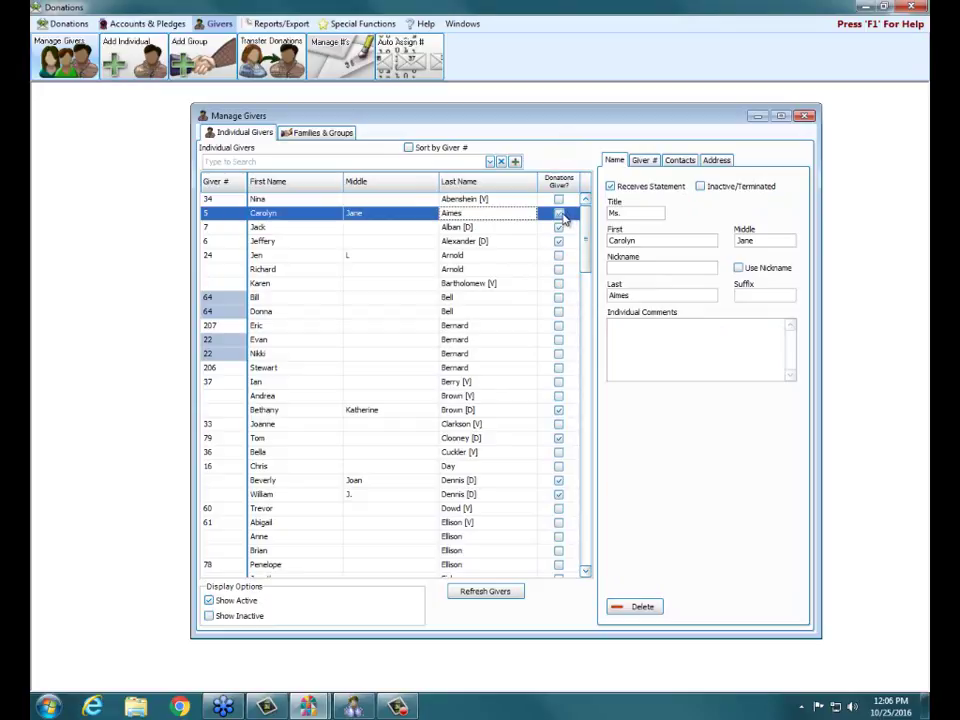
pyautogui.click(560, 214)
pyautogui.click(400, 42)
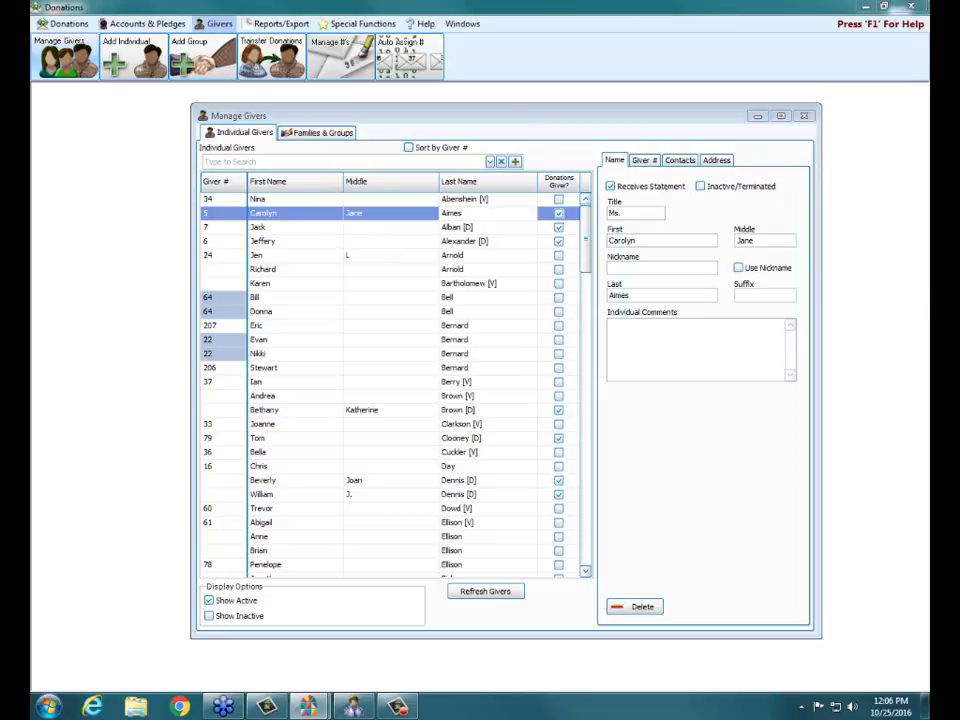
pyautogui.moveTo(778, 161)
pyautogui.mouseDown()
pyautogui.moveTo(681, 186)
pyautogui.moveTo(790, 170)
pyautogui.mouseUp()
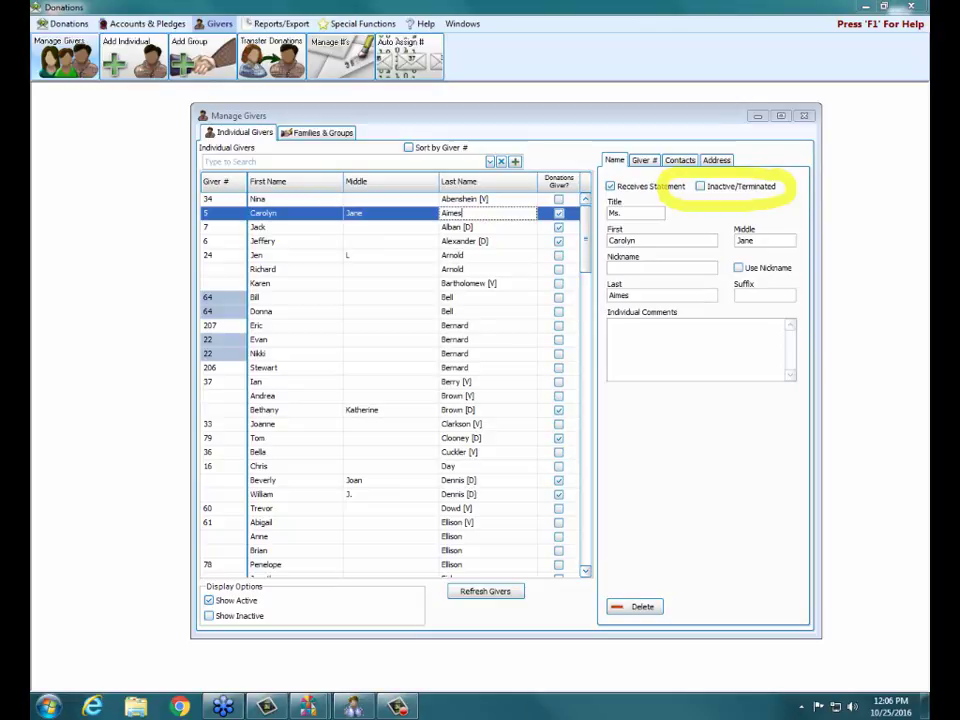
pyautogui.press('e')
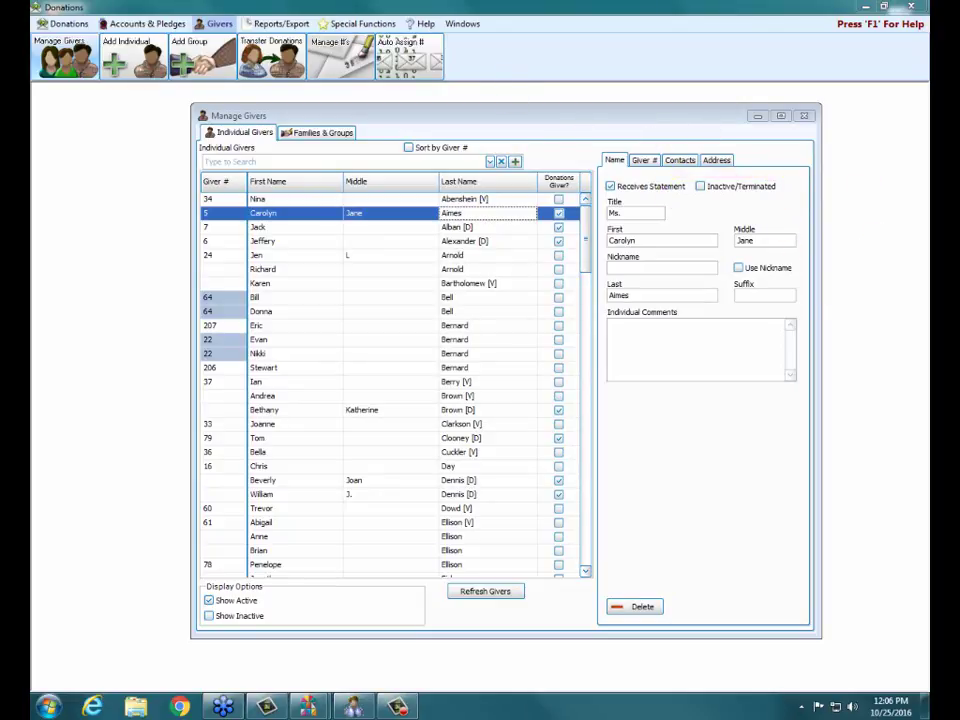
pyautogui.click(701, 187)
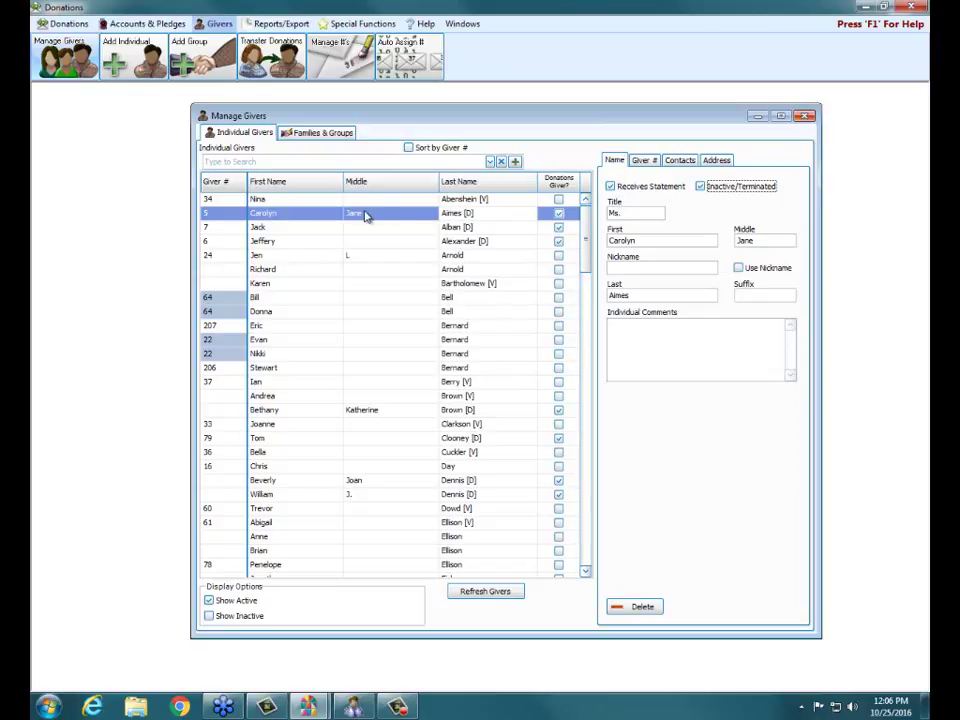
pyautogui.click(804, 116)
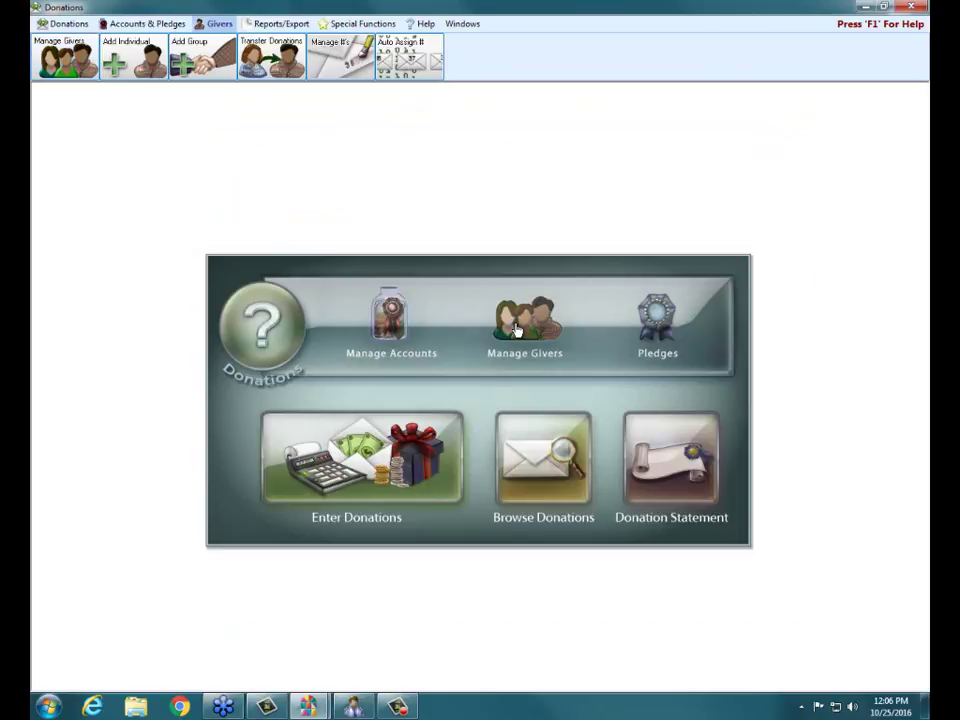
# - List active and inactive givers and open the visitor giver's record, editable only in Membership
pyautogui.click(514, 332)
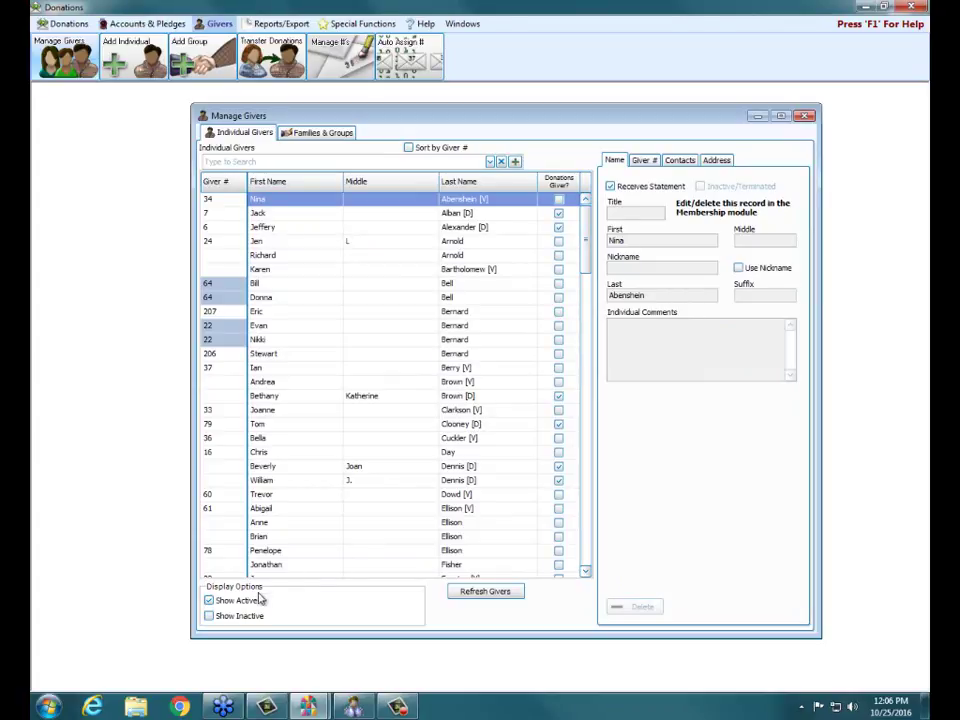
pyautogui.click(209, 616)
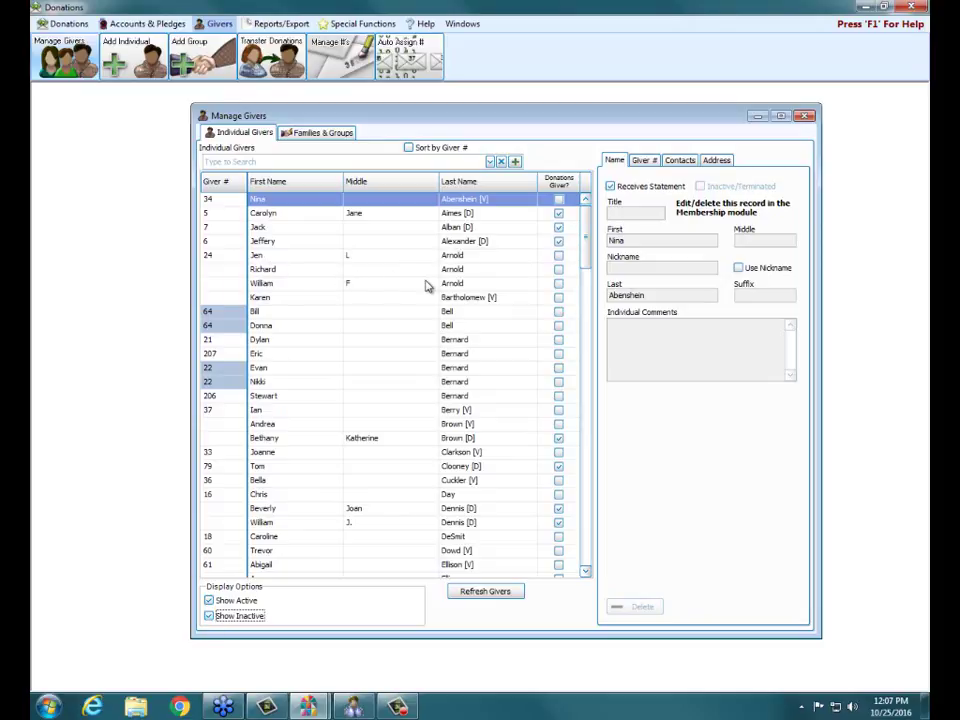
pyautogui.click(463, 213)
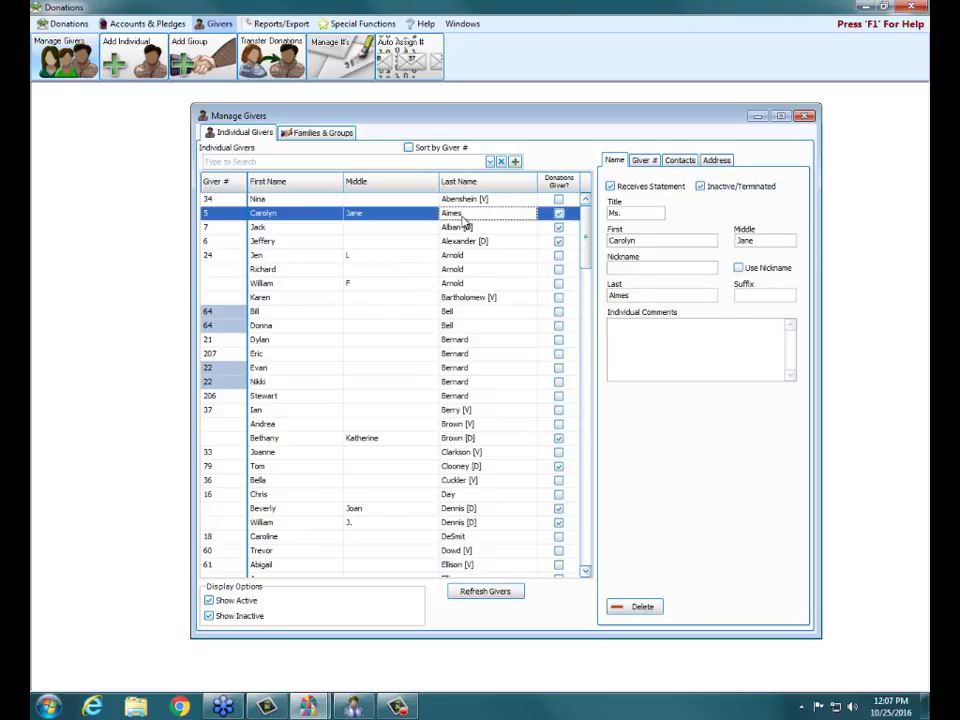
pyautogui.click(209, 600)
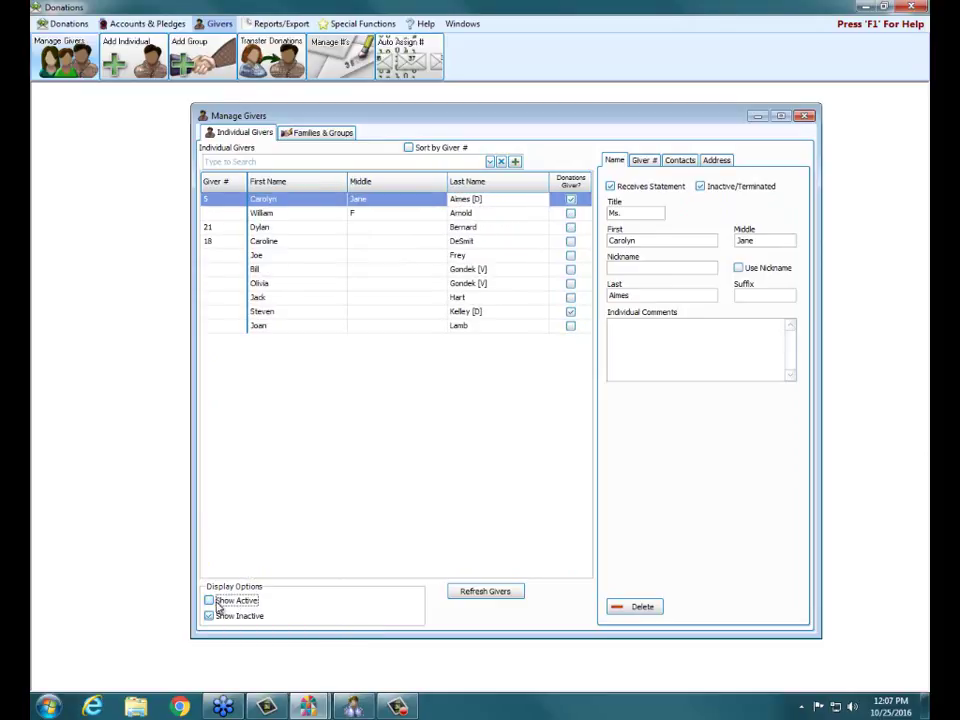
pyautogui.click(209, 600)
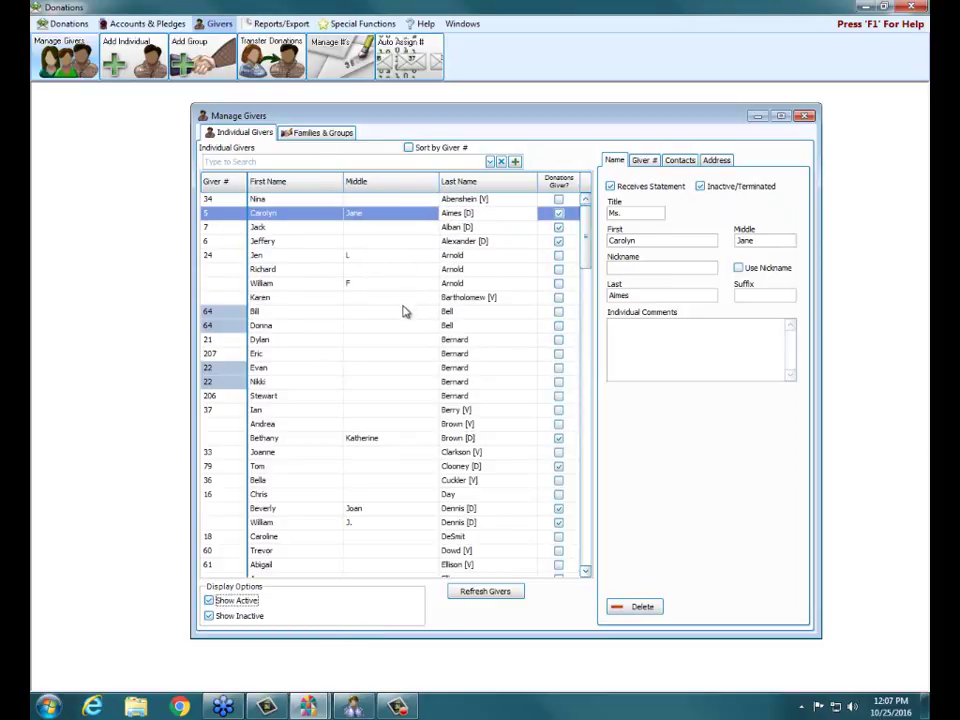
pyautogui.click(325, 301)
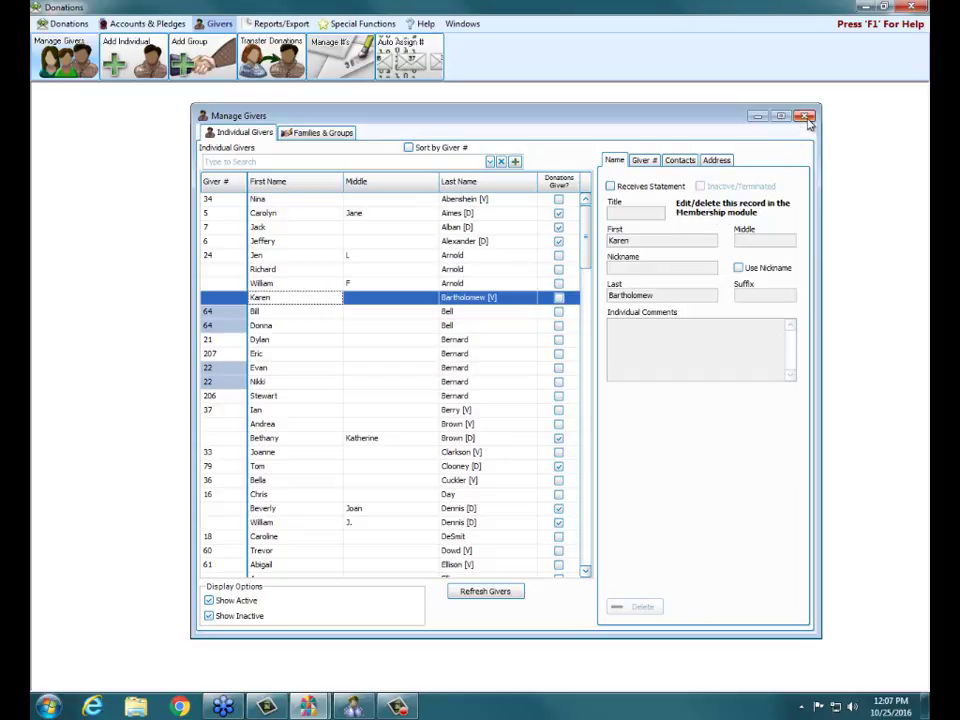
# - In Membership's Visitors window, find the visitor by last name and load their family record
pyautogui.click(354, 707)
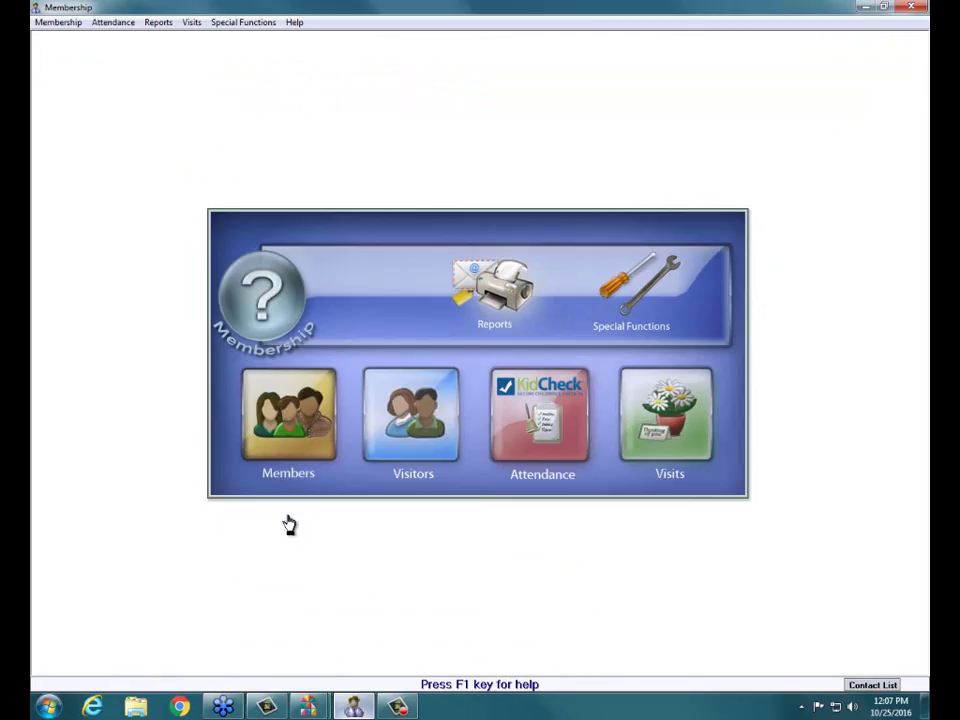
pyautogui.click(405, 408)
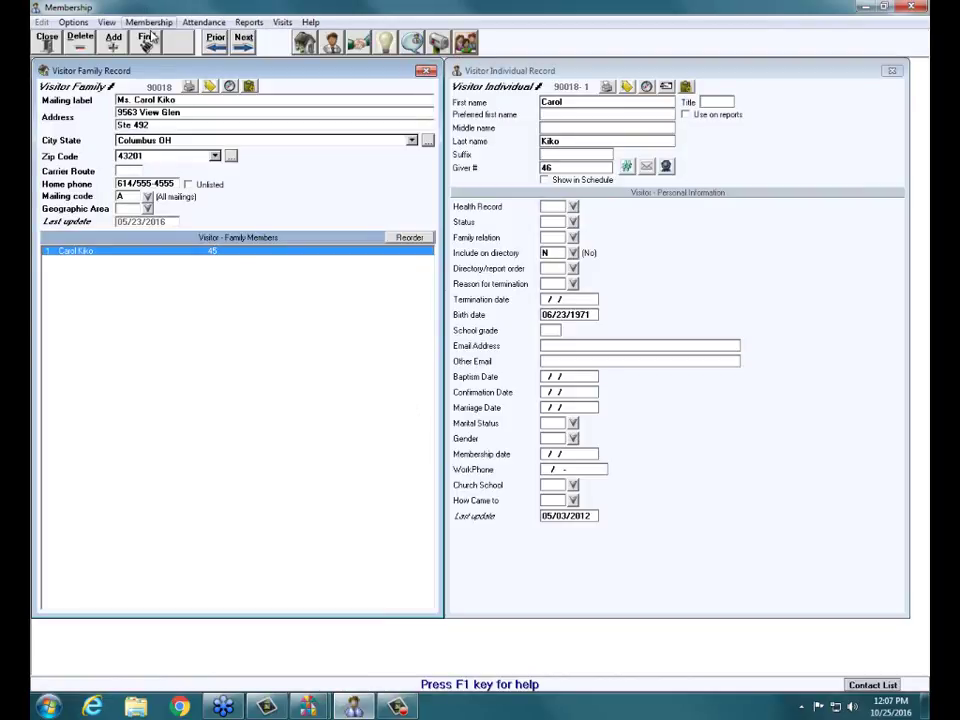
pyautogui.click(147, 38)
pyautogui.write('ba')
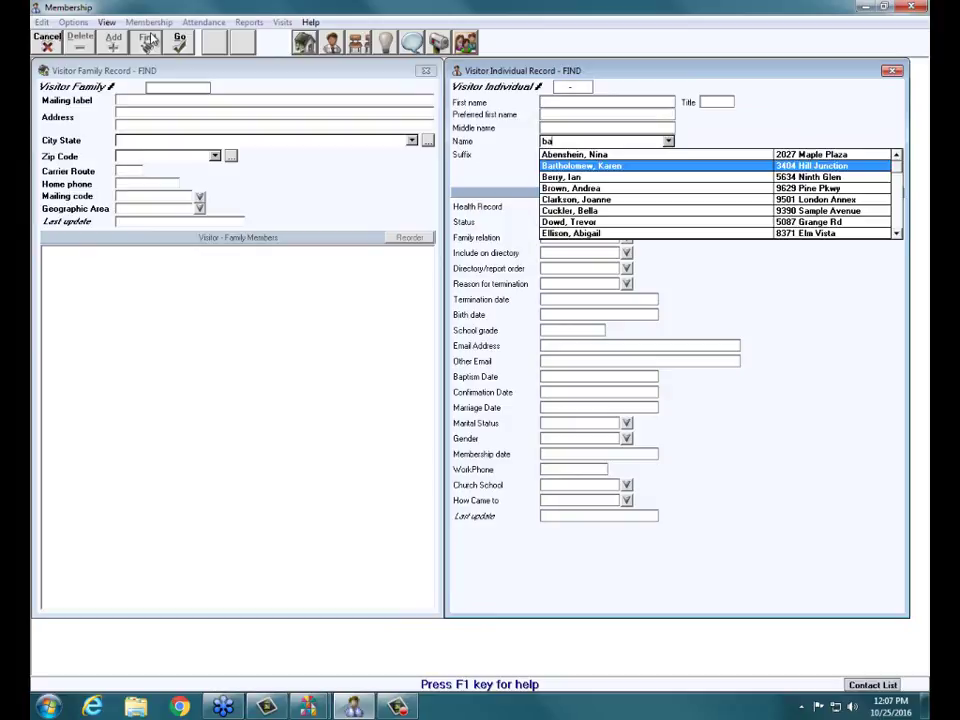
pyautogui.write('rt')
pyautogui.press('Return')
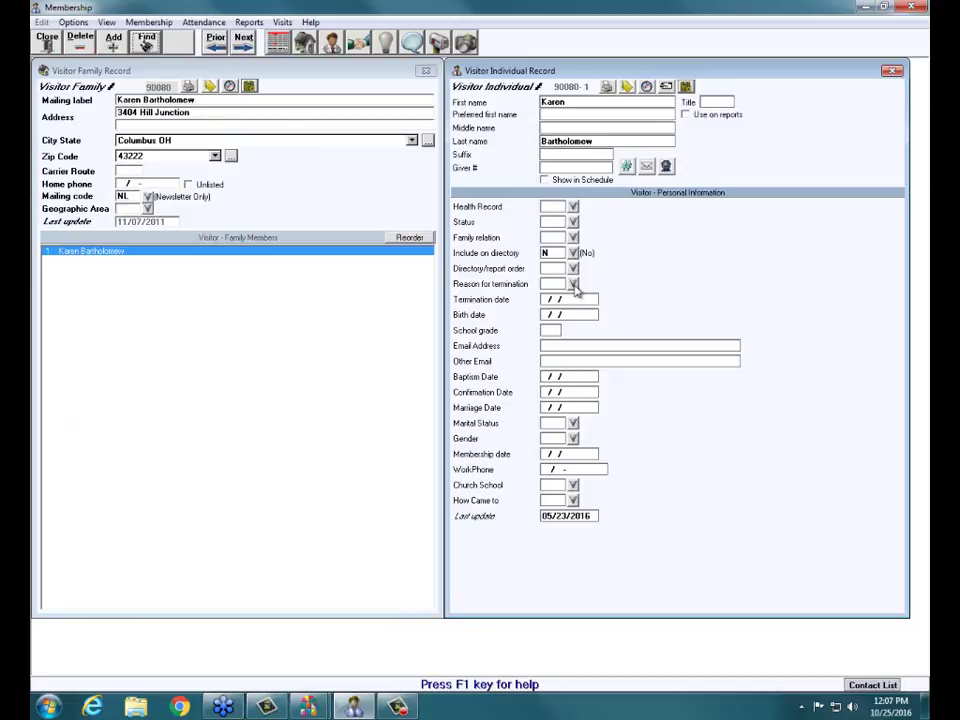
# - Set the visitor's termination reason to Left area, save past the report-order warning, and close the record
pyautogui.click(575, 286)
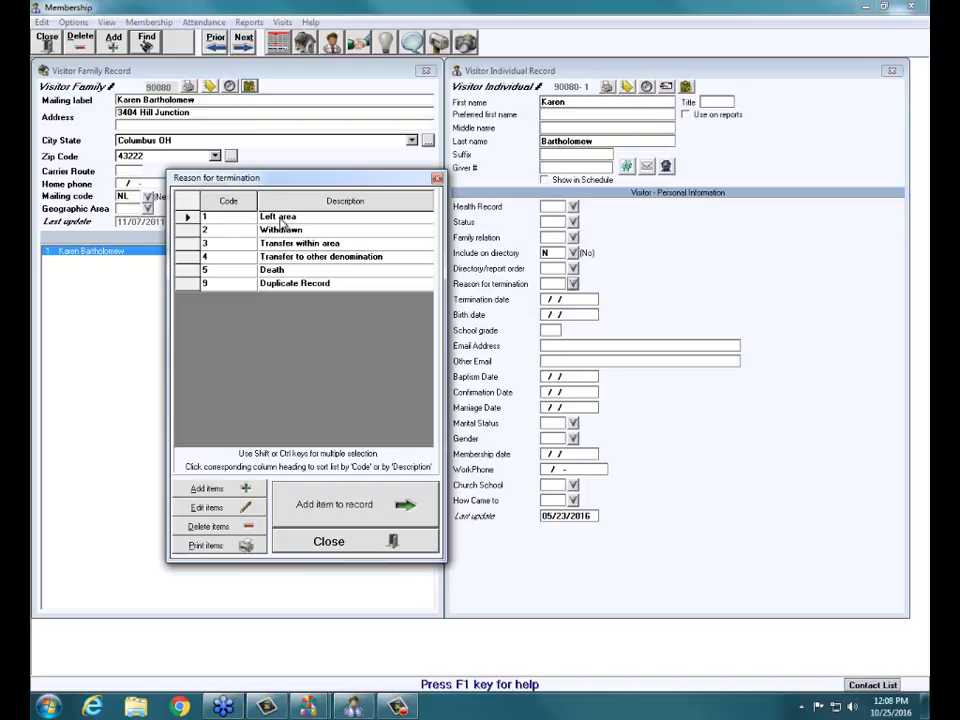
pyautogui.doubleClick(281, 219)
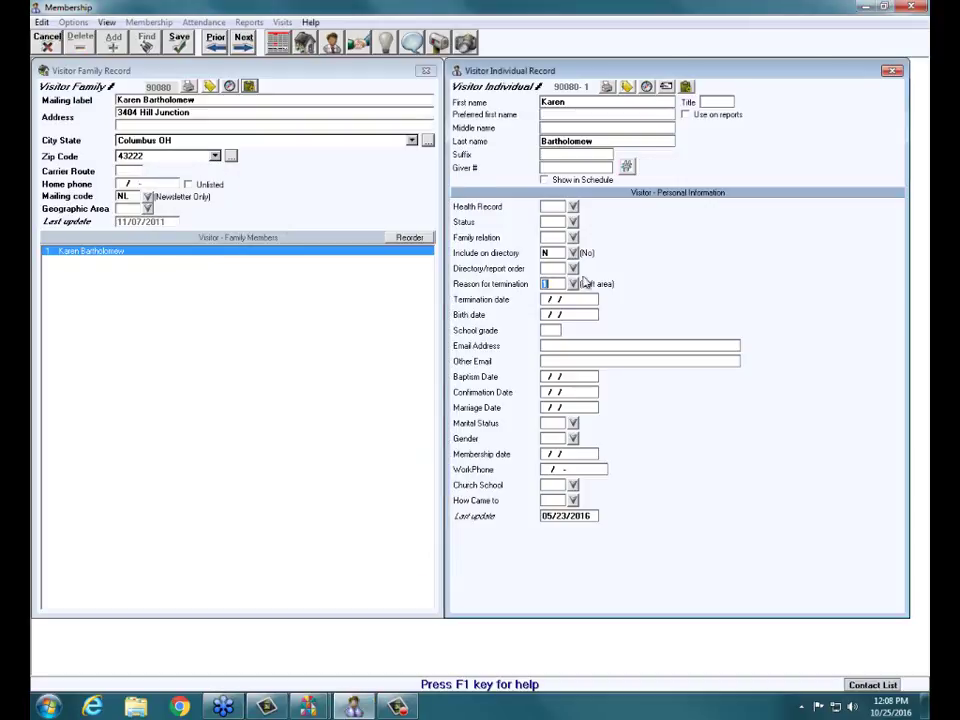
pyautogui.click(184, 41)
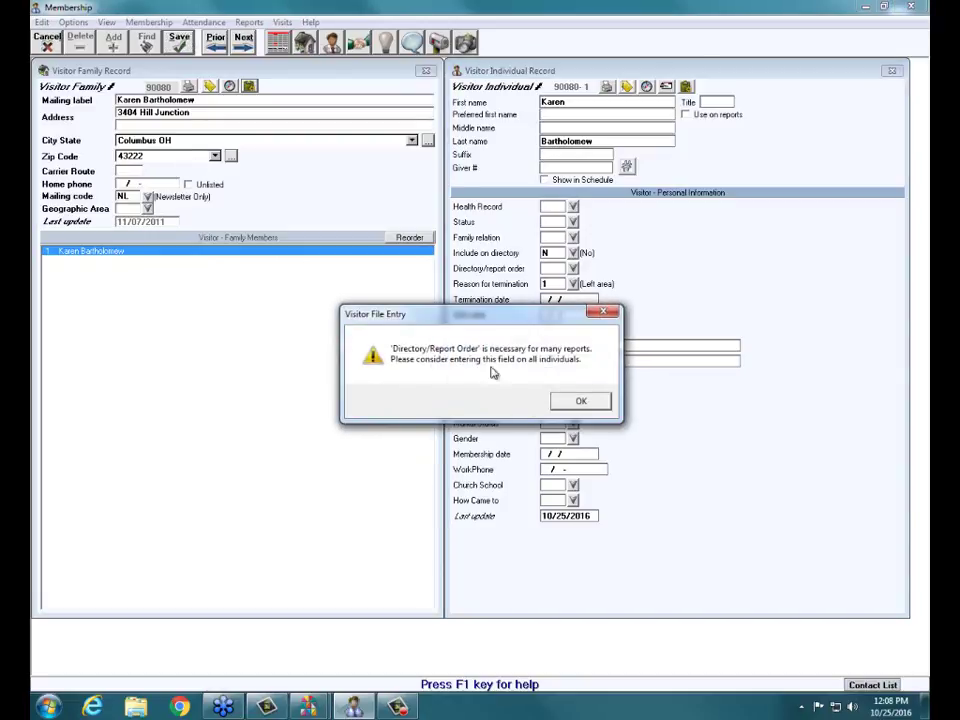
pyautogui.click(569, 408)
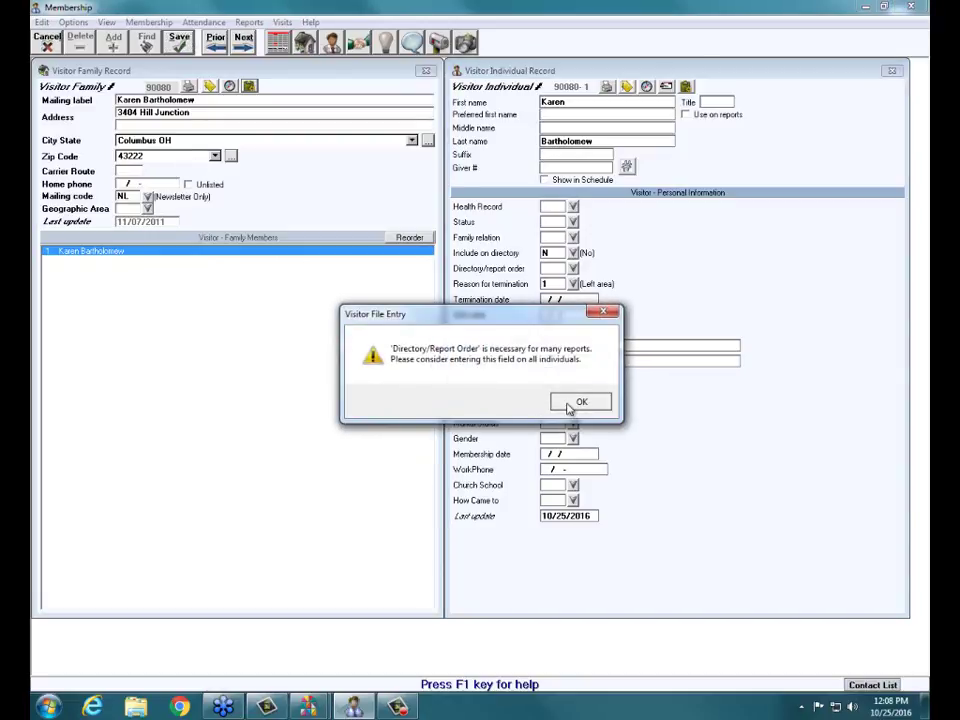
pyautogui.click(569, 406)
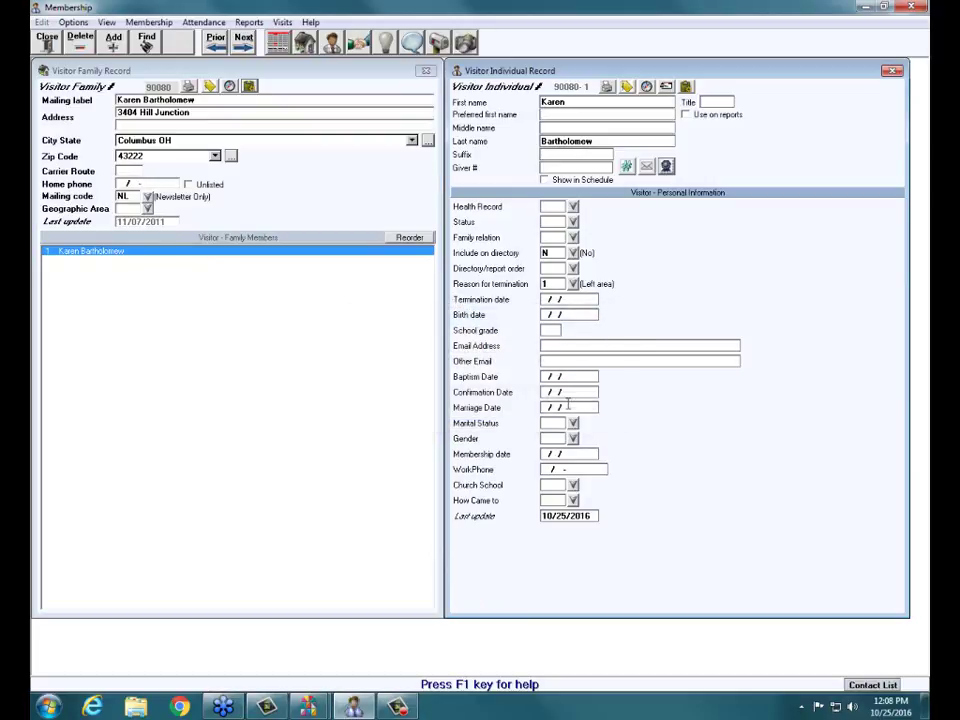
pyautogui.click(46, 40)
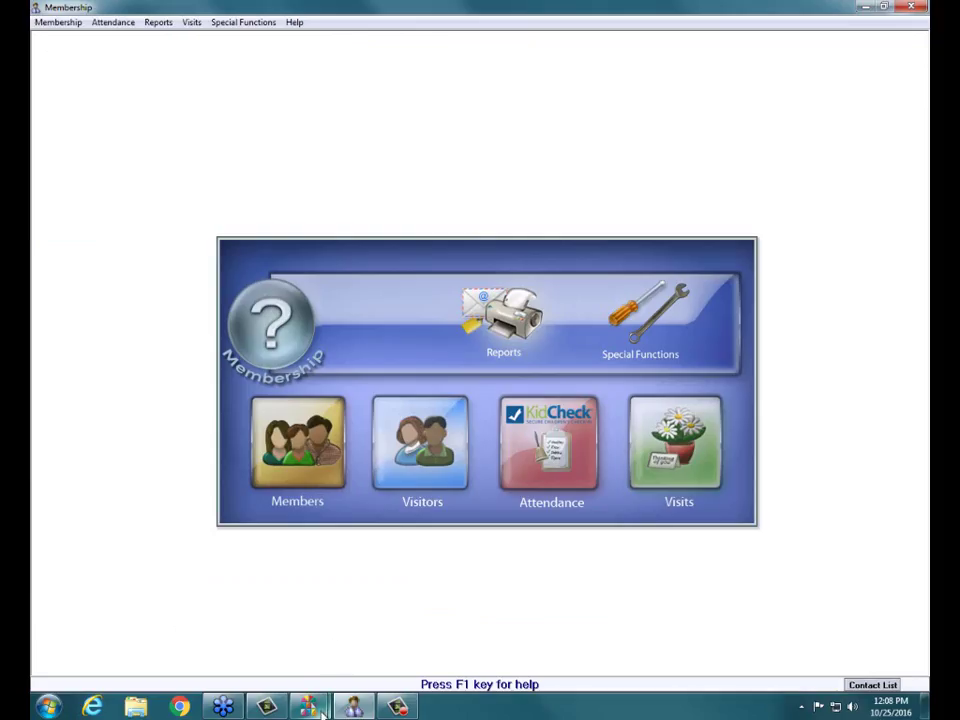
# - In Donations, reopen Manage Givers showing only inactive givers (Show Inactive on, Show Active off)
pyautogui.moveTo(308, 704)
pyautogui.click(370, 568)
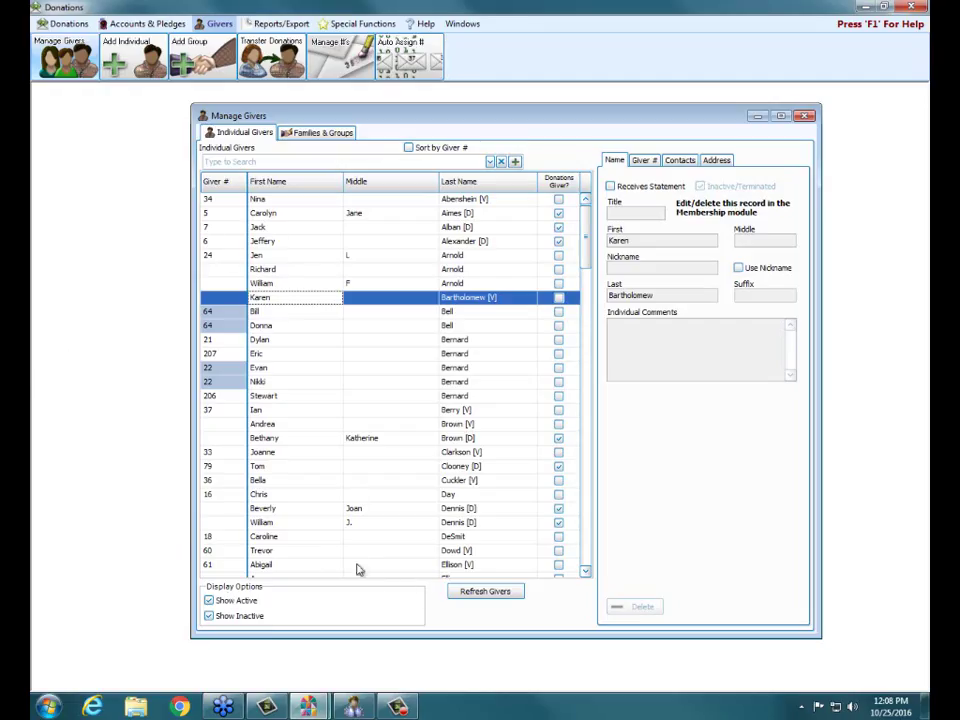
pyautogui.click(804, 116)
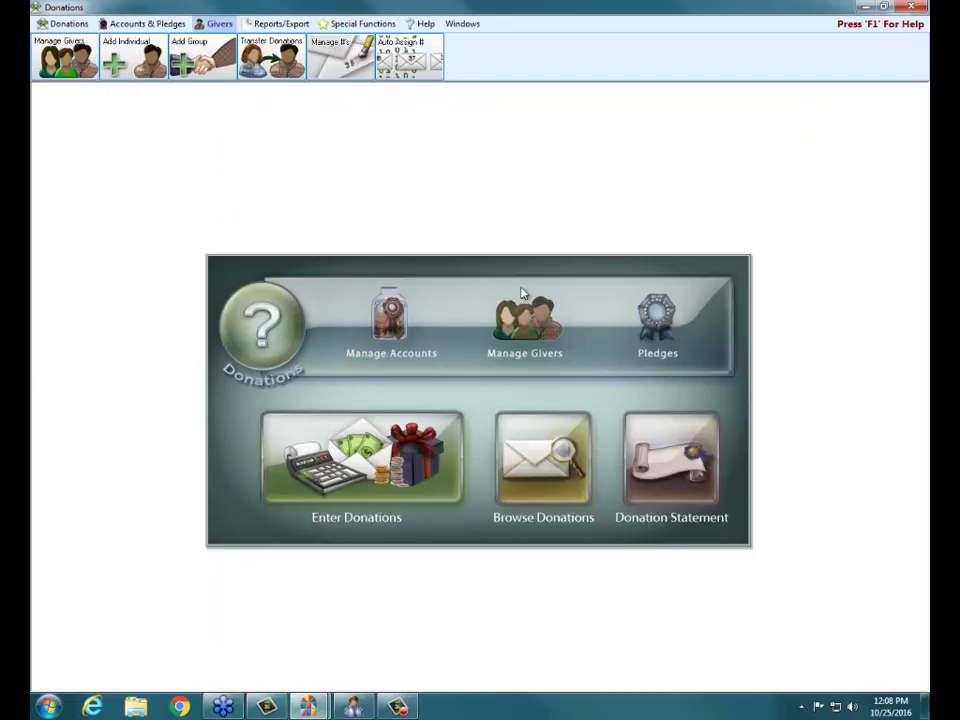
pyautogui.click(519, 338)
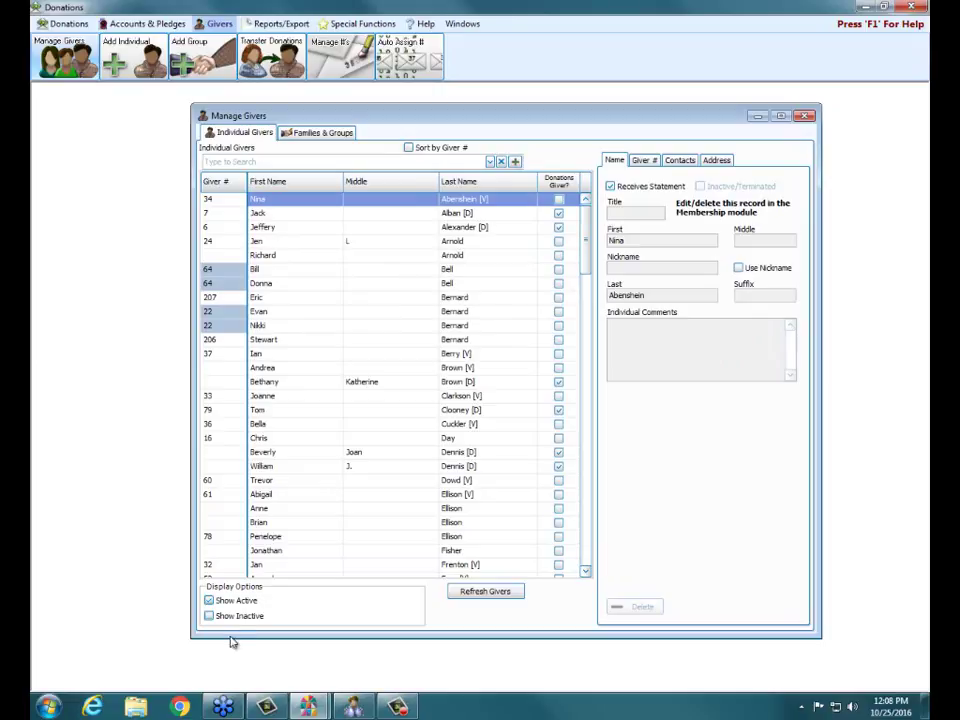
pyautogui.click(209, 616)
pyautogui.click(209, 600)
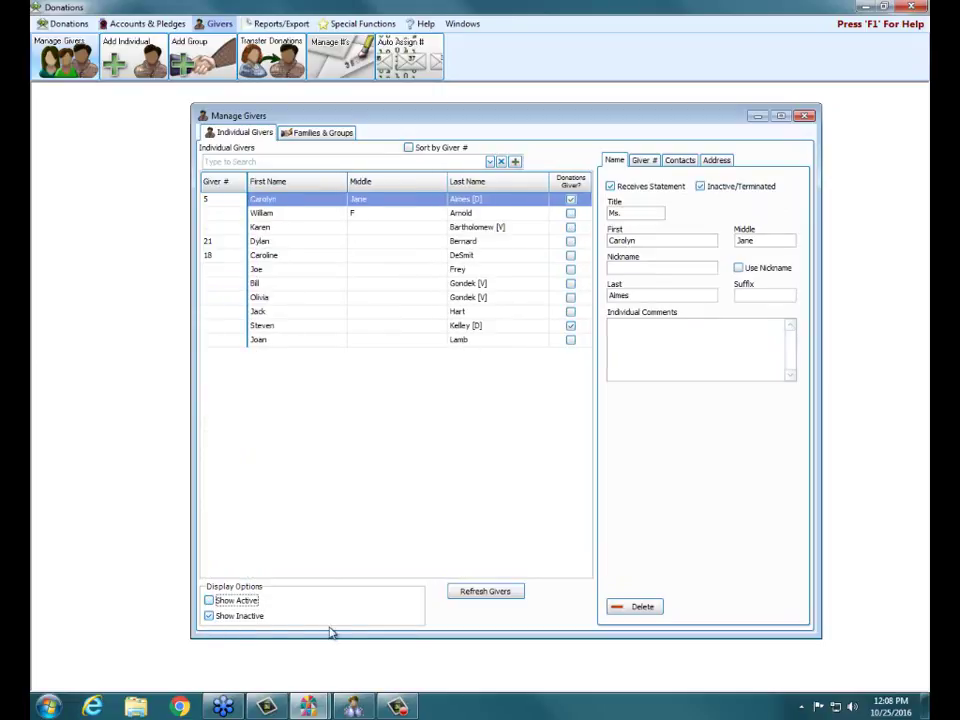
# - Review the terminated visitor's and the other inactive giver's details, then open Enter Donations
pyautogui.click(400, 230)
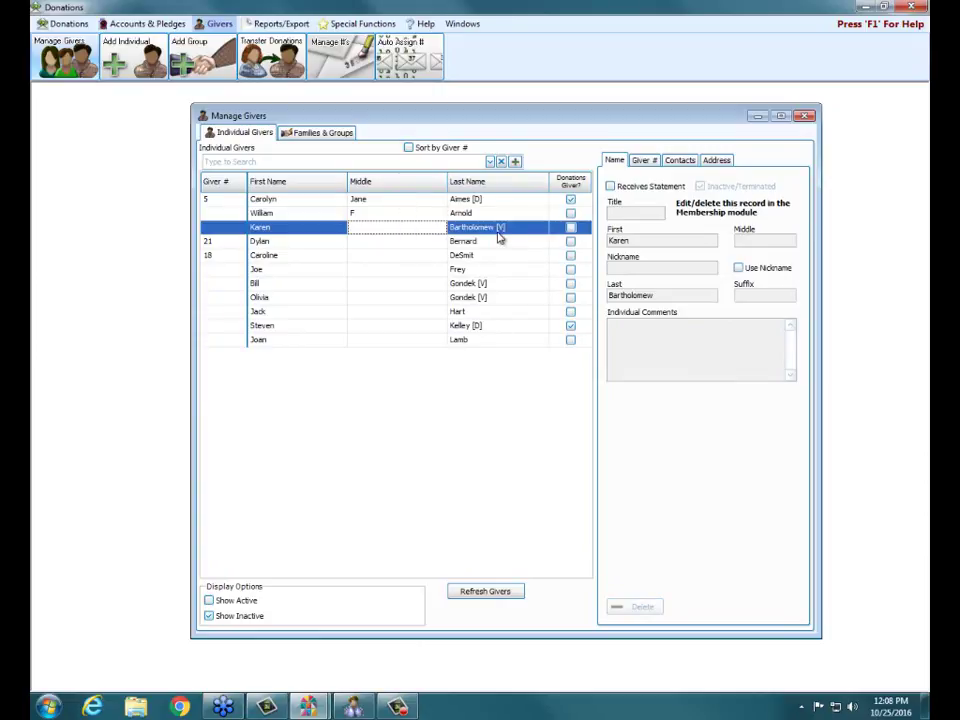
pyautogui.click(370, 199)
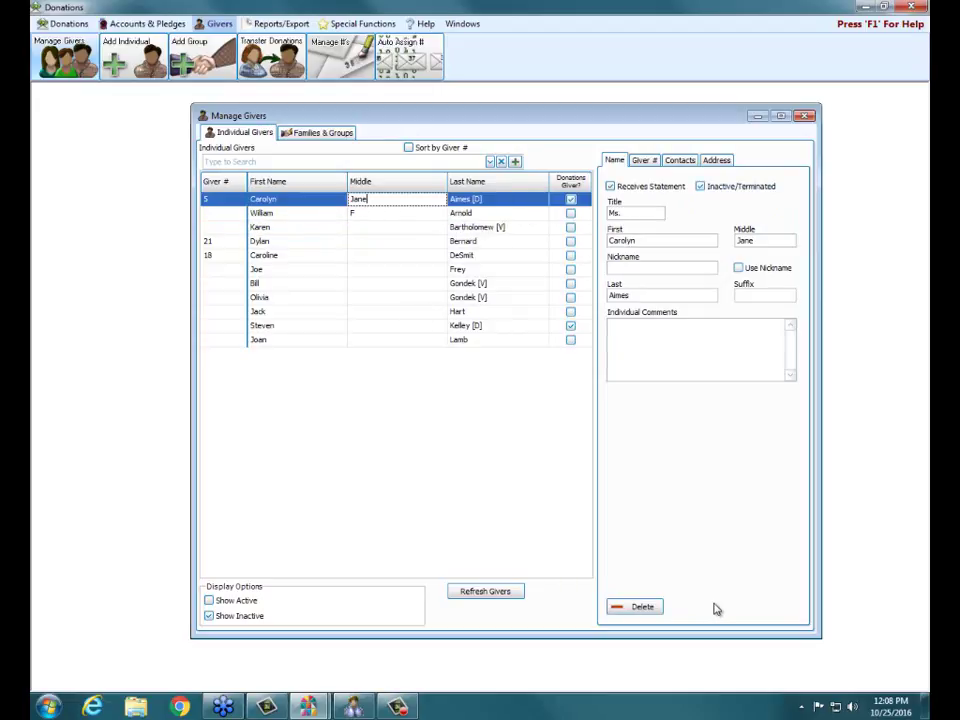
pyautogui.click(809, 117)
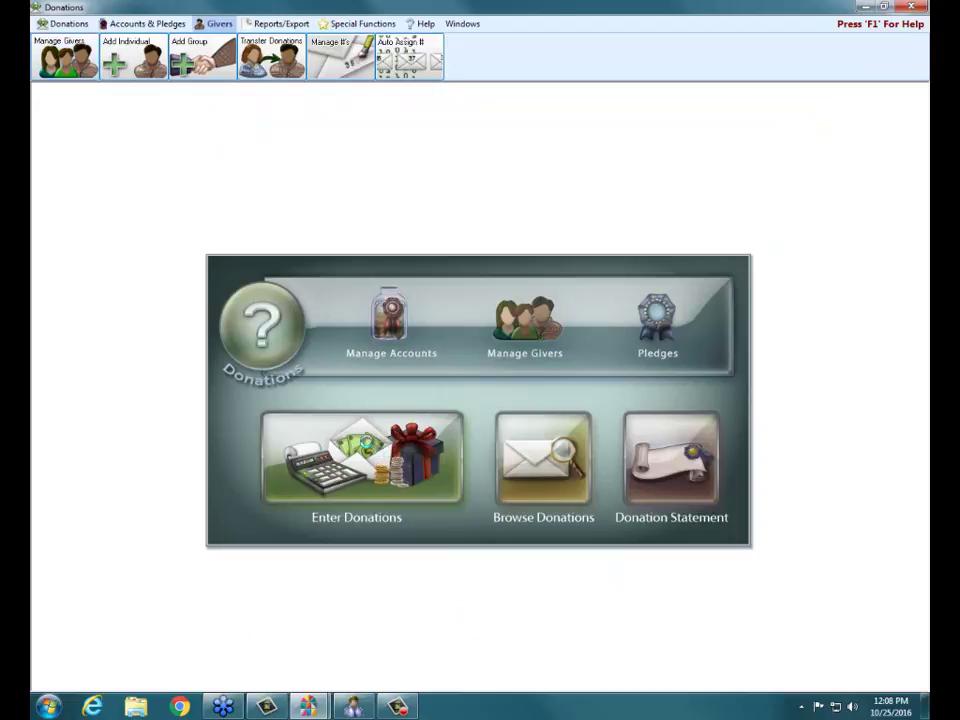
pyautogui.hotkey('ctrl', 'e')
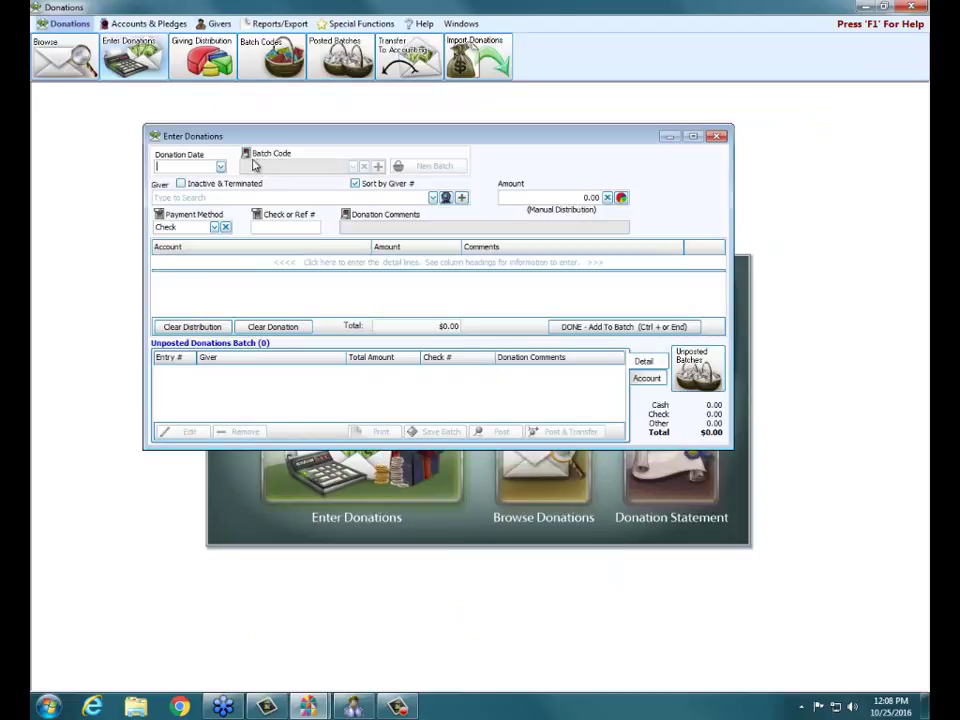
pyautogui.click(220, 166)
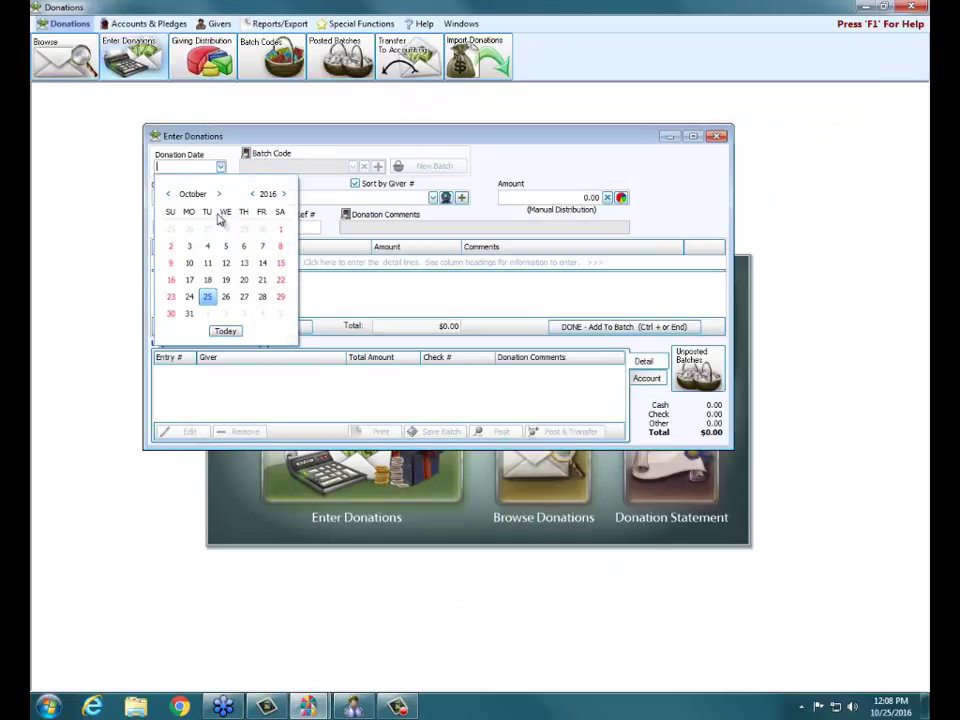
# - Set the donation date to 10/23/2016 and confirm the Giver lookup finds no terminated giver by surname
pyautogui.click(171, 297)
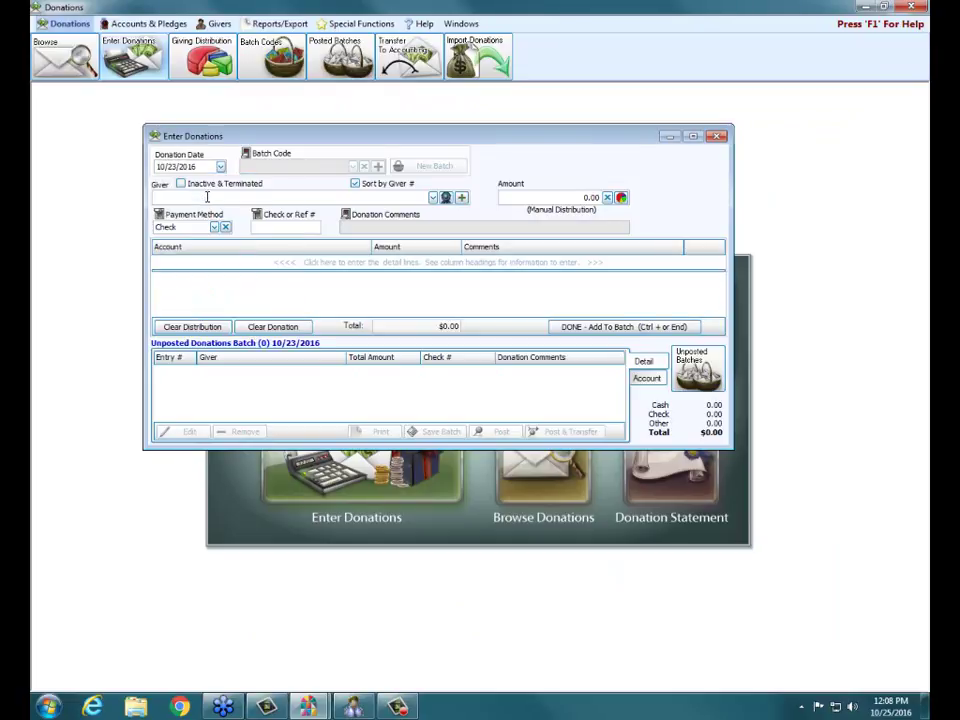
pyautogui.write('sime')
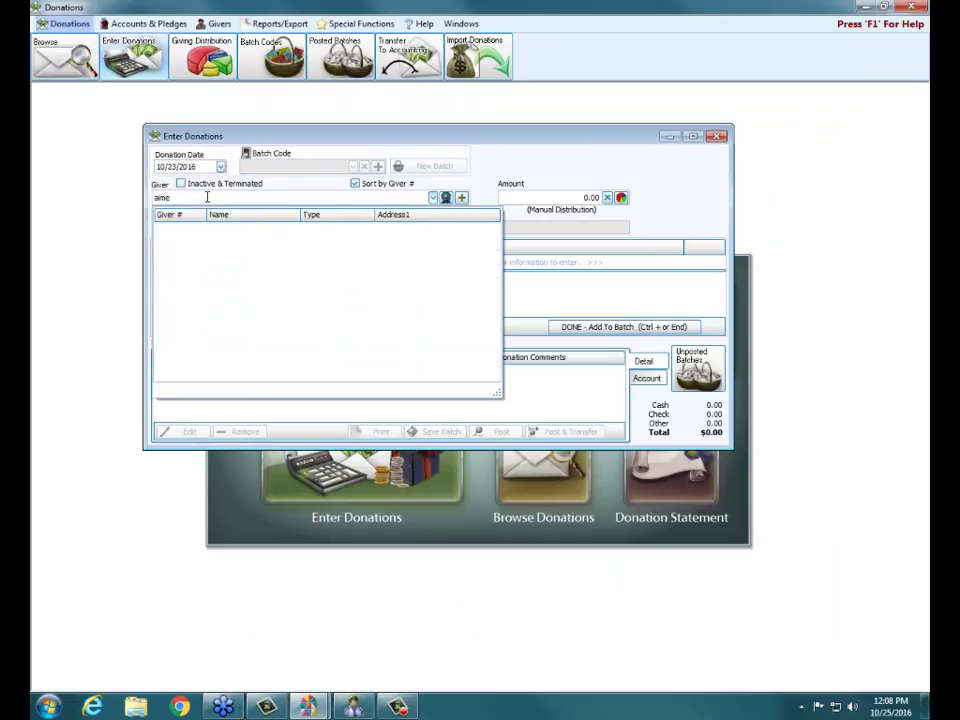
pyautogui.press('BackSpace')
pyautogui.press('BackSpace')
pyautogui.press('BackSpace')
pyautogui.press('BackSpace')
pyautogui.write('b')
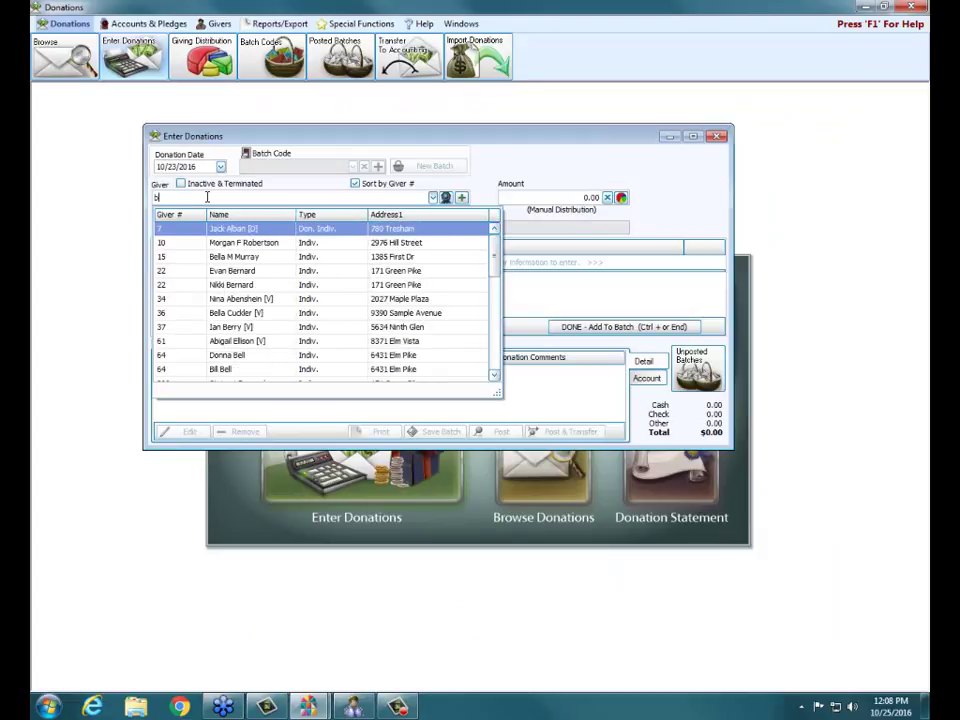
pyautogui.write('ardth')
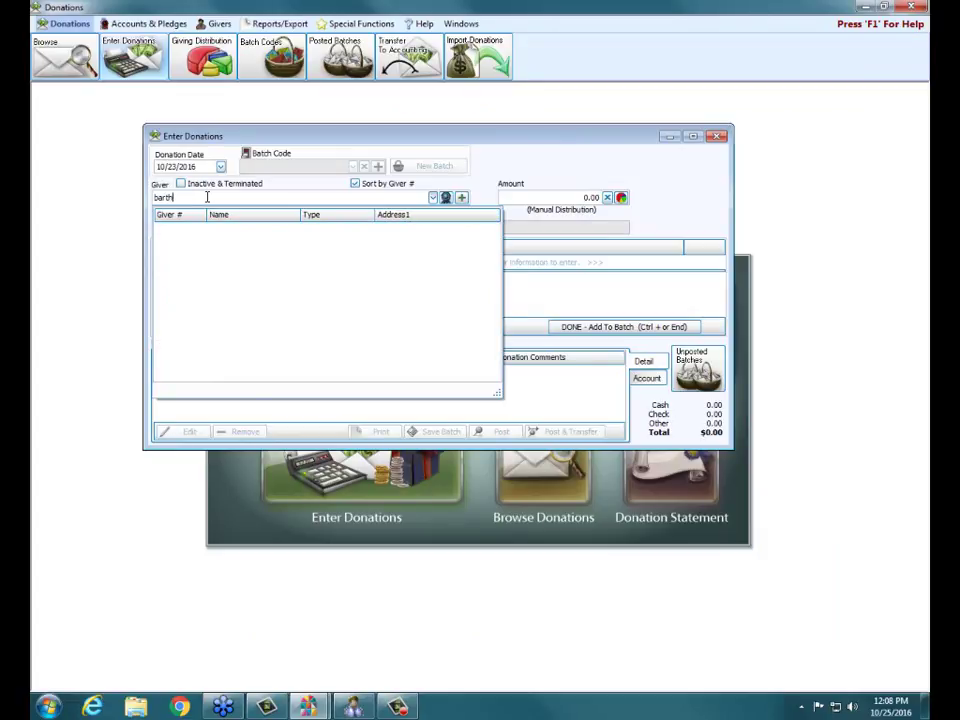
pyautogui.press('BackSpace')
pyautogui.press('BackSpace')
pyautogui.press('BackSpace')
pyautogui.press('BackSpace')
pyautogui.press('BackSpace')
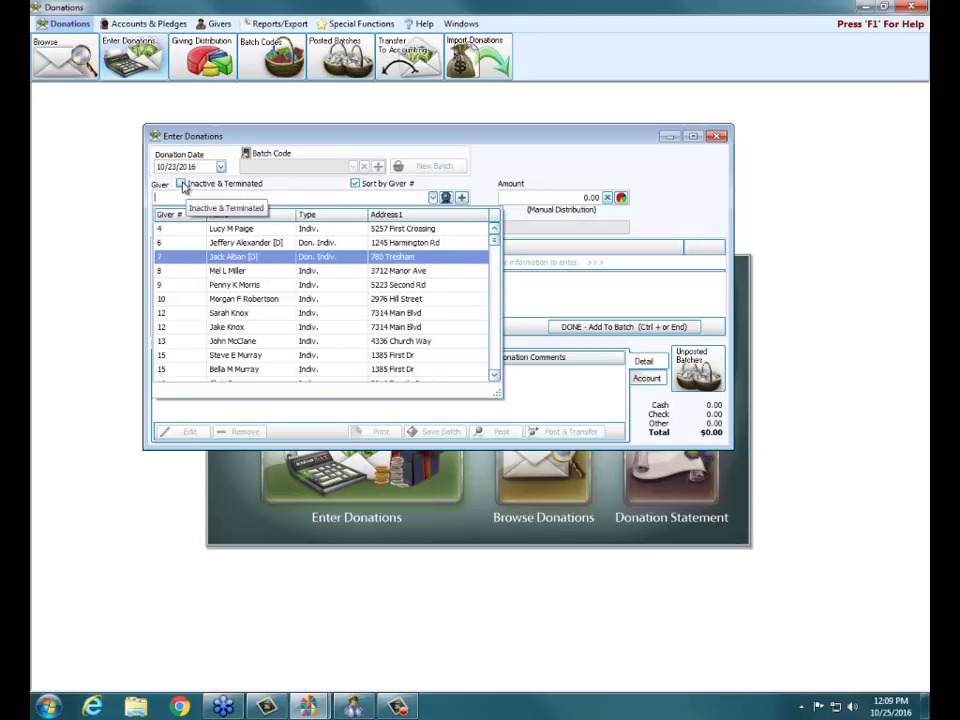
# - Include Inactive & Terminated givers in the lookup and choose the terminated [V] visitor as giver
pyautogui.click(181, 184)
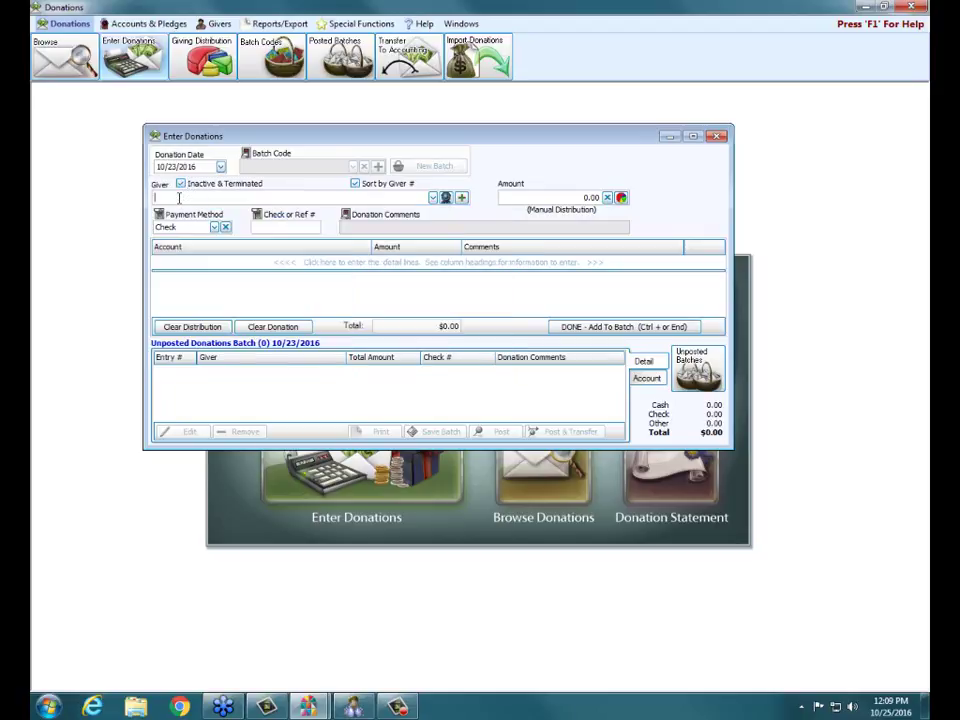
pyautogui.write('aimes')
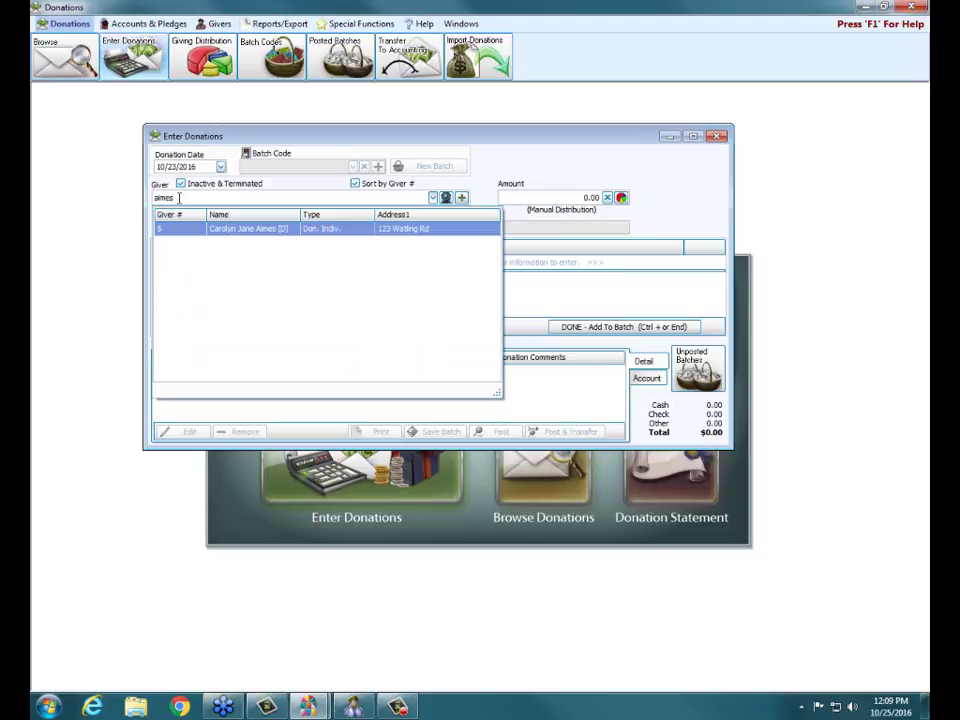
pyautogui.press('BackSpace')
pyautogui.press('BackSpace')
pyautogui.press('BackSpace')
pyautogui.press('BackSpace')
pyautogui.press('BackSpace')
pyautogui.write('barth')
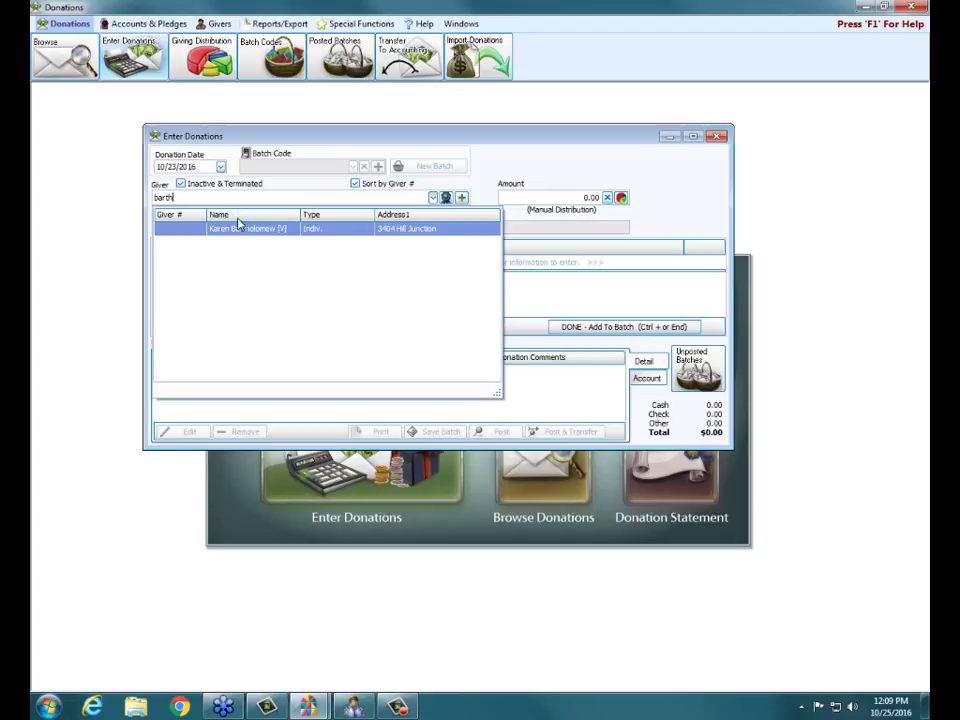
pyautogui.click(239, 230)
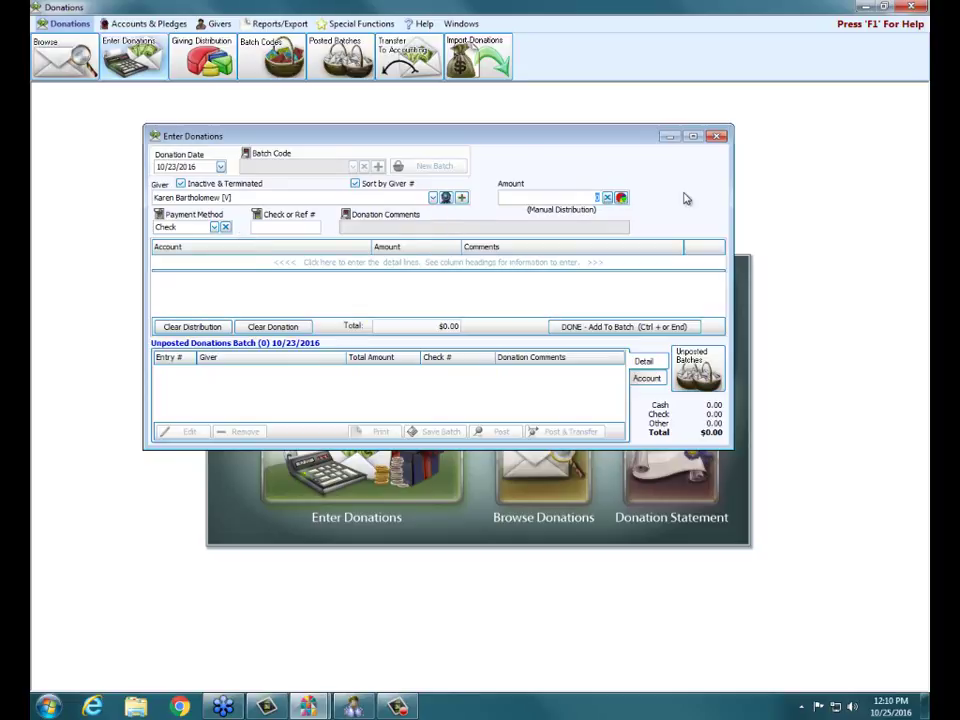
# - Discard the unfinished donation past the entry-in-progress warnings and close Enter Donations
pyautogui.click(714, 138)
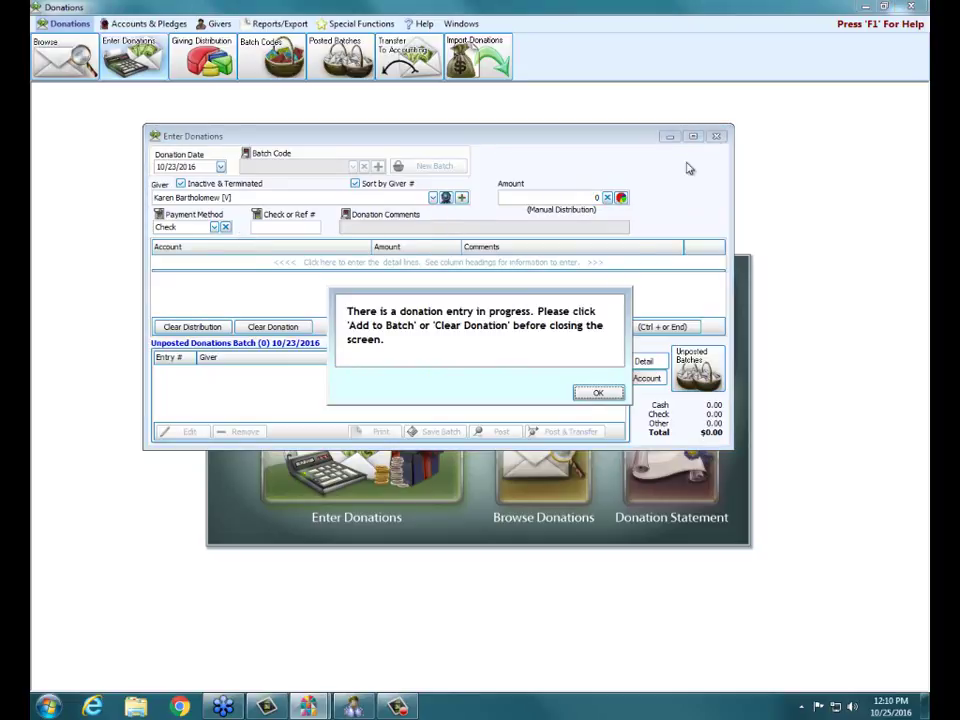
pyautogui.click(596, 396)
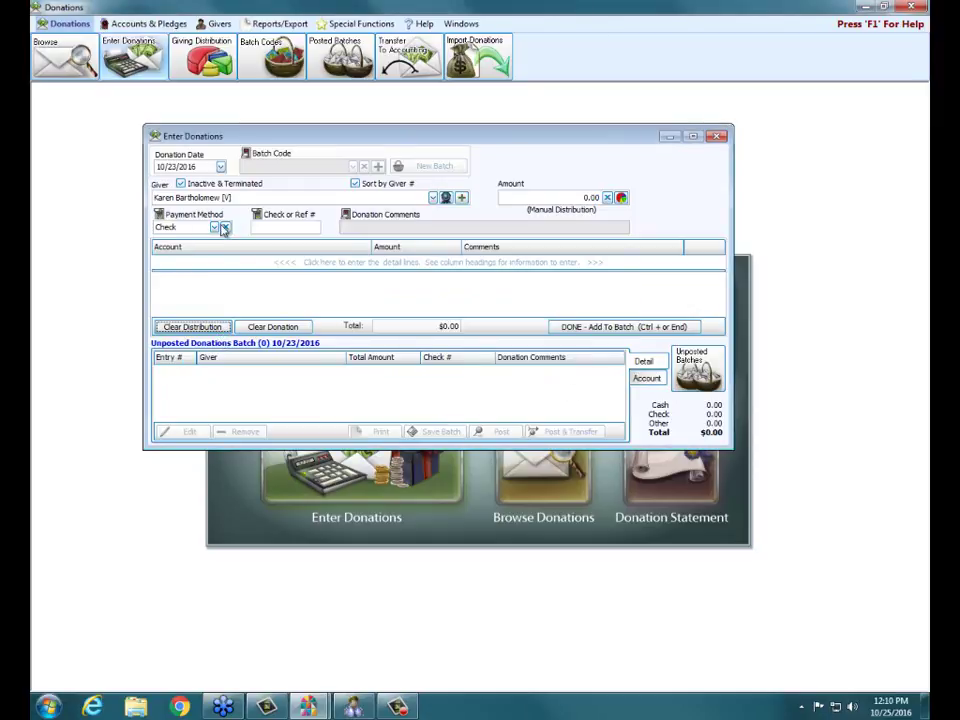
pyautogui.click(716, 136)
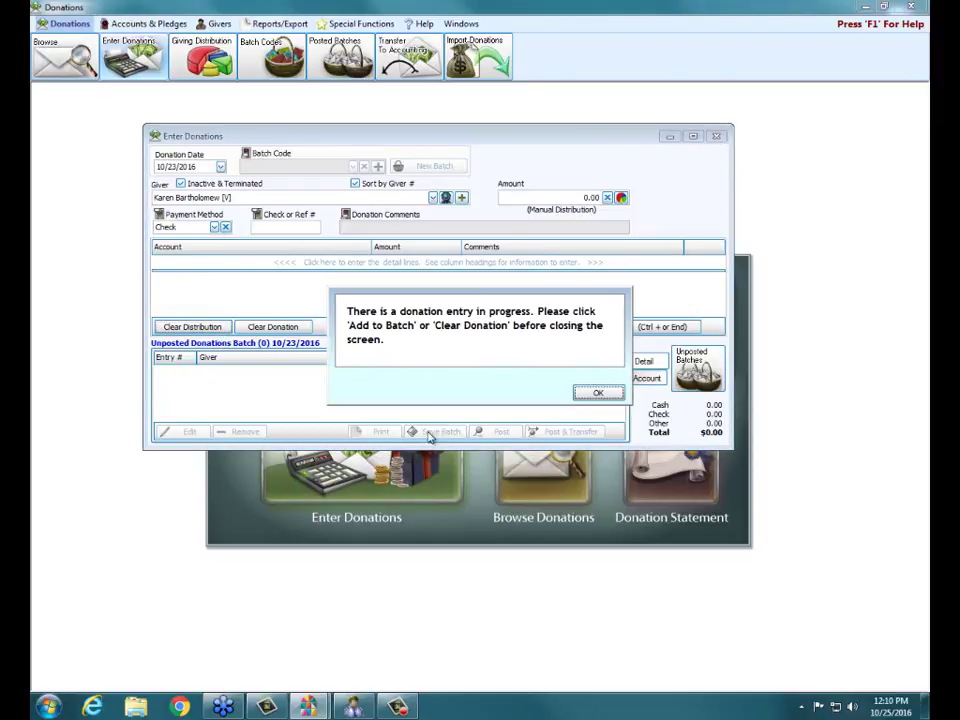
pyautogui.click(596, 394)
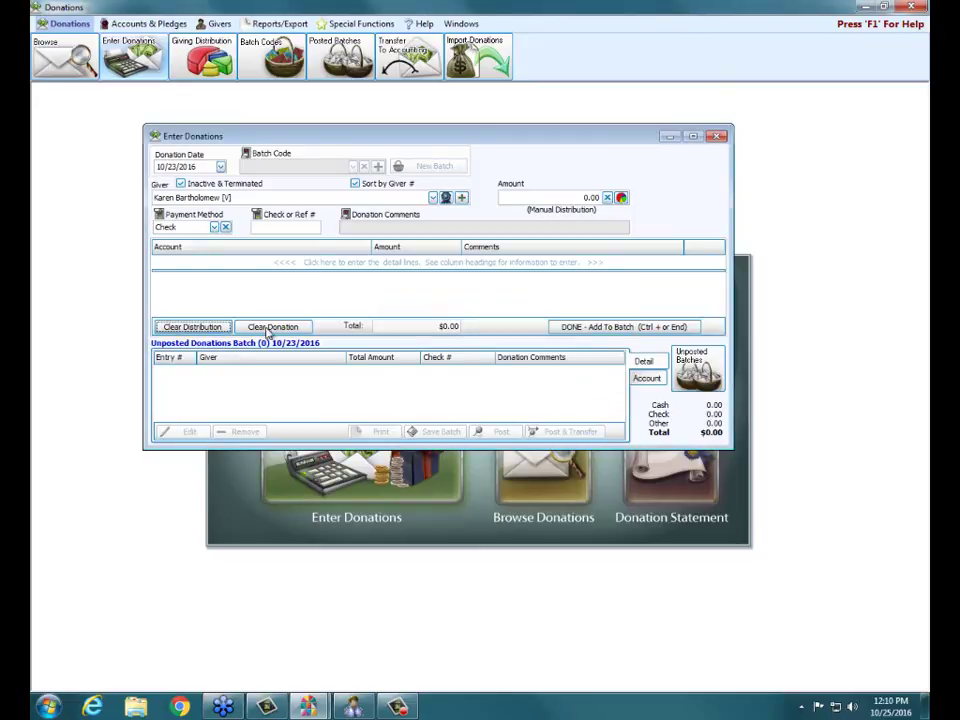
pyautogui.click(716, 136)
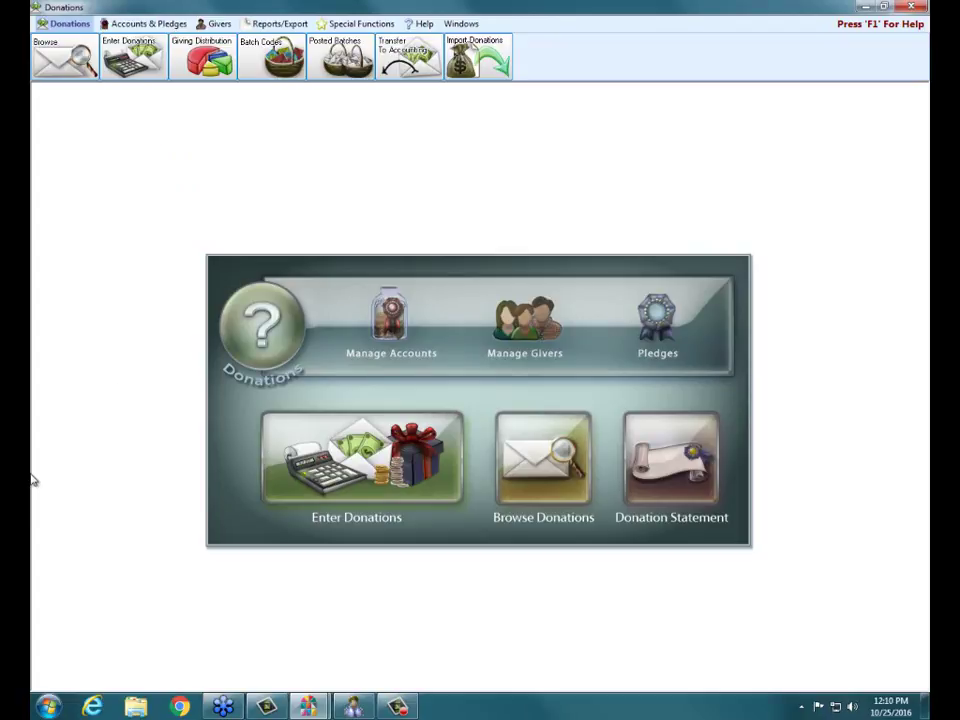
# - Start a new donations-only individual giver, entering the estate's first and last name
pyautogui.click(227, 28)
pyautogui.click(130, 58)
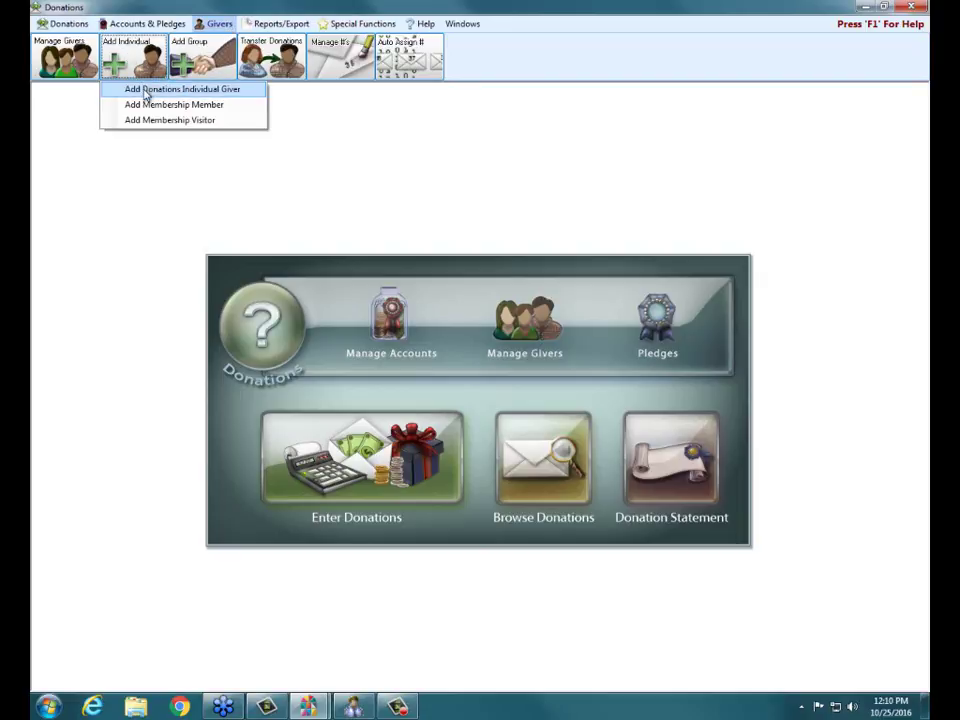
pyautogui.click(146, 90)
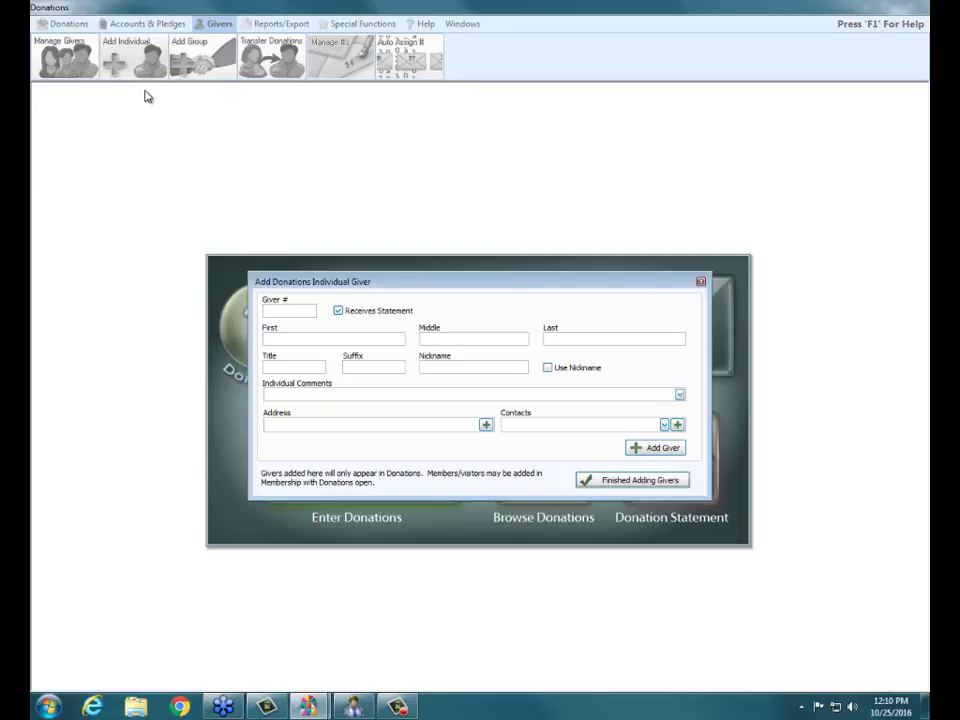
pyautogui.click(267, 339)
pyautogui.press('Tab')
# - Add the estate giver's street address, city, state and zip code, then save the giver and finish
pyautogui.click(486, 425)
pyautogui.write('123')
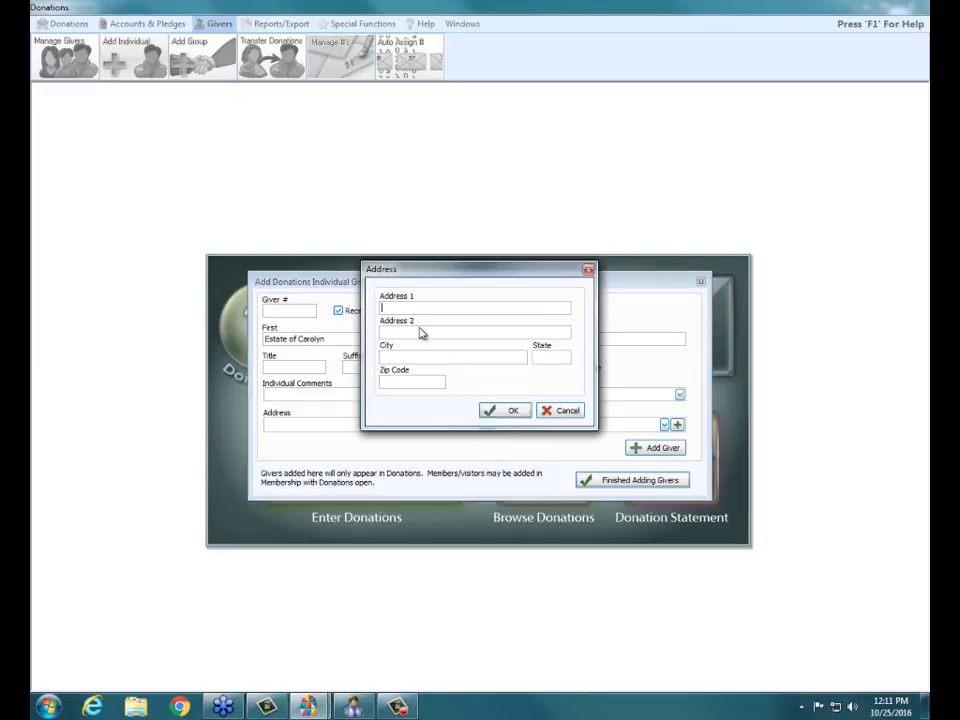
pyautogui.write(' Any Street')
pyautogui.click(410, 356)
pyautogui.write('Anytown')
pyautogui.press('Tab')
pyautogui.write('OH')
pyautogui.press('Tab')
pyautogui.write('431')
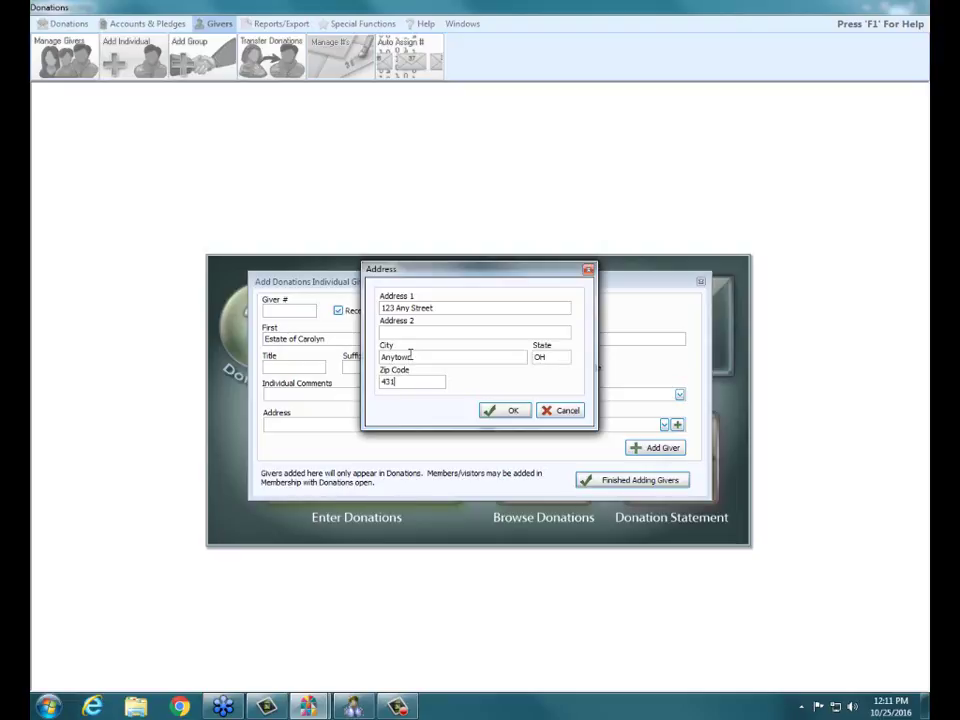
pyautogui.write('23')
pyautogui.click(486, 411)
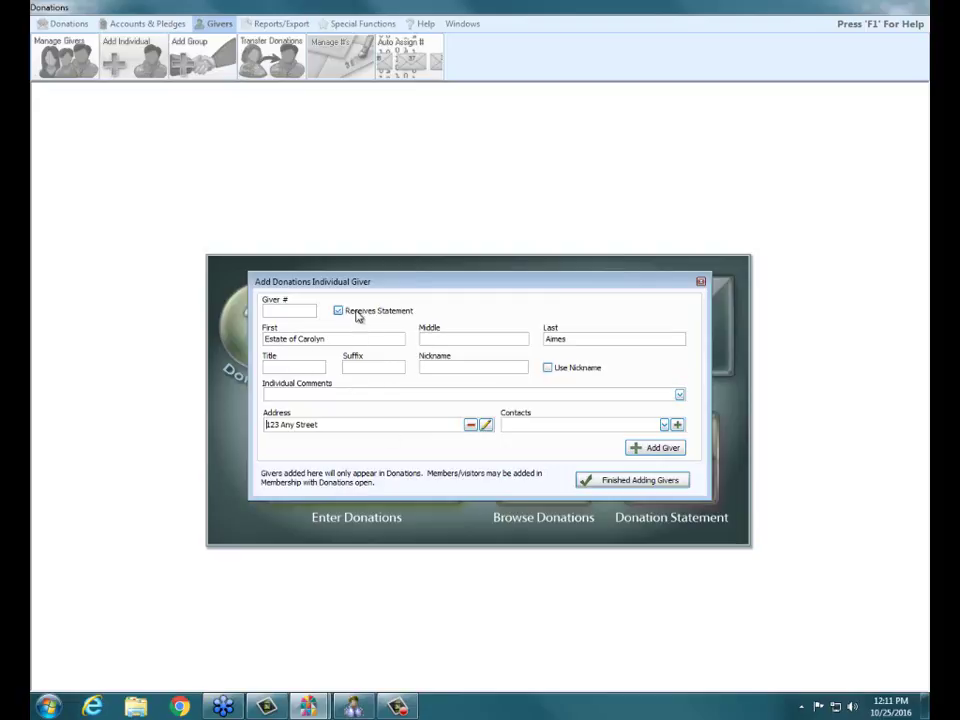
pyautogui.click(657, 449)
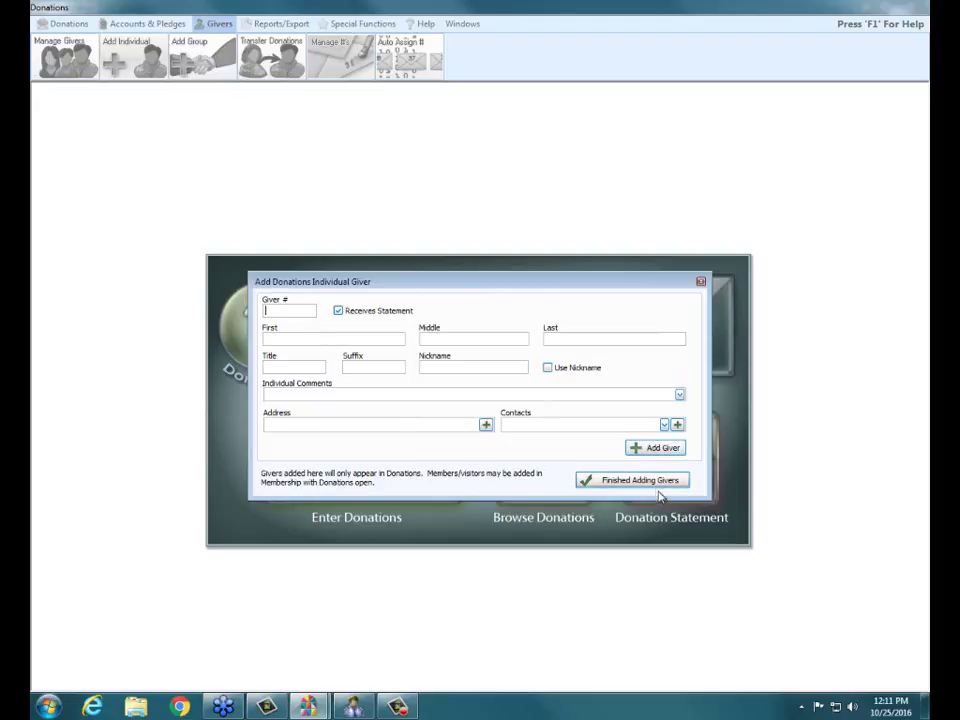
pyautogui.click(654, 486)
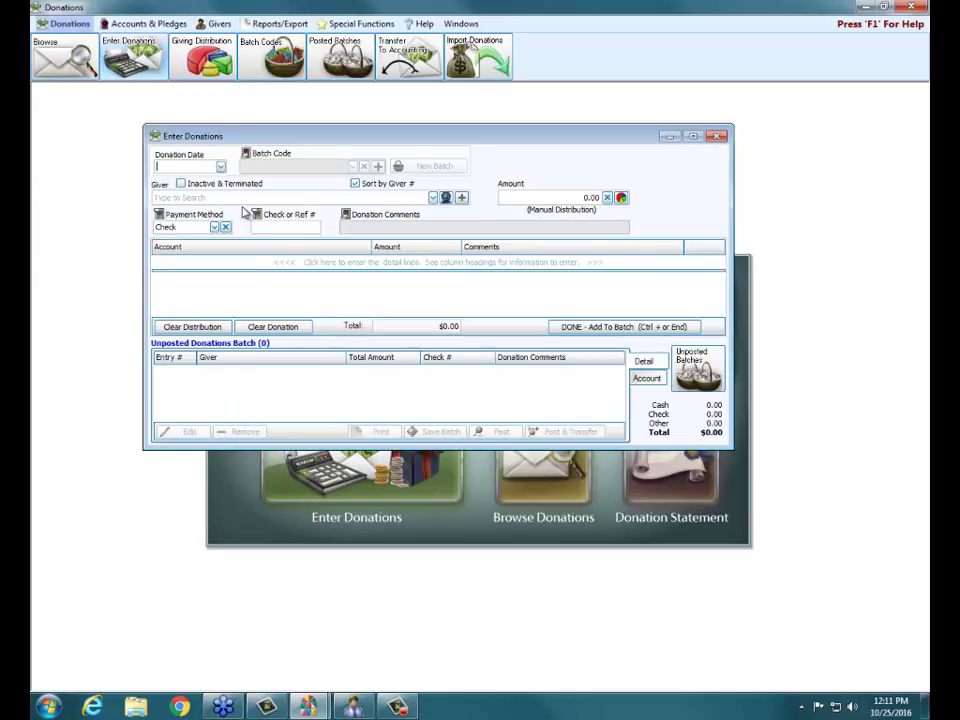
# - Set the donation date to 10/23/2016 and select the new estate giver by surname
pyautogui.click(220, 166)
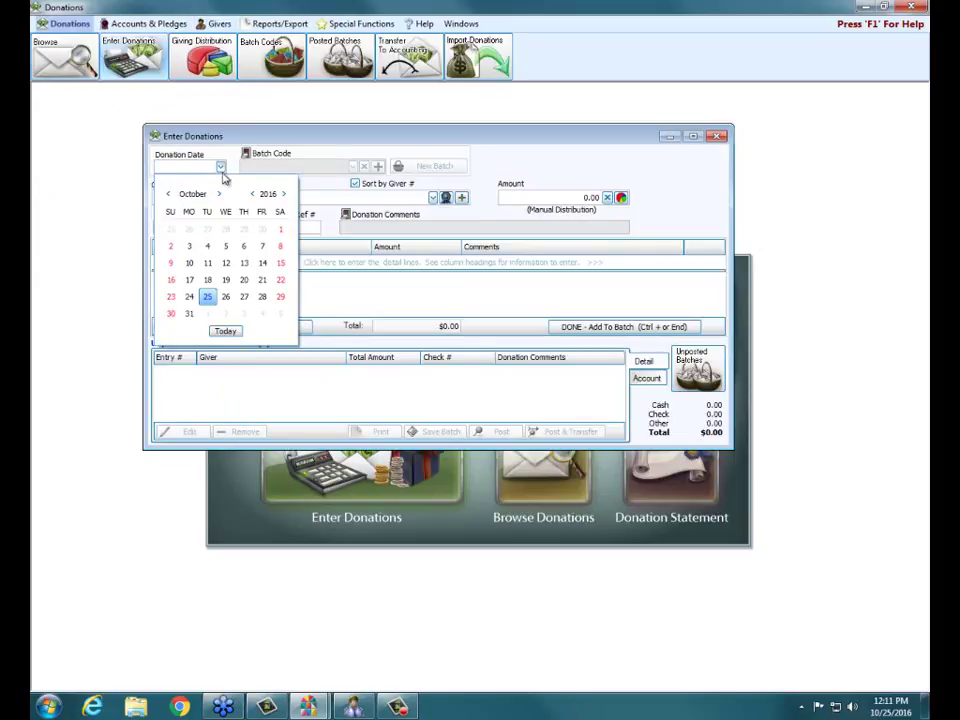
pyautogui.click(174, 296)
pyautogui.click(184, 198)
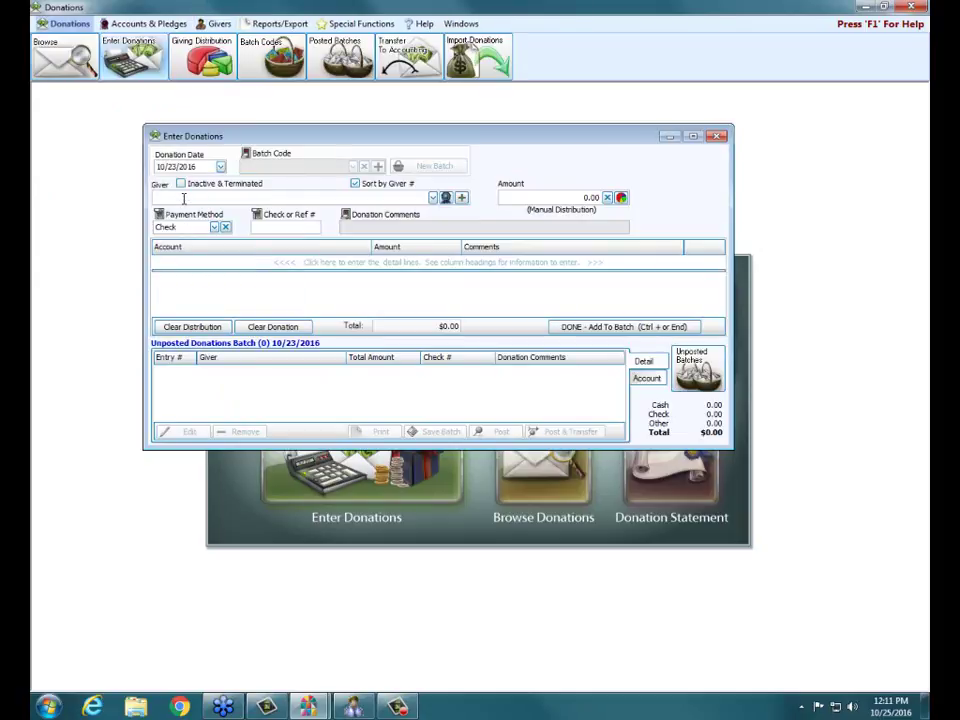
pyautogui.write('aime')
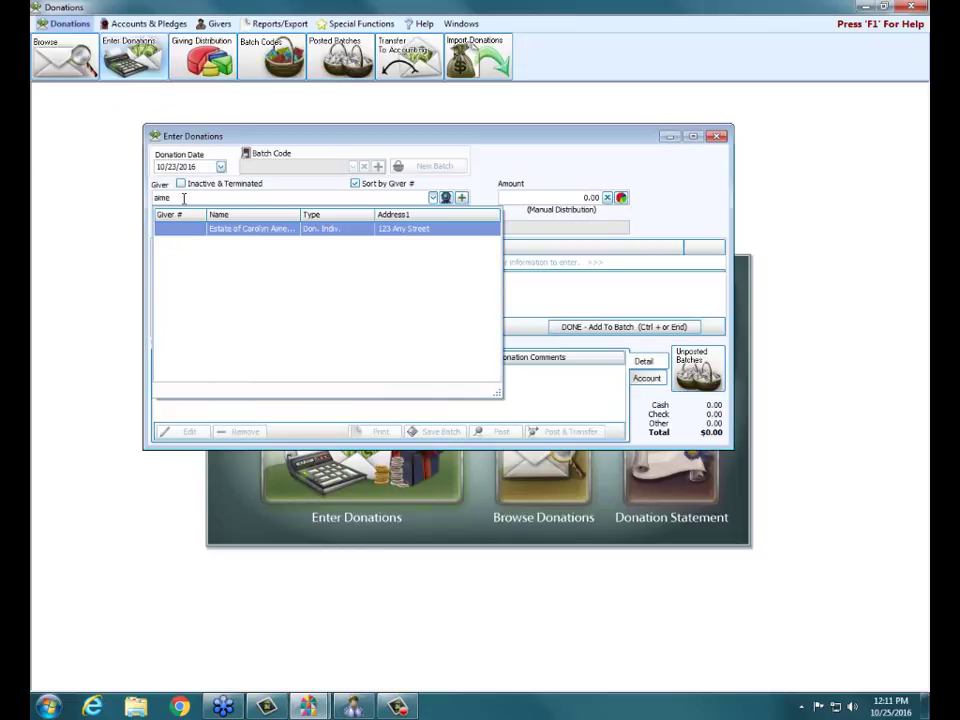
pyautogui.click(224, 230)
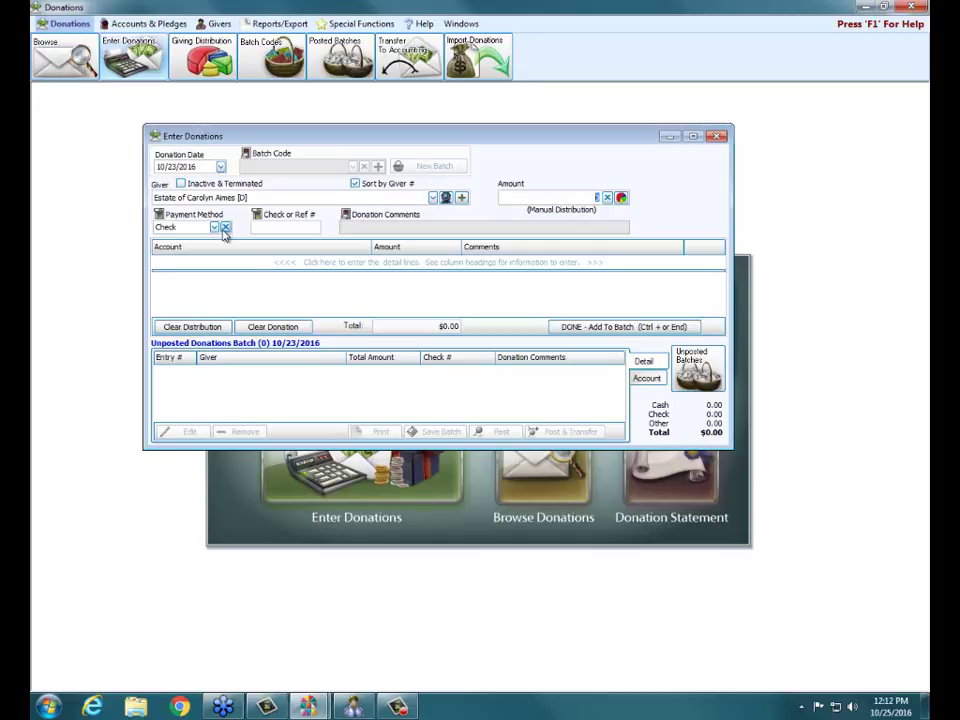
# - Close Enter Donations without saving, dismissing the entry-in-progress warning
pyautogui.click(716, 137)
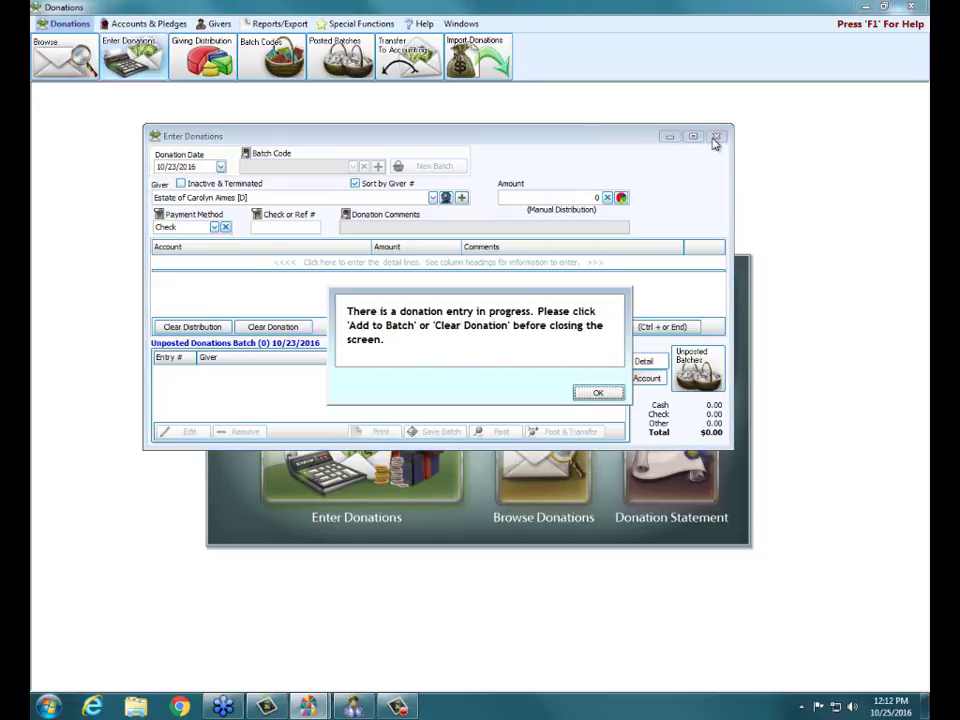
pyautogui.click(592, 392)
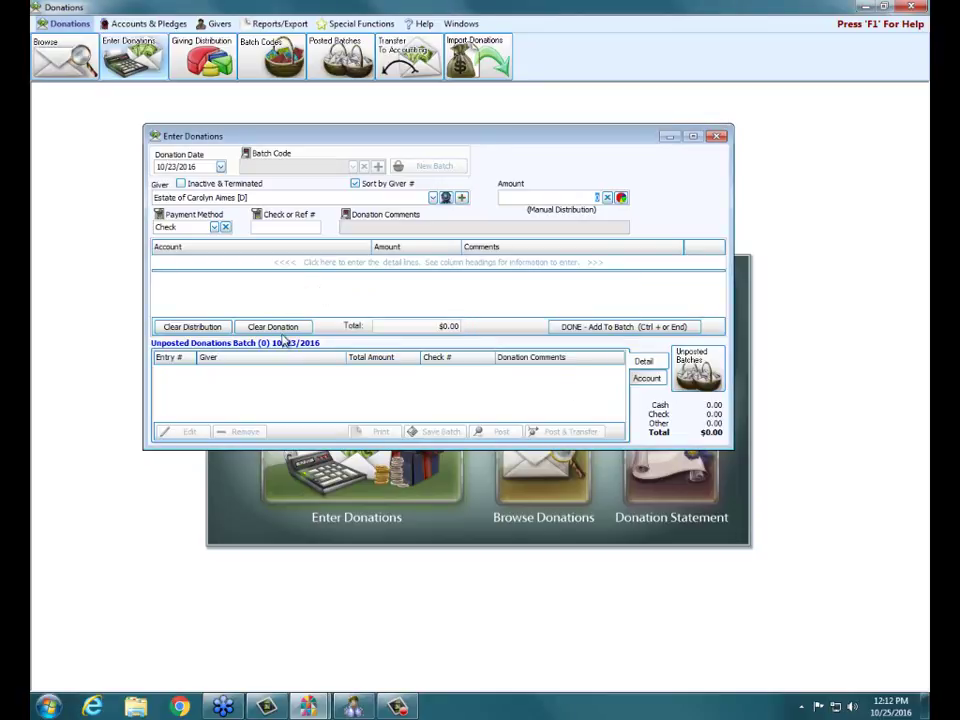
pyautogui.click(716, 136)
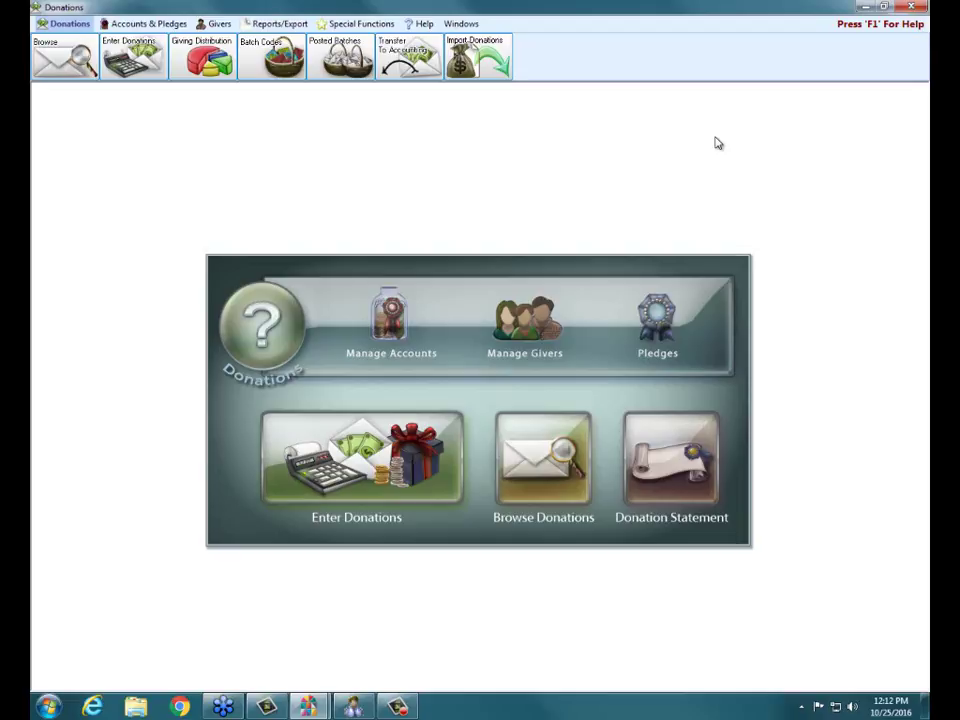
pyautogui.click(533, 340)
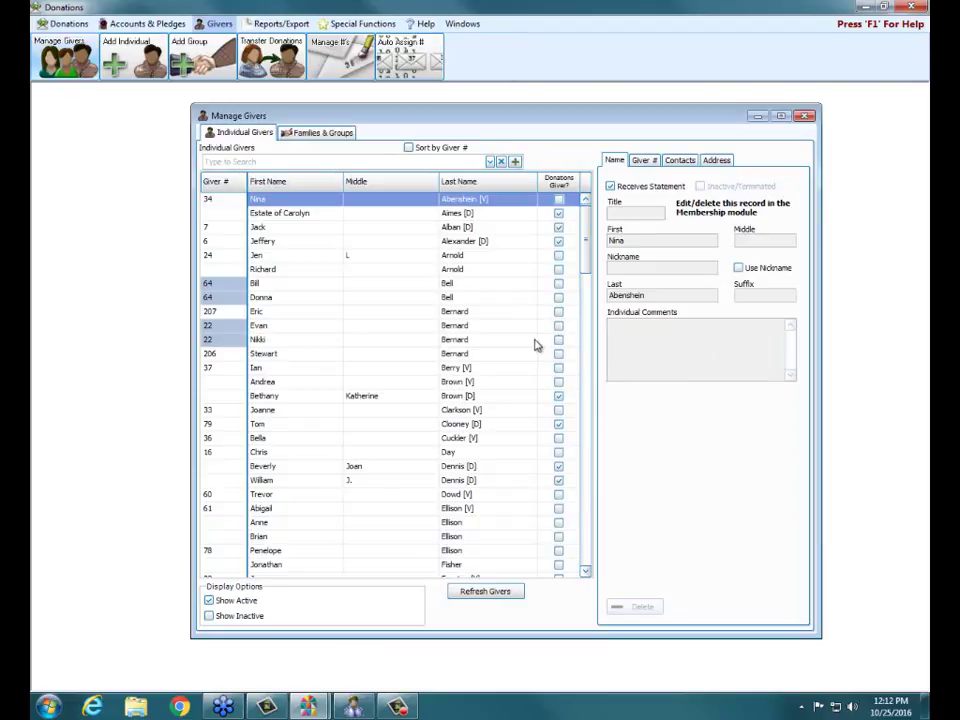
pyautogui.click(643, 160)
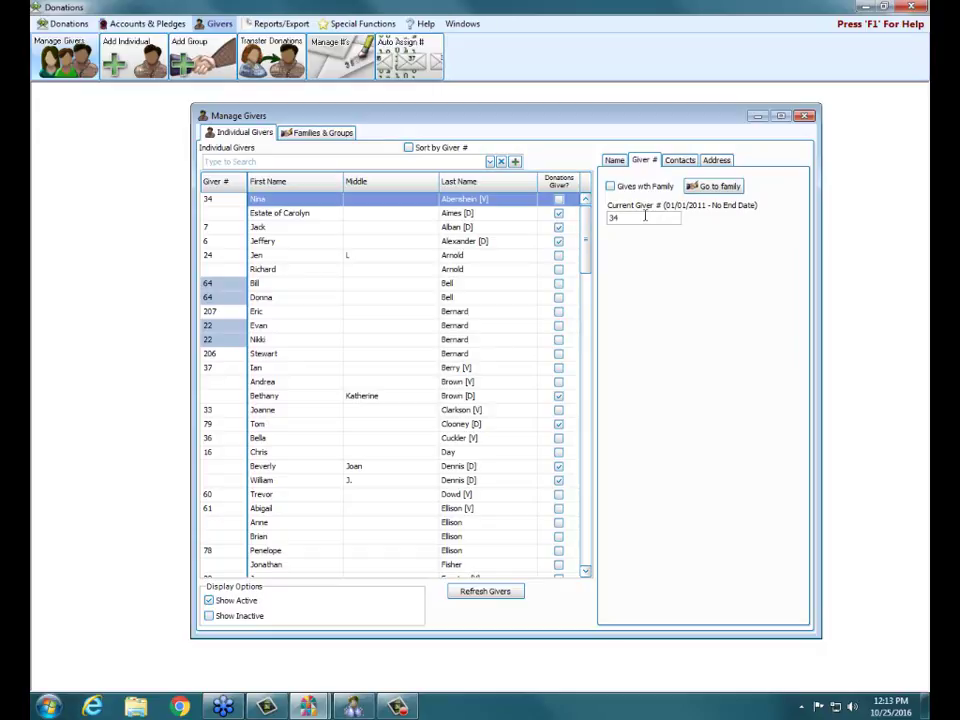
pyautogui.click(804, 117)
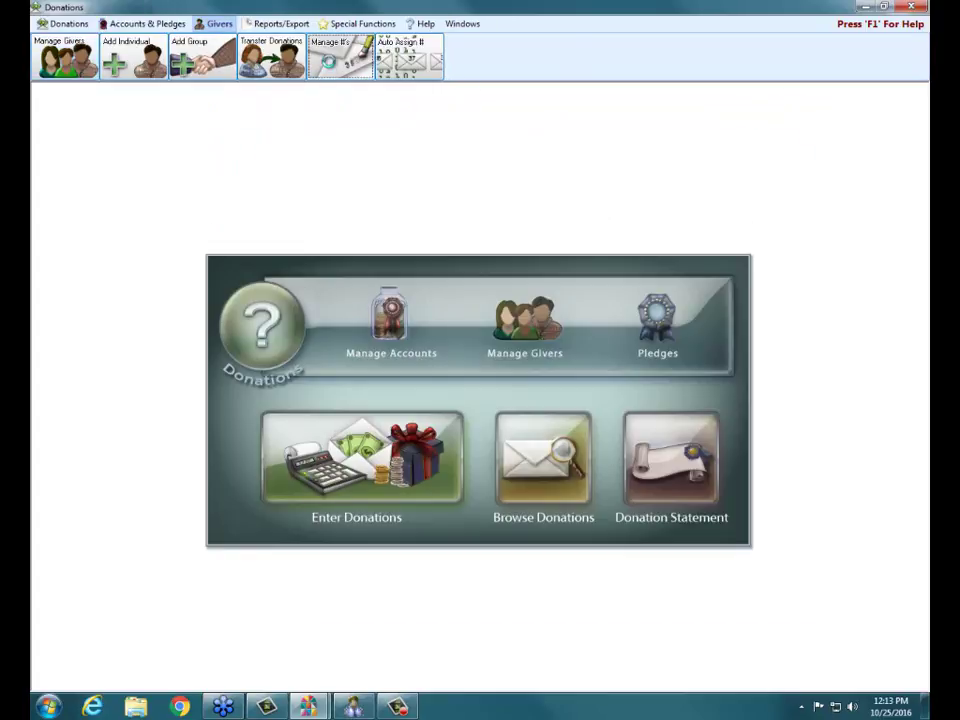
pyautogui.click(331, 62)
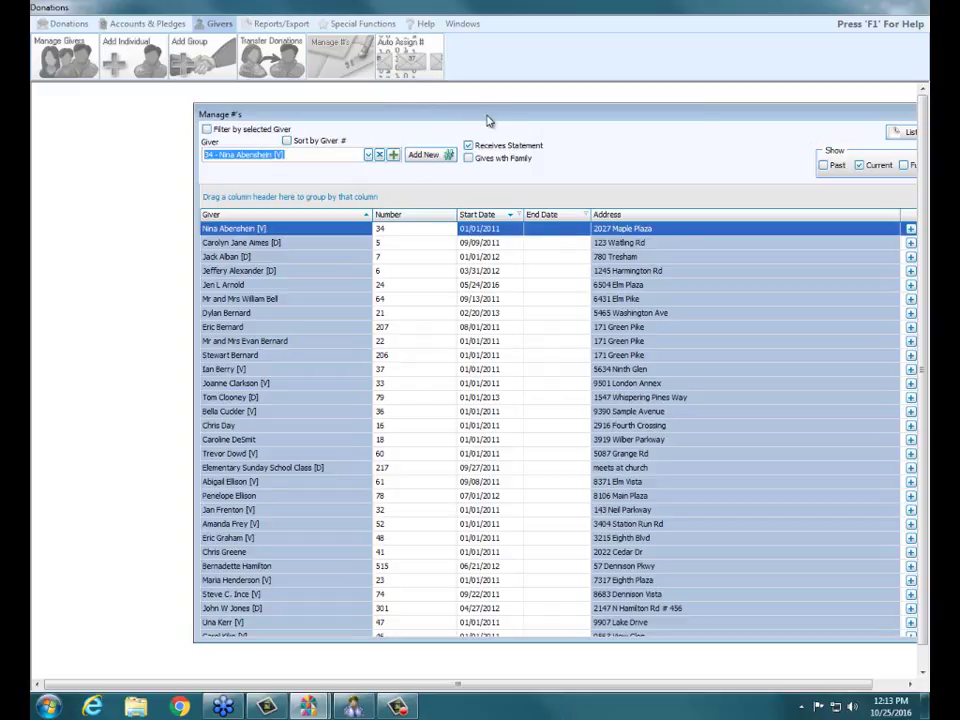
pyautogui.moveTo(488, 121); pyautogui.dragTo(437, 117)
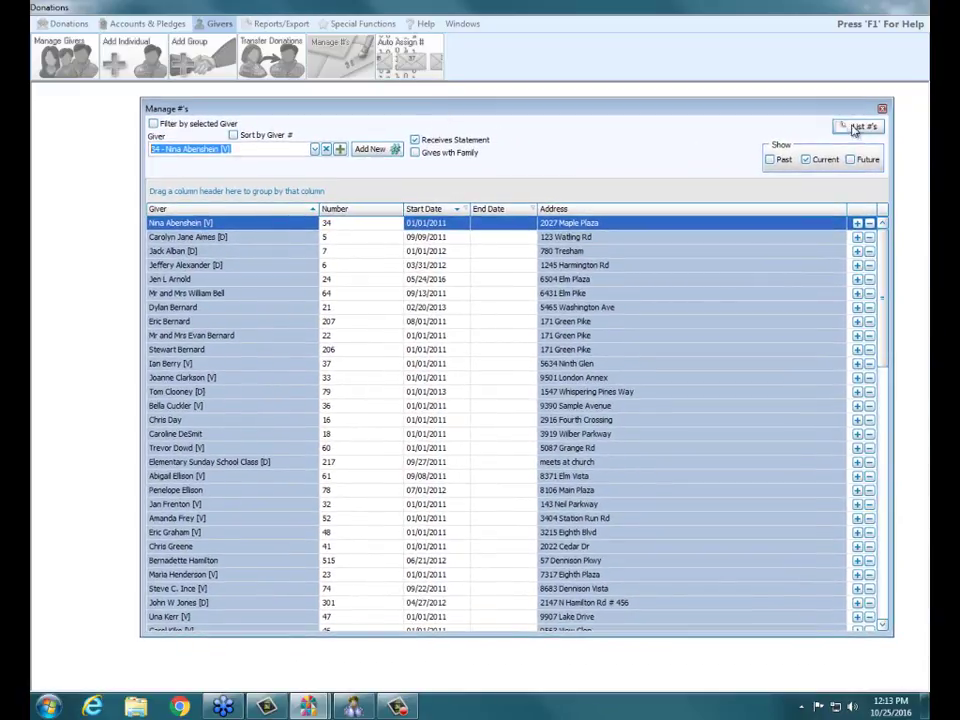
pyautogui.click(881, 110)
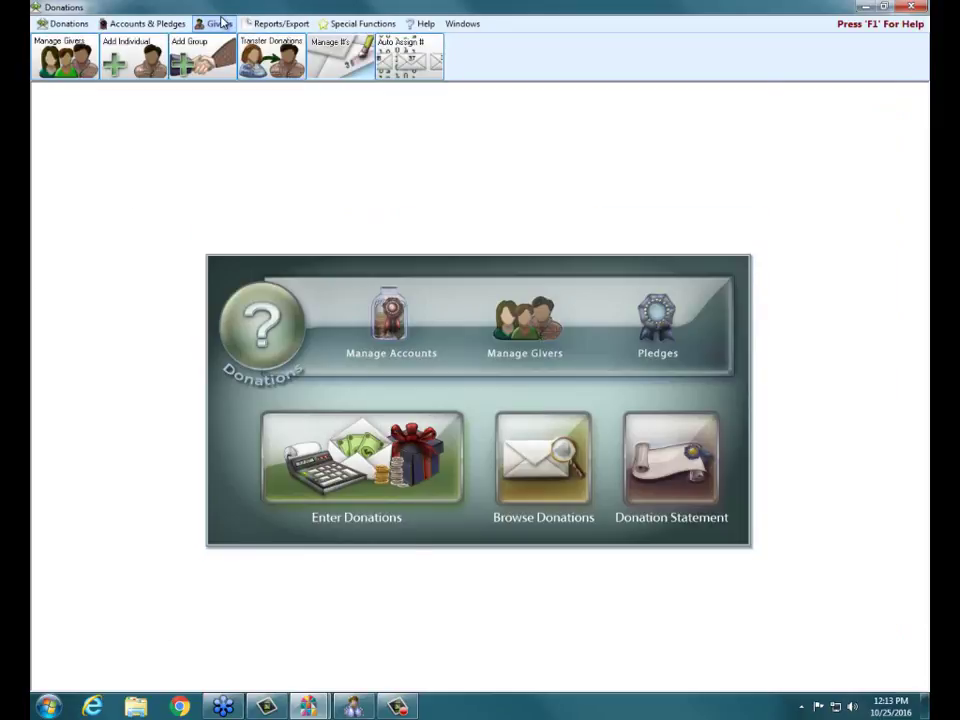
# - In Manage Givers, overwrite the selected giver's Current Giver # with a new number and close the list
pyautogui.click(220, 23)
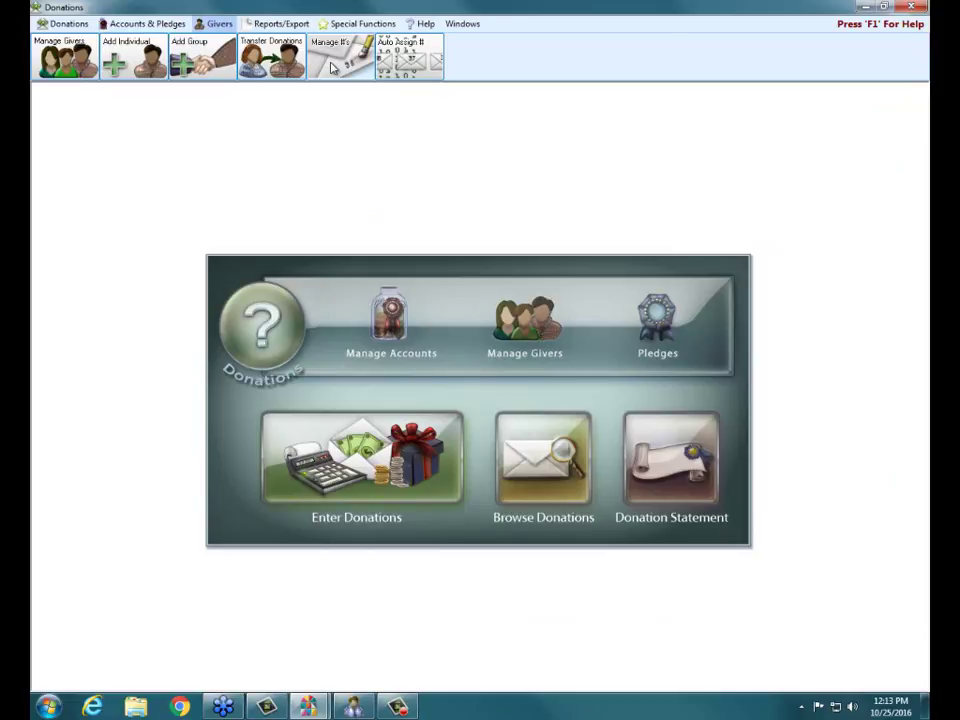
pyautogui.click(539, 343)
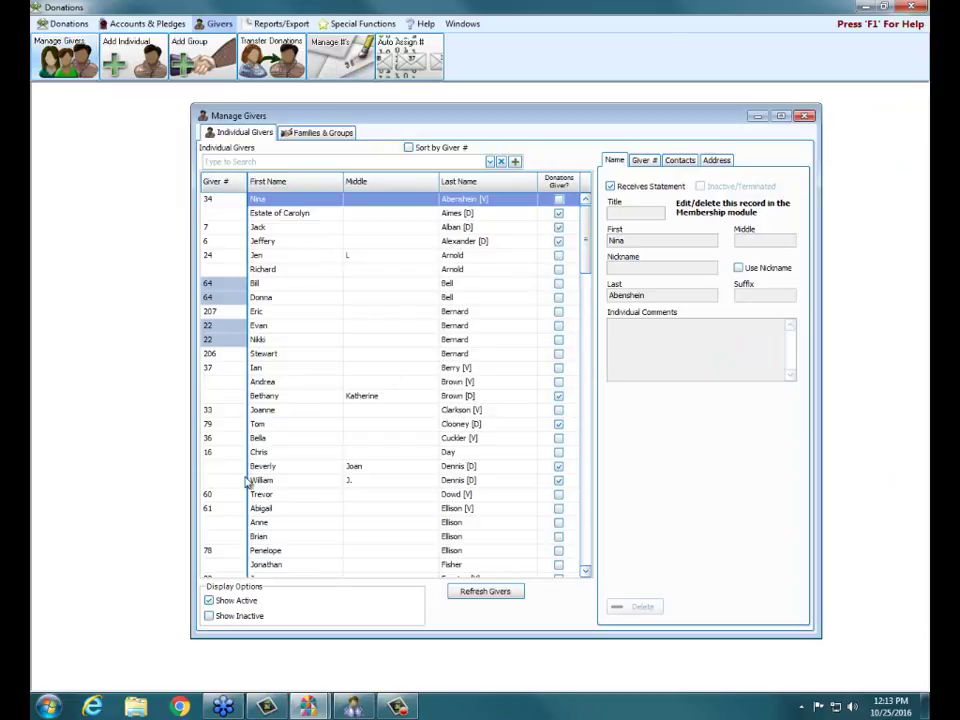
pyautogui.click(266, 357)
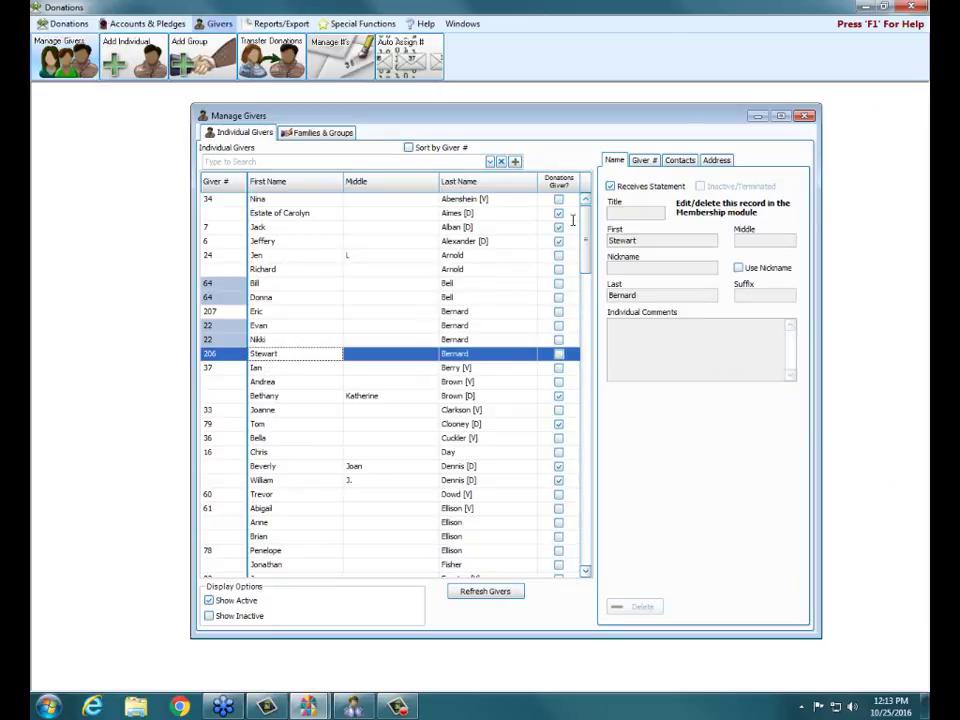
pyautogui.click(650, 161)
pyautogui.click(640, 219)
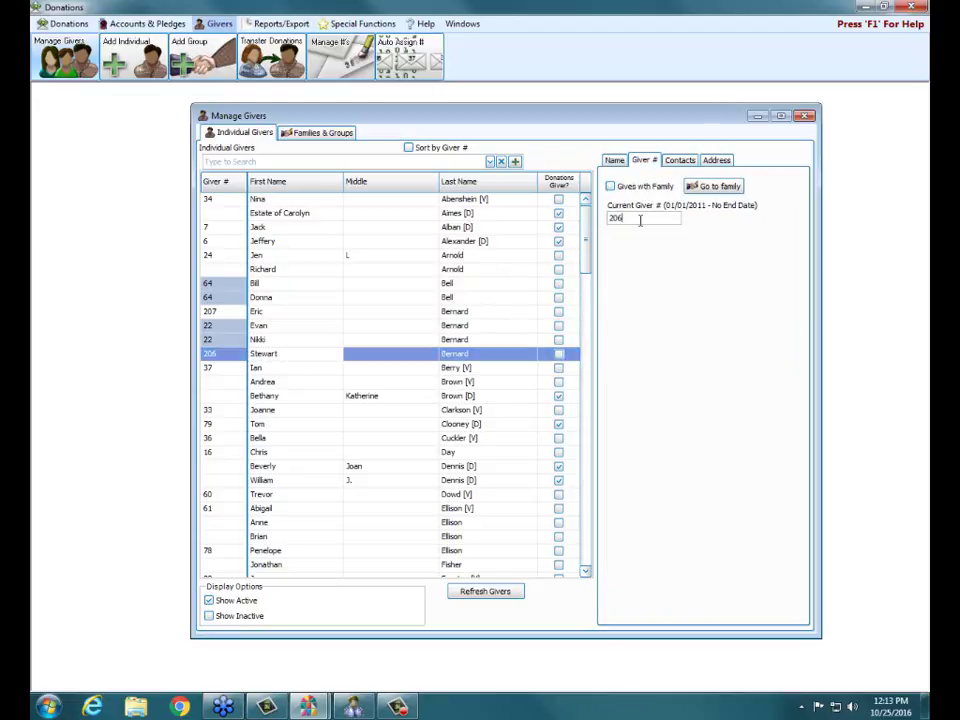
pyautogui.moveTo(640, 219); pyautogui.dragTo(540, 213)
pyautogui.write('123456')
pyautogui.press('Return')
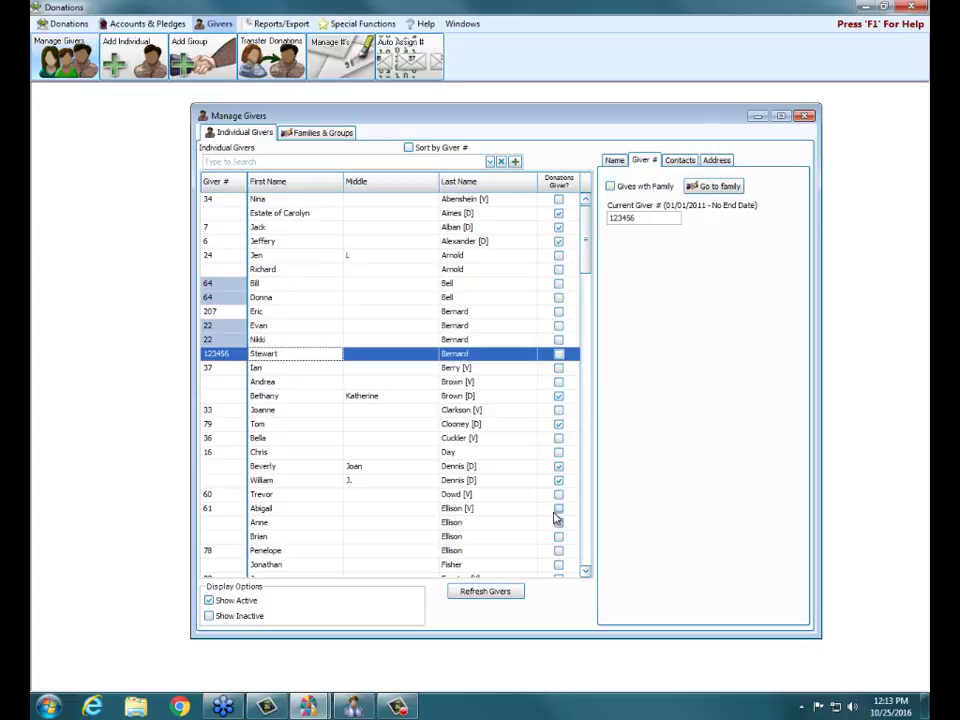
pyautogui.click(806, 116)
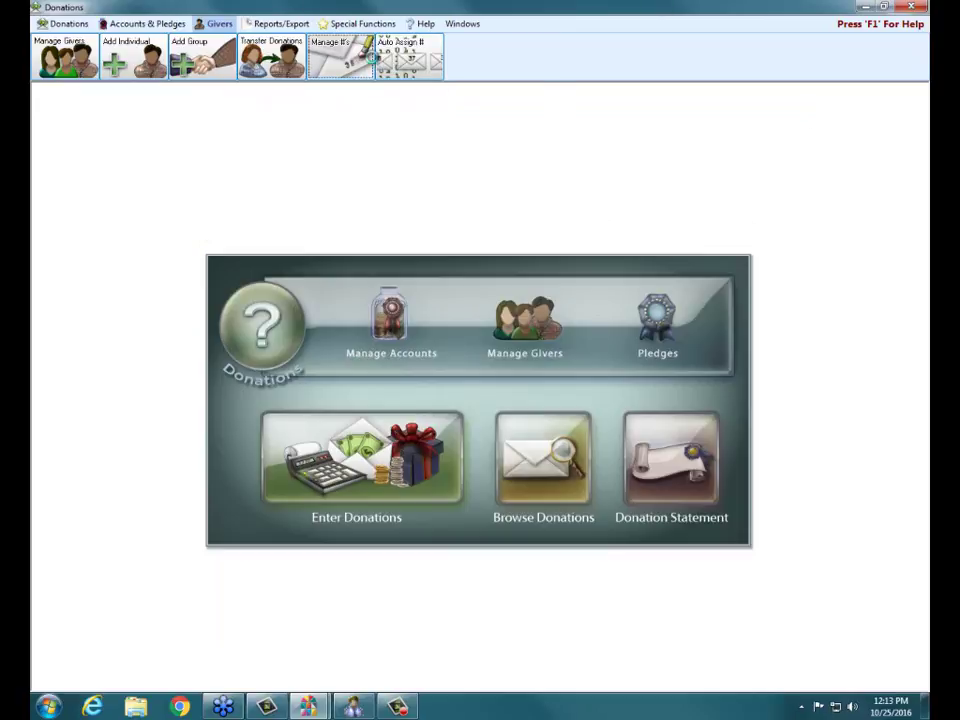
# - Open Manage #'s, include Past giver numbers, and sort the list by Giver name descending
pyautogui.click(338, 55)
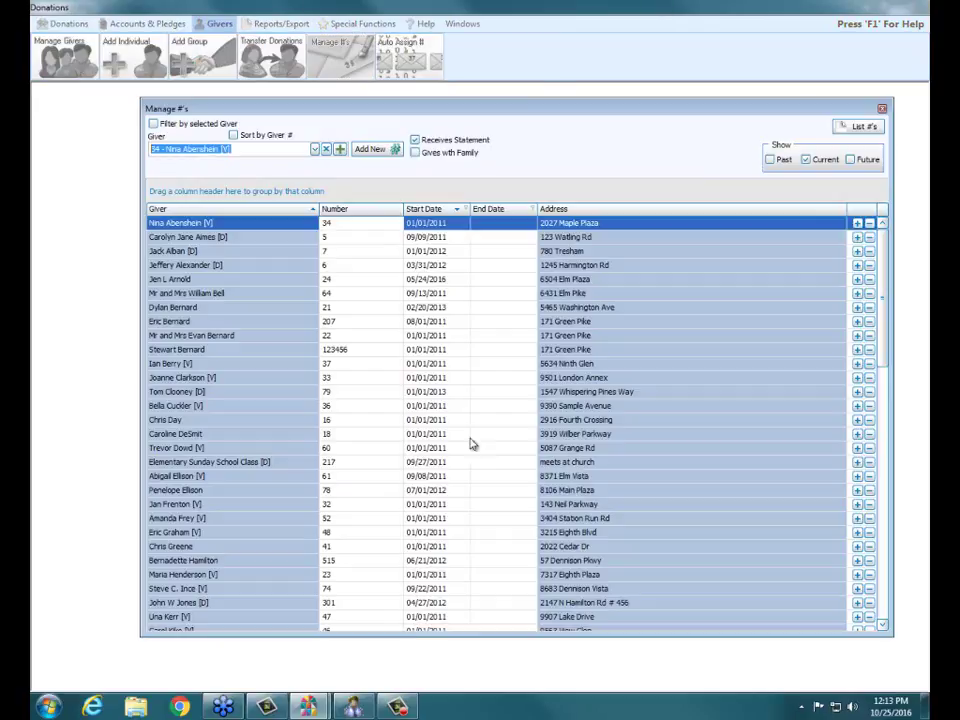
pyautogui.click(241, 149)
pyautogui.click(264, 350)
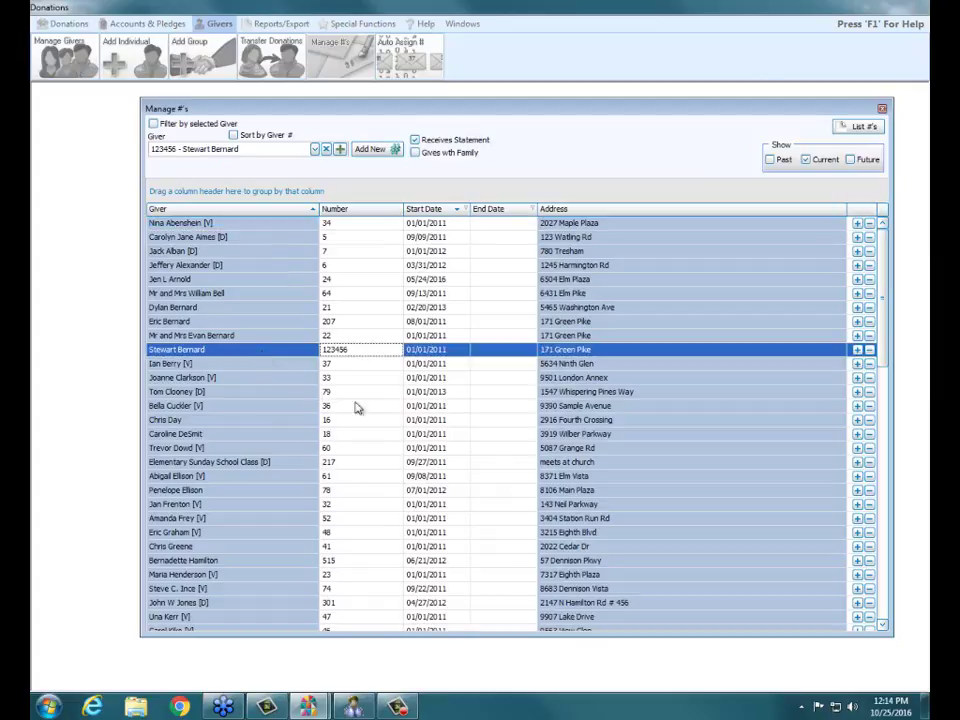
pyautogui.click(770, 159)
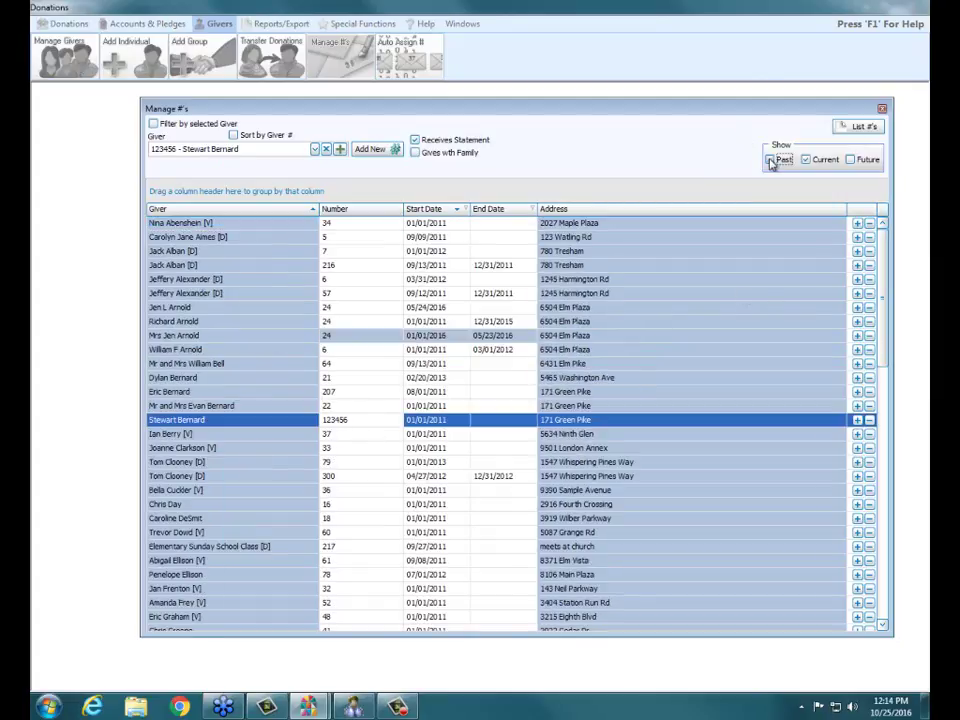
pyautogui.click(214, 421)
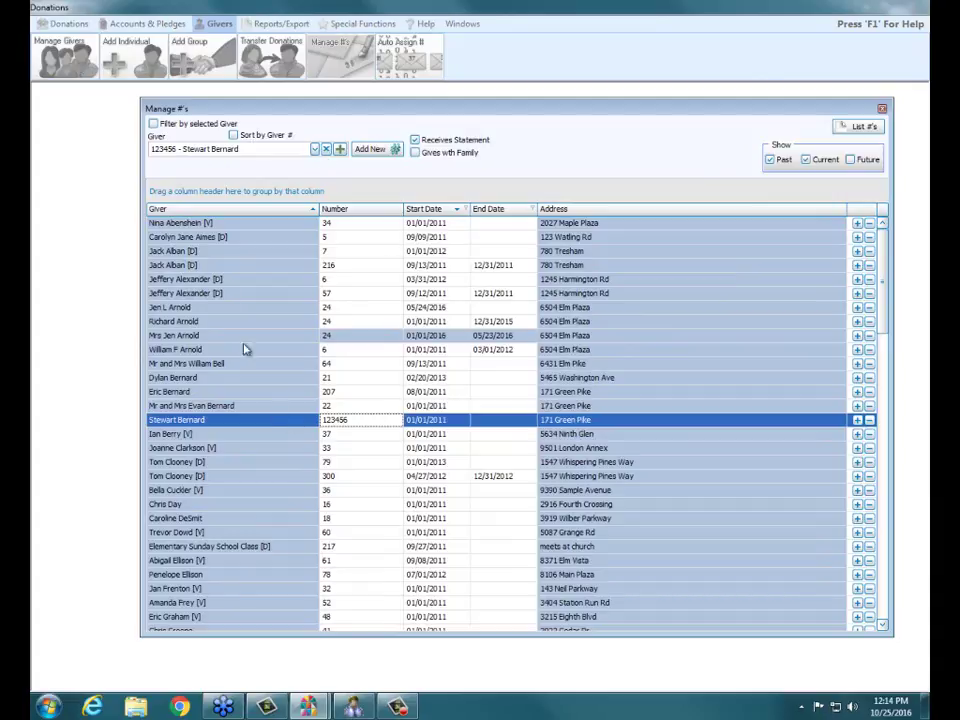
pyautogui.click(214, 212)
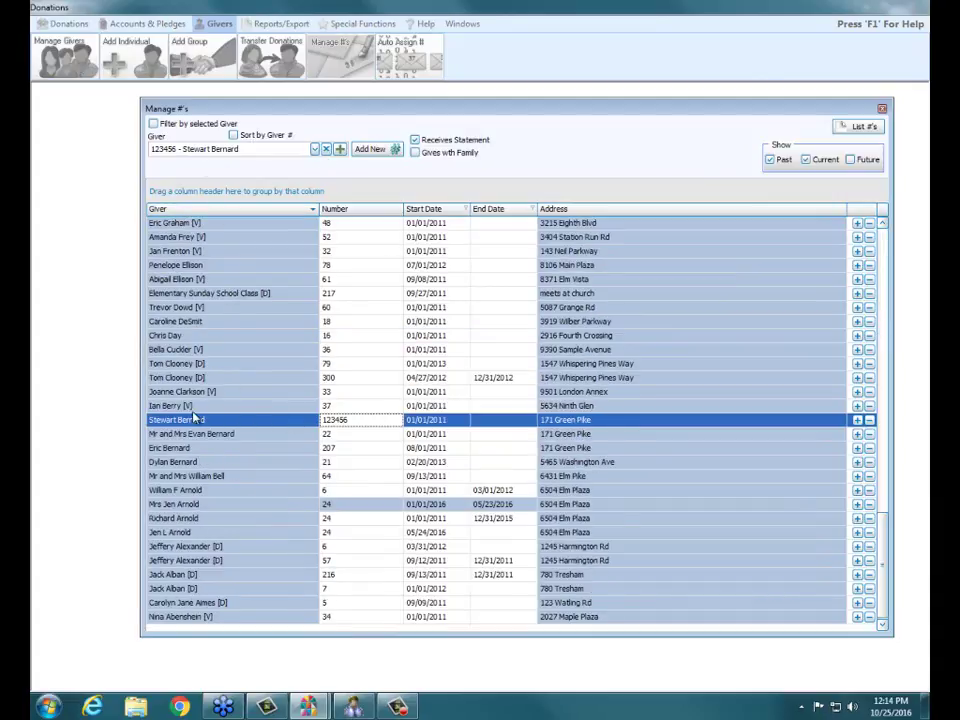
pyautogui.click(212, 436)
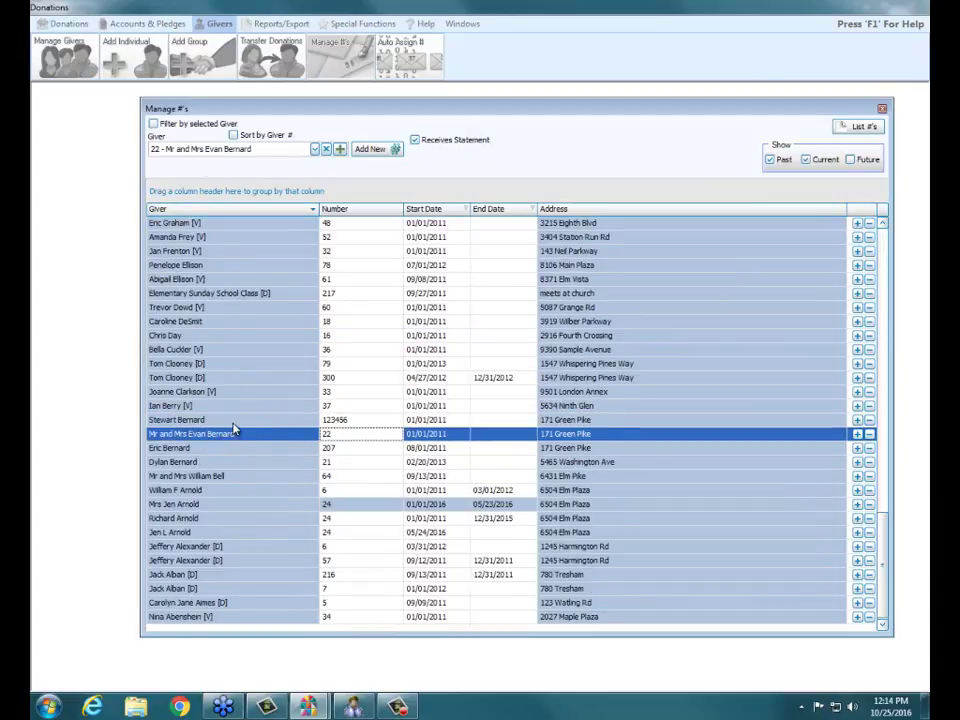
pyautogui.click(214, 424)
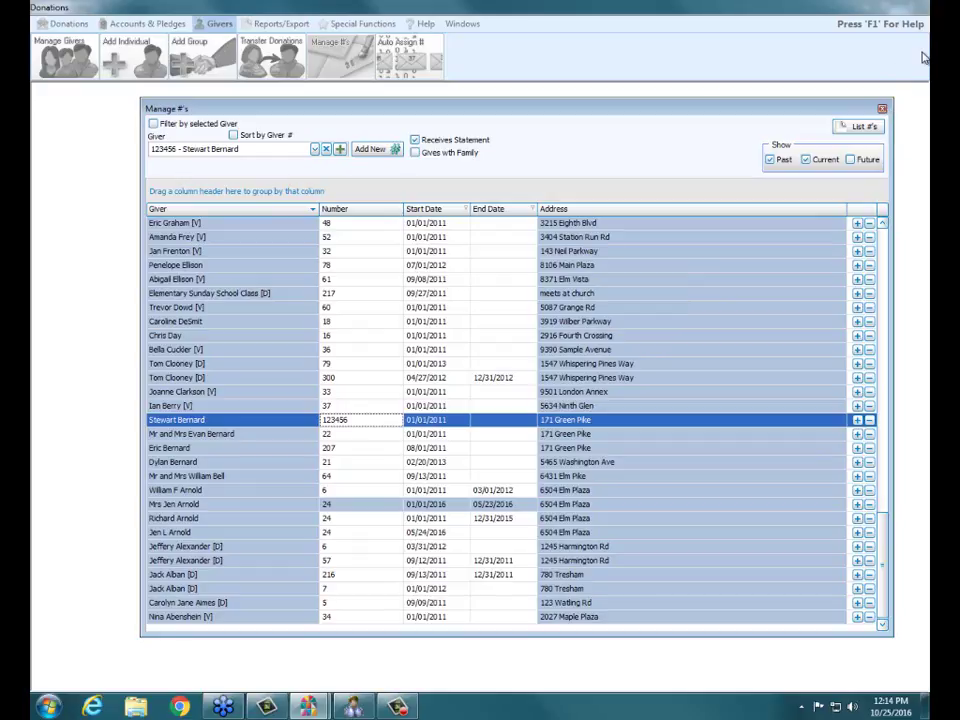
# - Give the selected giver new number 123457, starting 01/01/2016
pyautogui.click(241, 327)
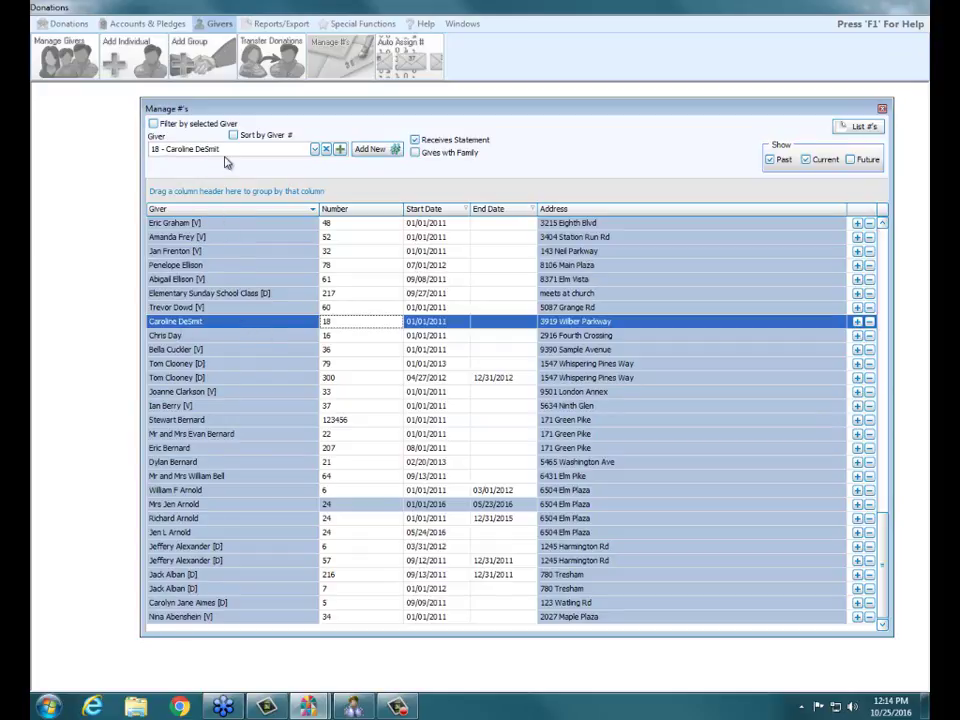
pyautogui.click(377, 150)
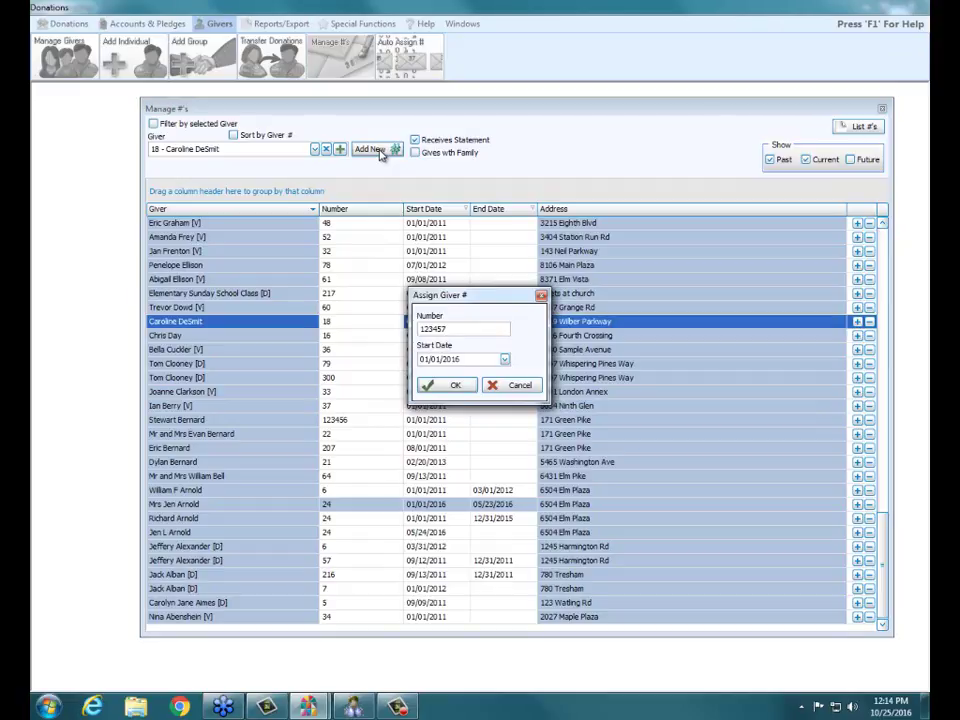
pyautogui.click(447, 385)
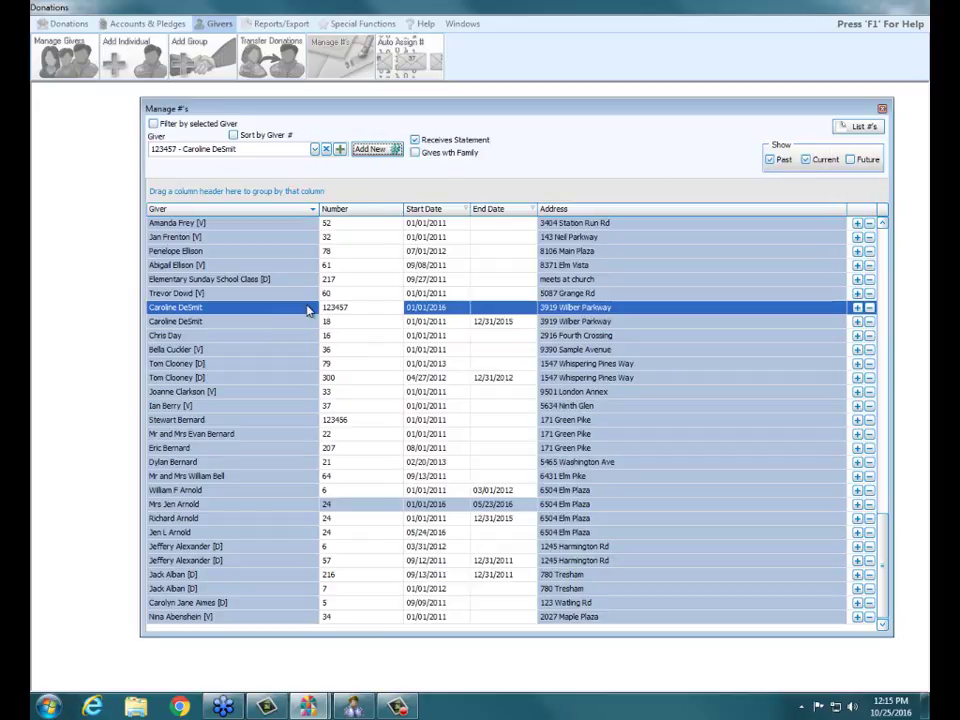
# - Review the giver's old number 18 and new number 123457, then select the next giver
pyautogui.click(381, 324)
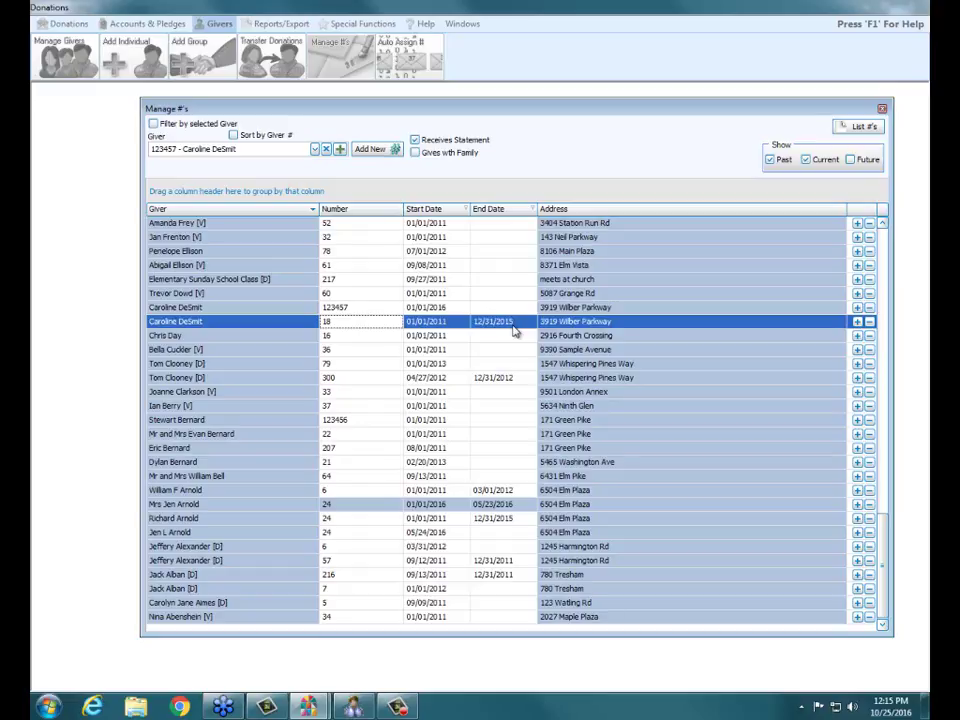
pyautogui.click(385, 309)
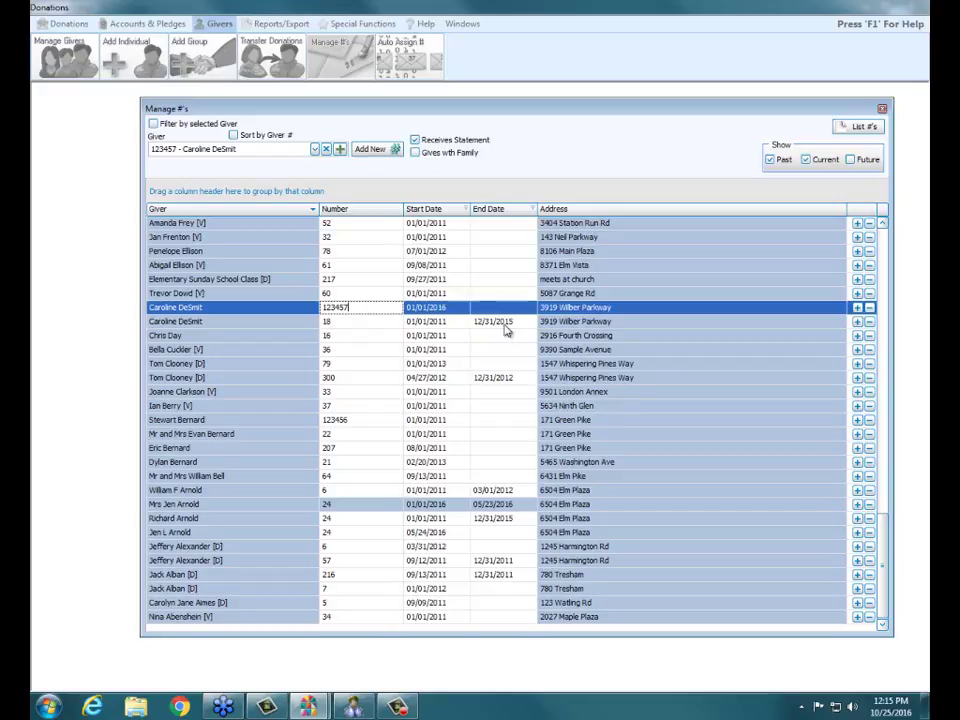
pyautogui.click(398, 533)
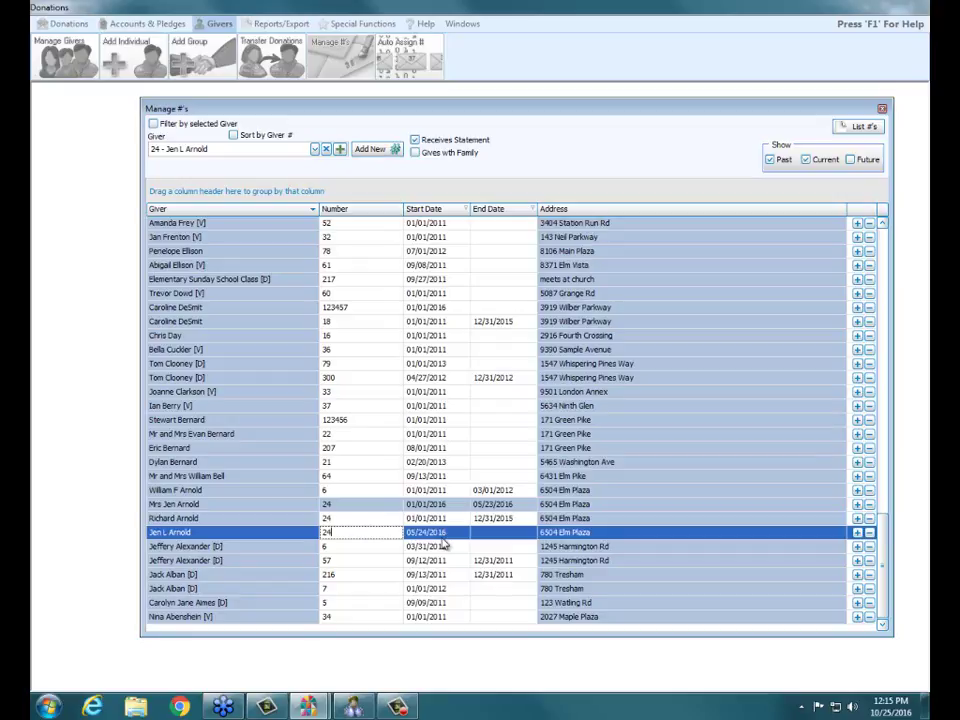
# - Assign the selected giver new number 987654
pyautogui.click(380, 151)
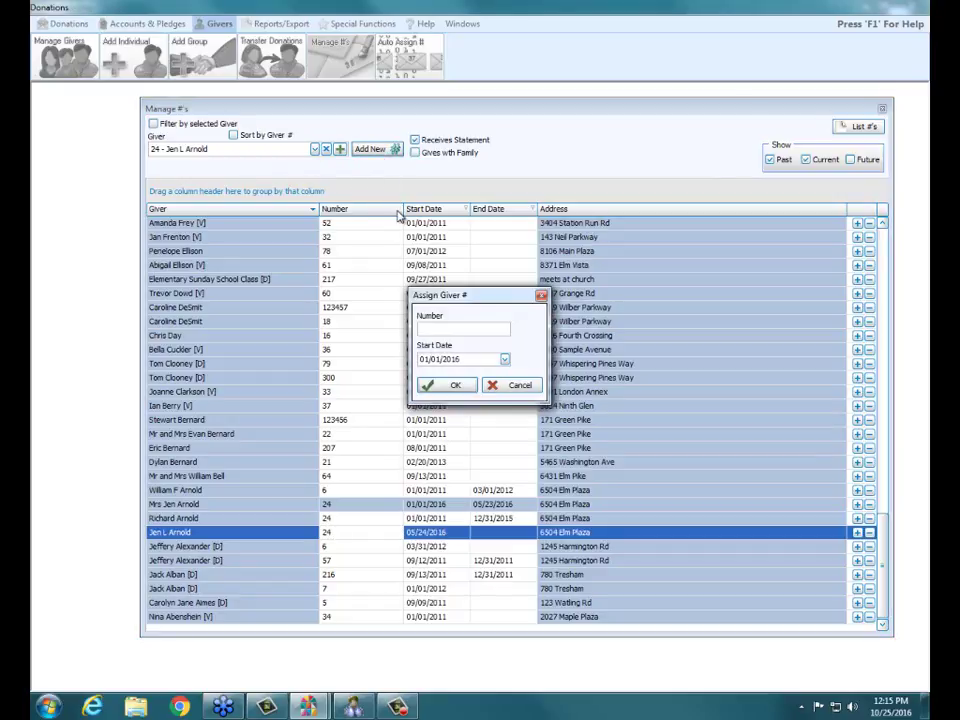
pyautogui.write('987654')
pyautogui.click(456, 386)
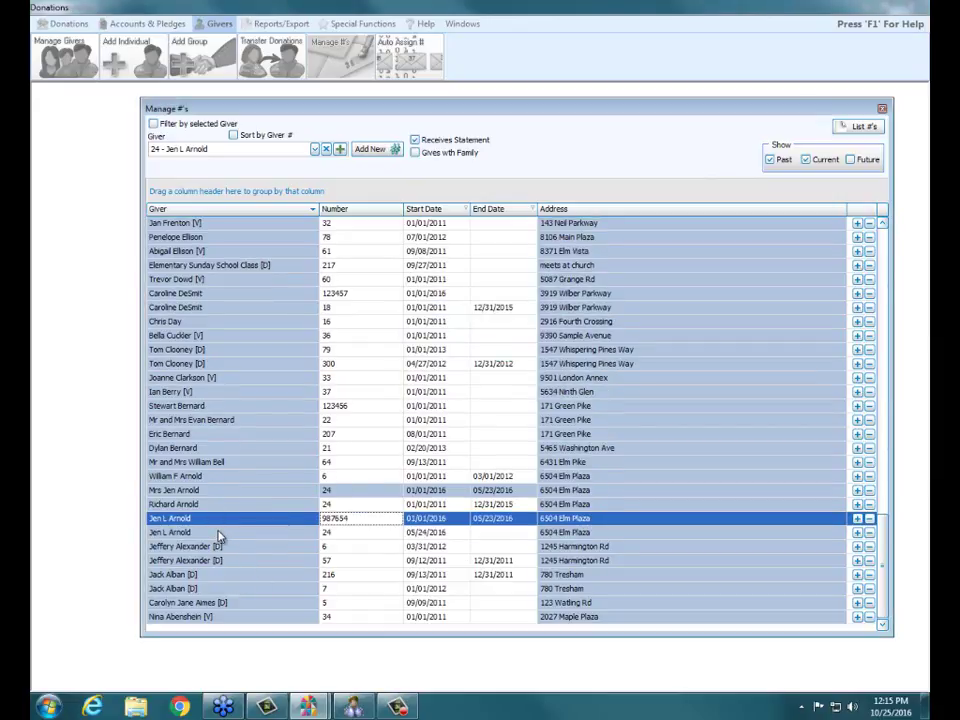
# - Compare the giver's old number 24 with new number 987654, and edit the old number's dates
pyautogui.click(222, 534)
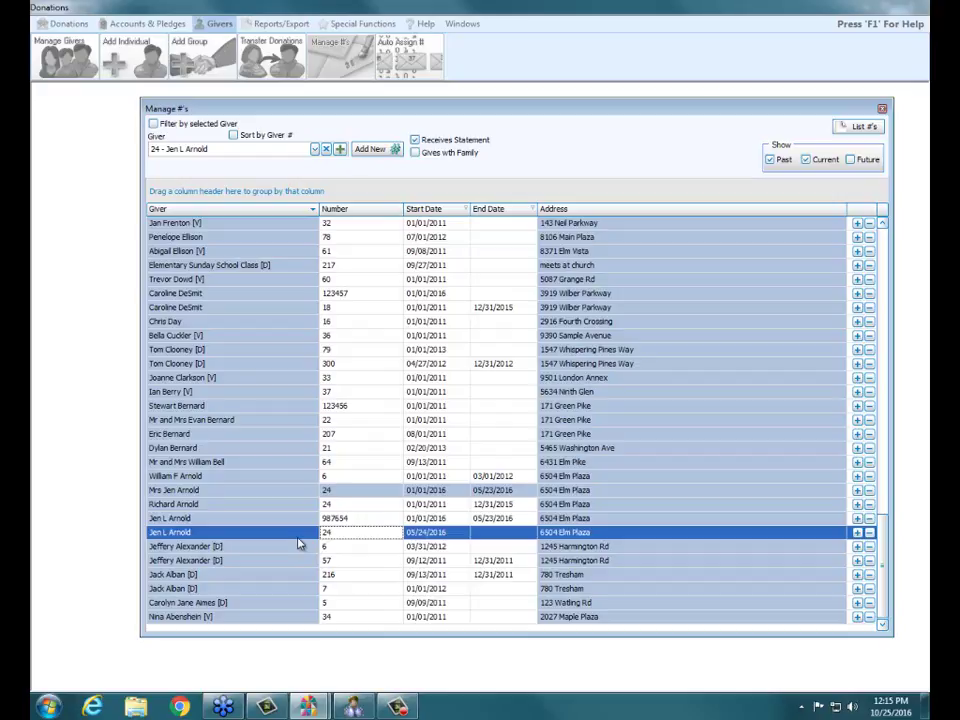
pyautogui.click(262, 518)
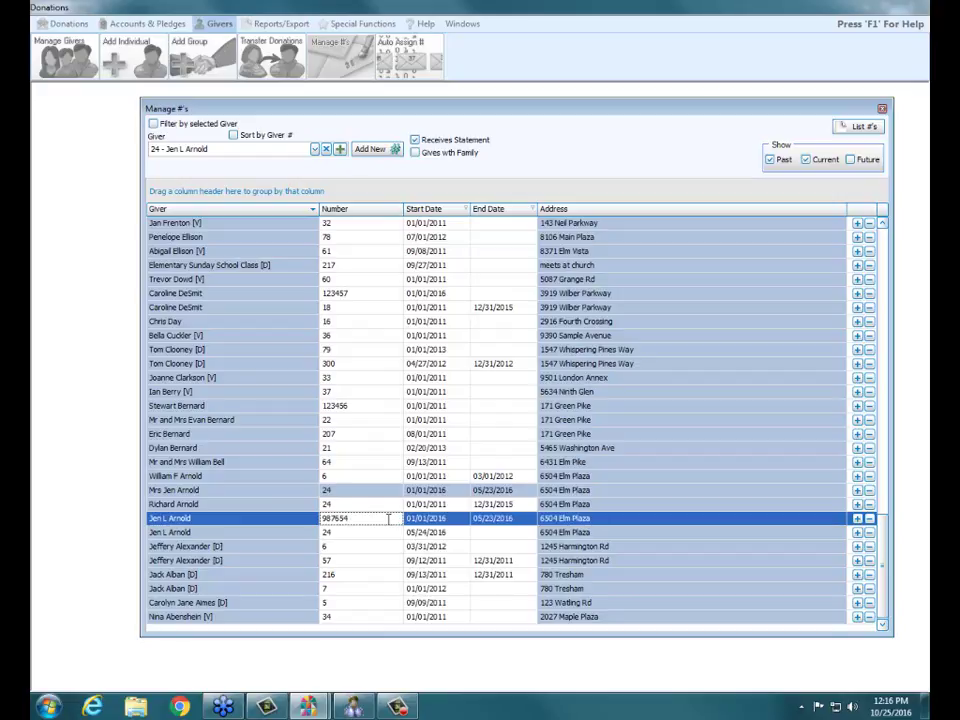
pyautogui.click(440, 532)
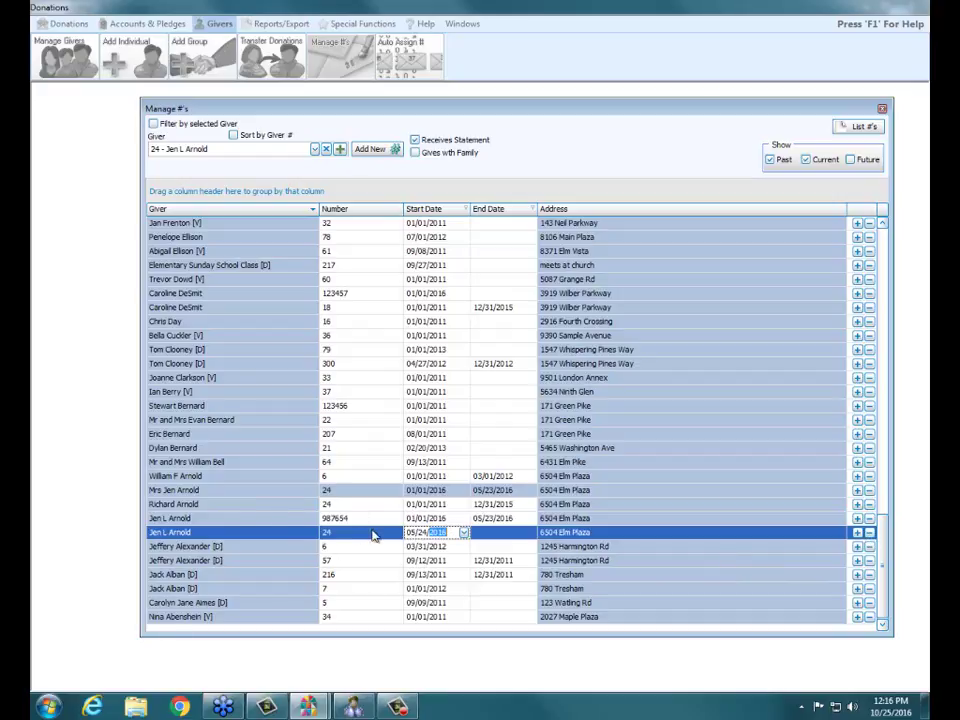
# - Delete the giver's old number #24 entirely and clear the new number's end date
pyautogui.click(869, 533)
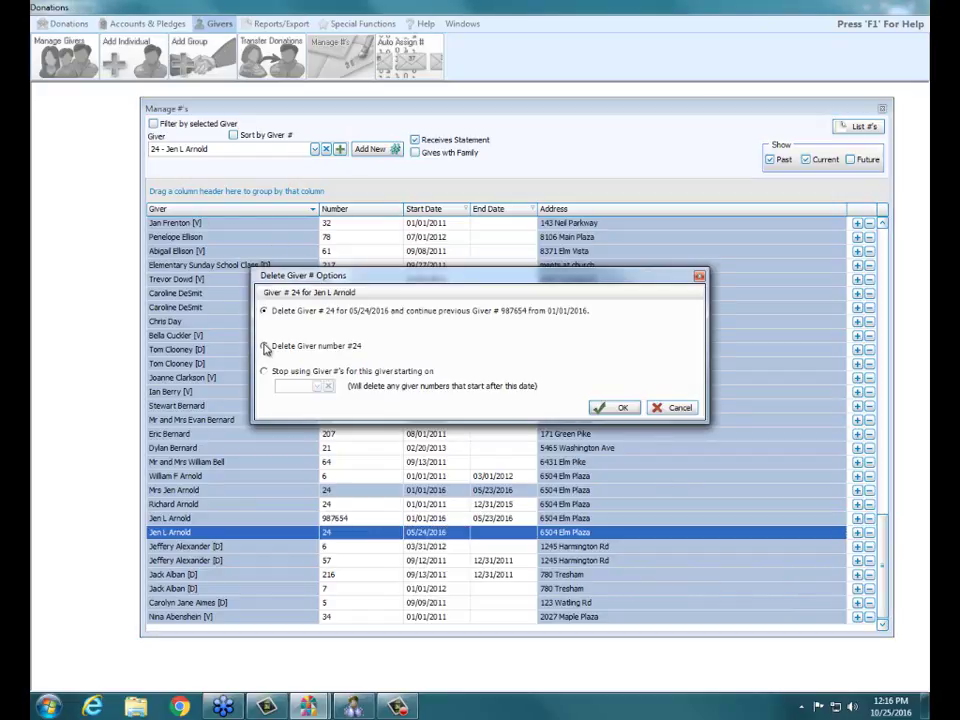
pyautogui.click(265, 346)
pyautogui.click(620, 408)
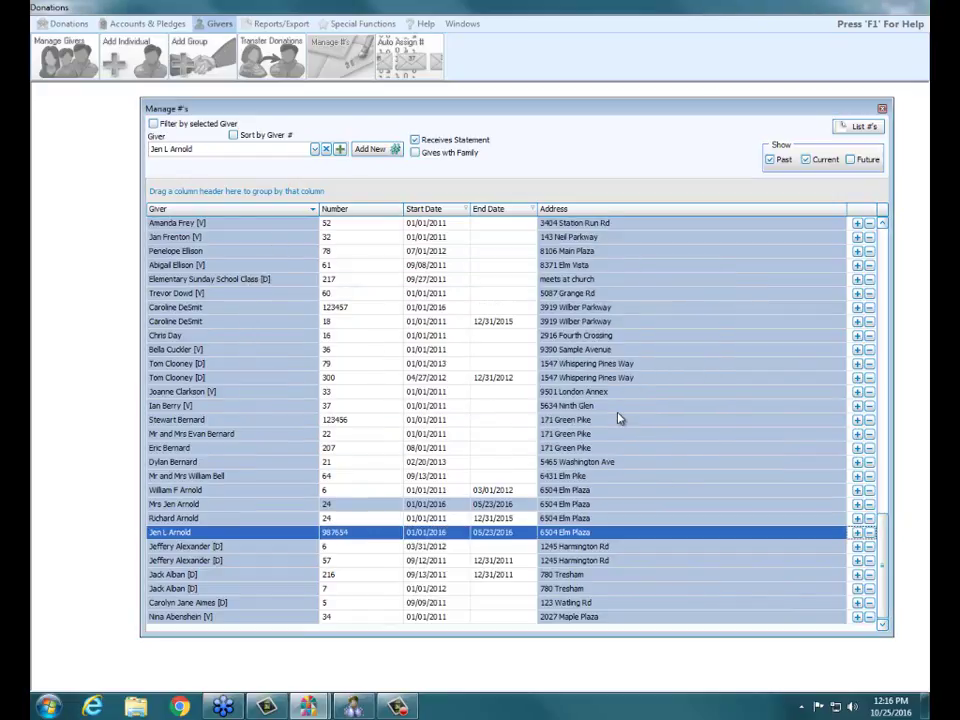
pyautogui.click(527, 533)
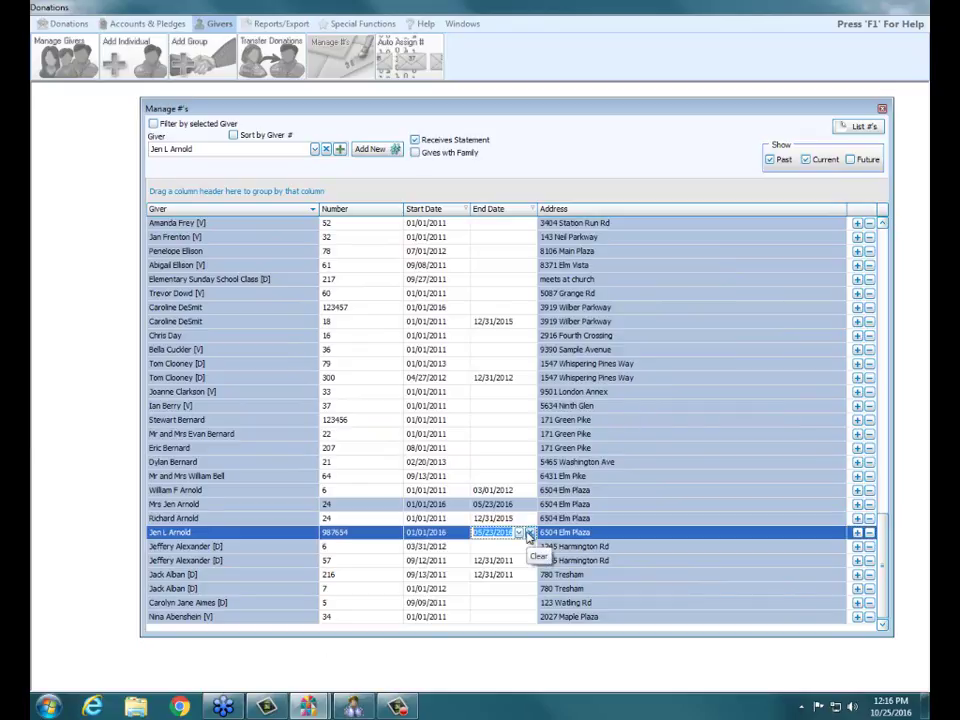
pyautogui.click(528, 534)
# - Reselect the updated giver, then select a giver whose number should be retired
pyautogui.click(362, 419)
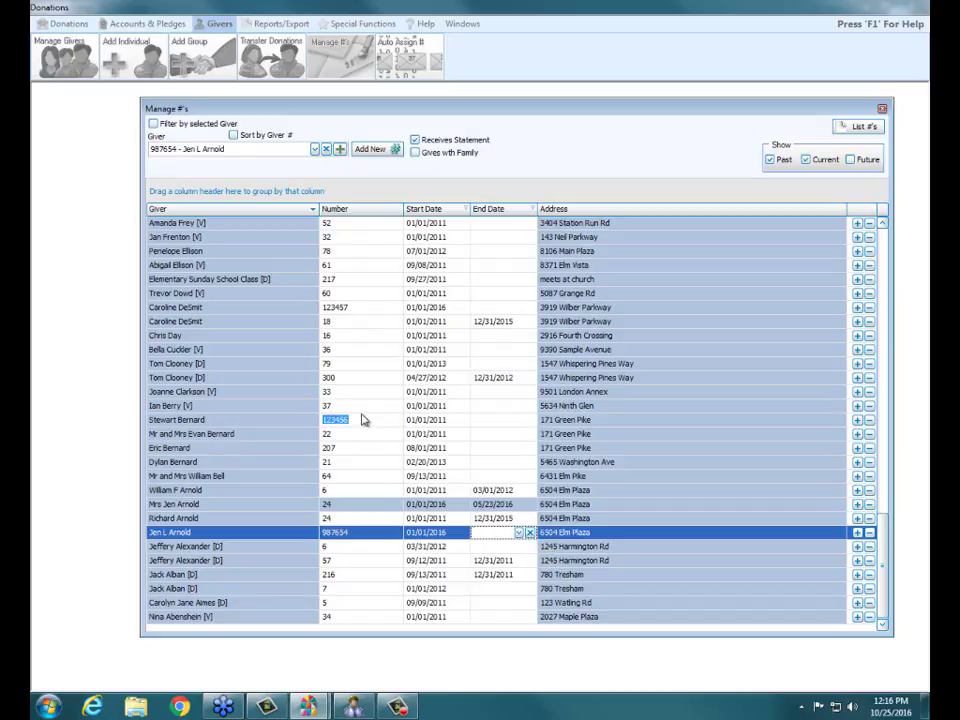
pyautogui.click(192, 536)
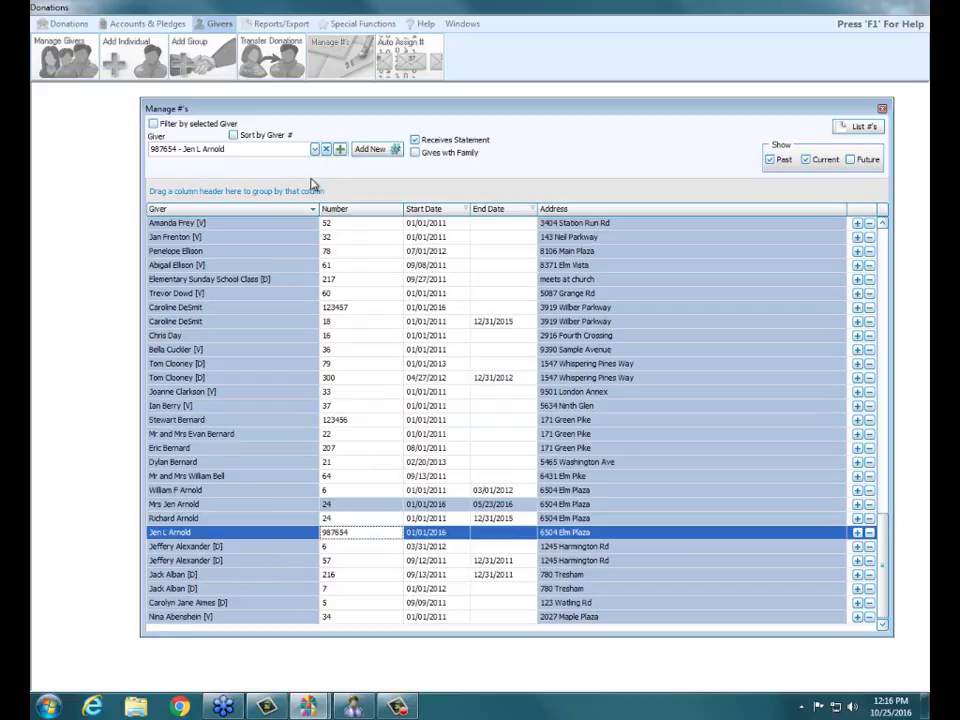
pyautogui.click(302, 239)
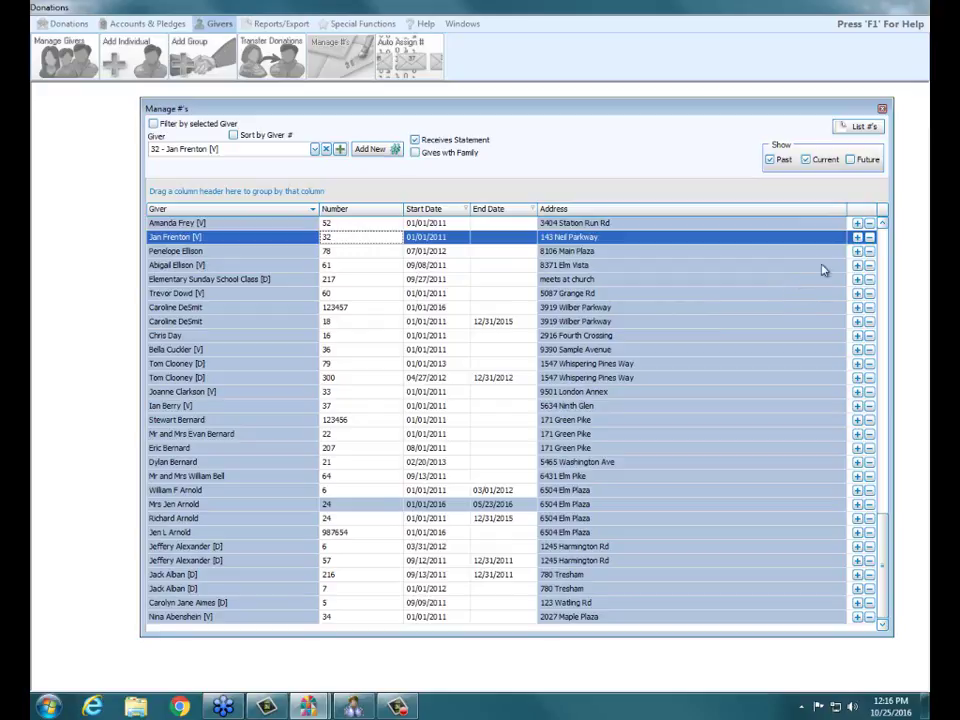
# - Stop using the giver's number 32 after Dec 31, 2015
pyautogui.click(869, 238)
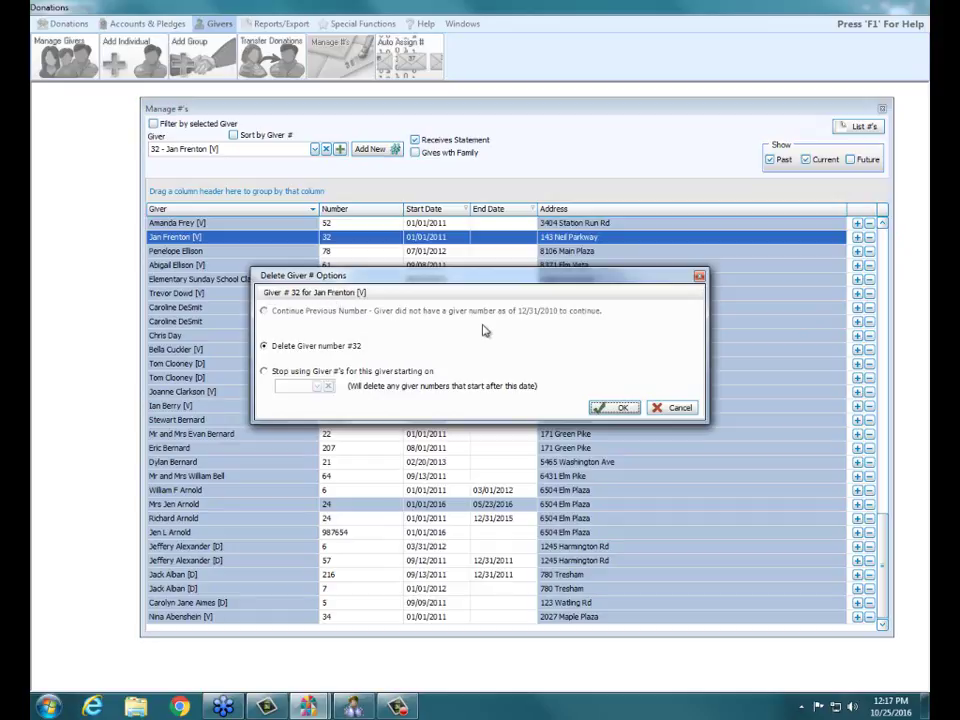
pyautogui.click(266, 373)
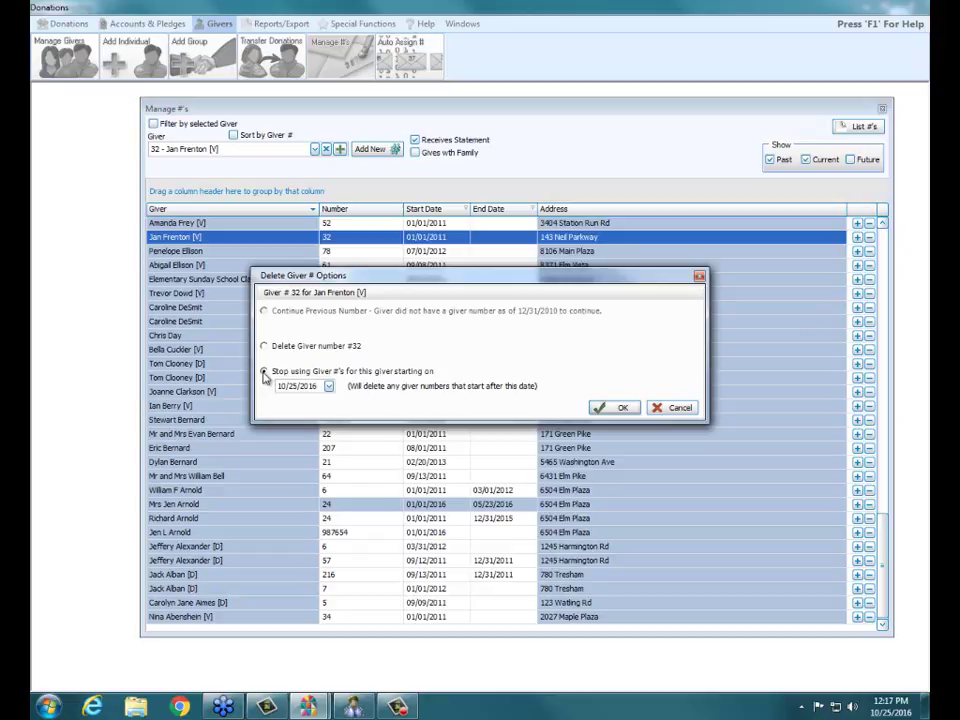
pyautogui.click(329, 389)
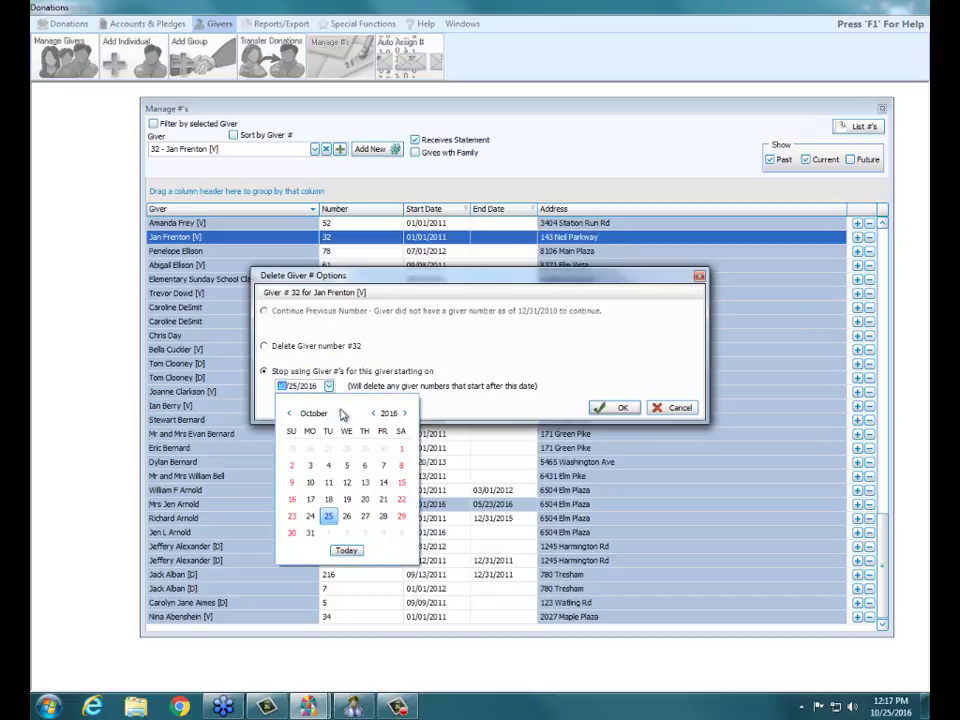
pyautogui.click(289, 414)
pyautogui.click(289, 414)
pyautogui.click(289, 414)
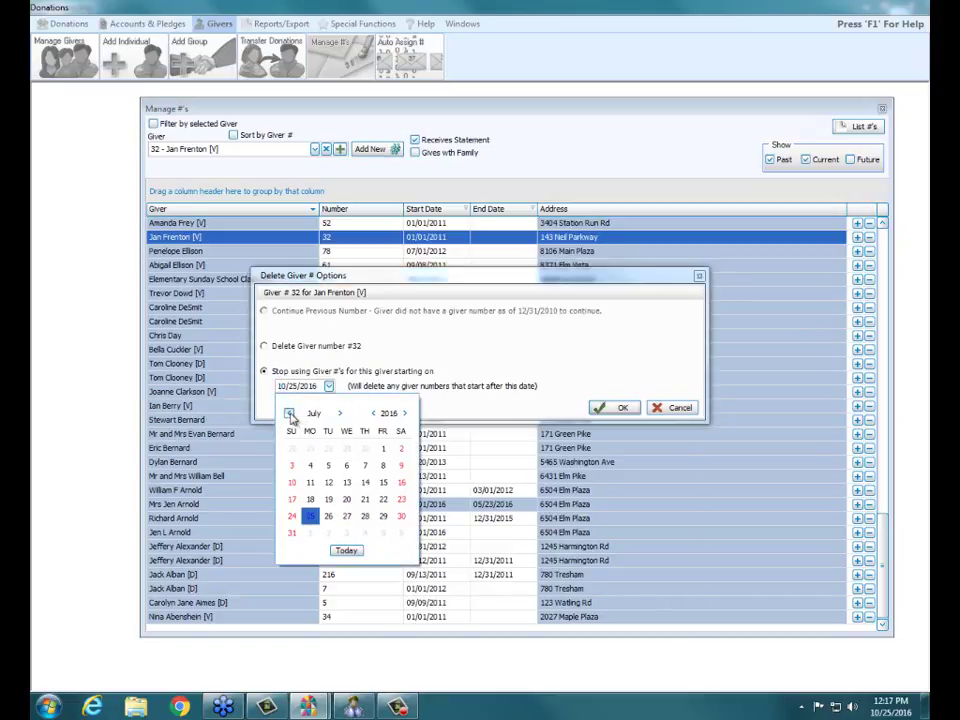
pyautogui.click(289, 414)
pyautogui.click(289, 414)
pyautogui.click(289, 414)
pyautogui.click(289, 414)
pyautogui.click(289, 414)
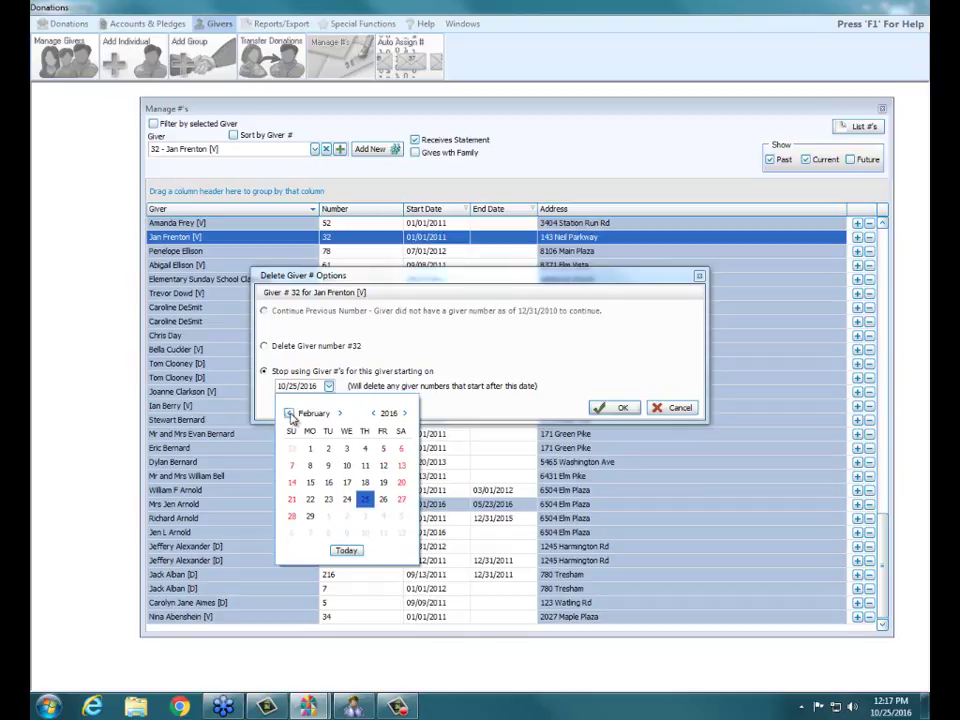
pyautogui.click(289, 414)
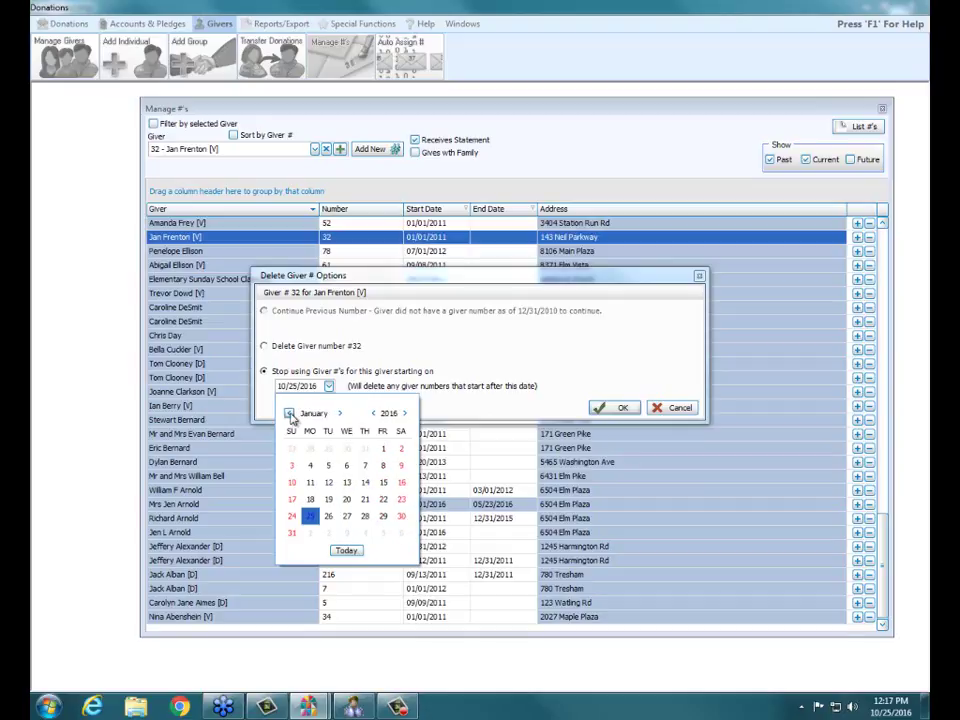
pyautogui.click(364, 448)
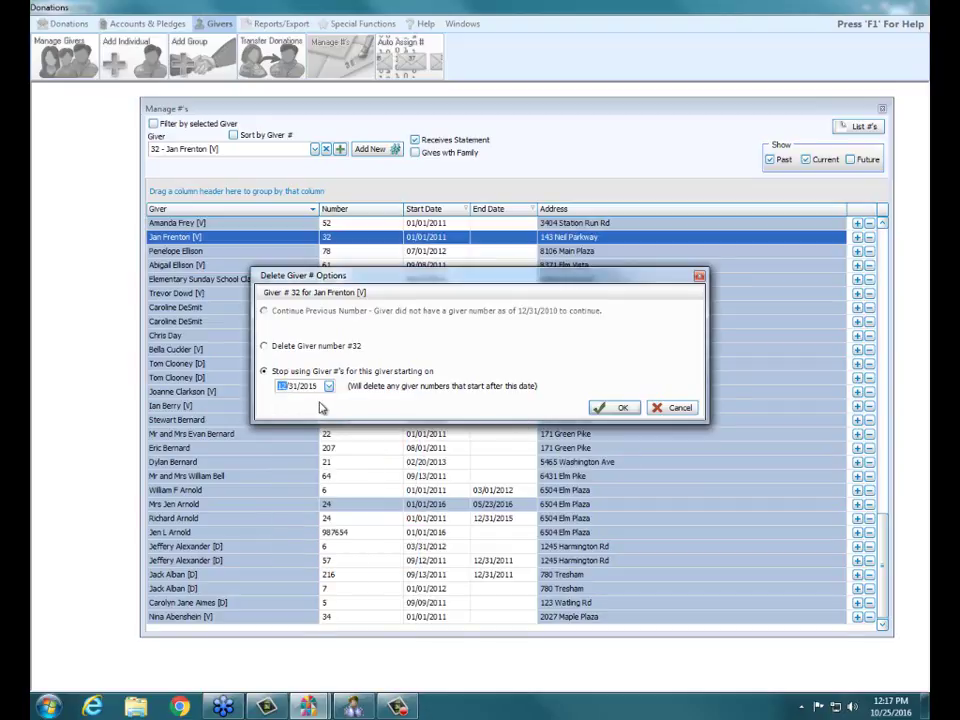
pyautogui.click(628, 411)
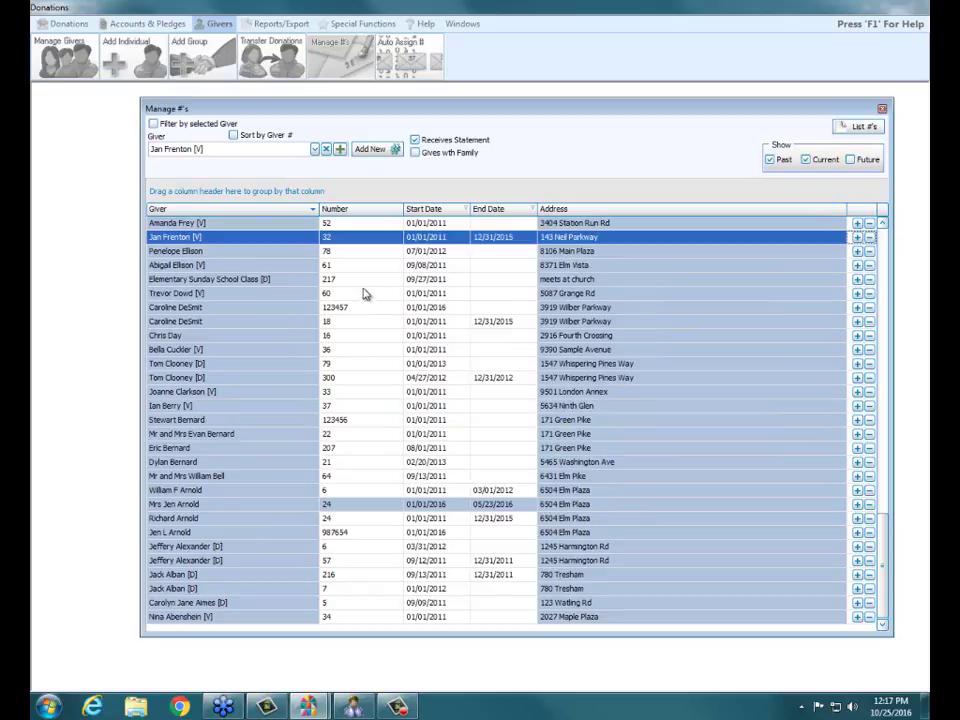
pyautogui.click(354, 253)
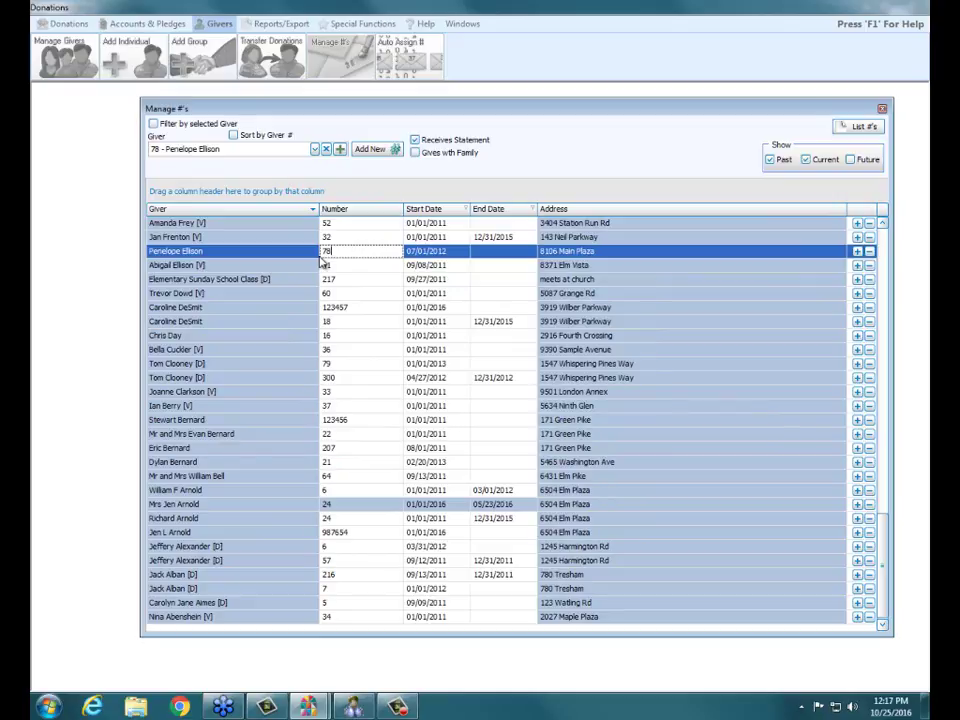
# - Assign giver number 32 to another giver, starting today, 10/25/2016
pyautogui.click(315, 150)
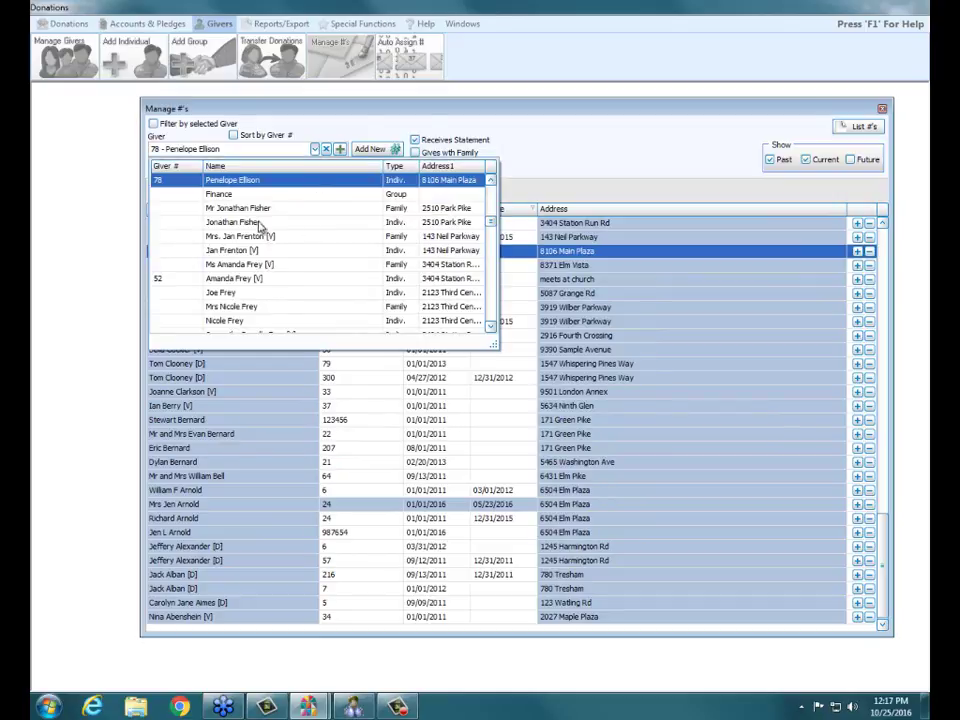
pyautogui.scroll(-4, 376, 252)
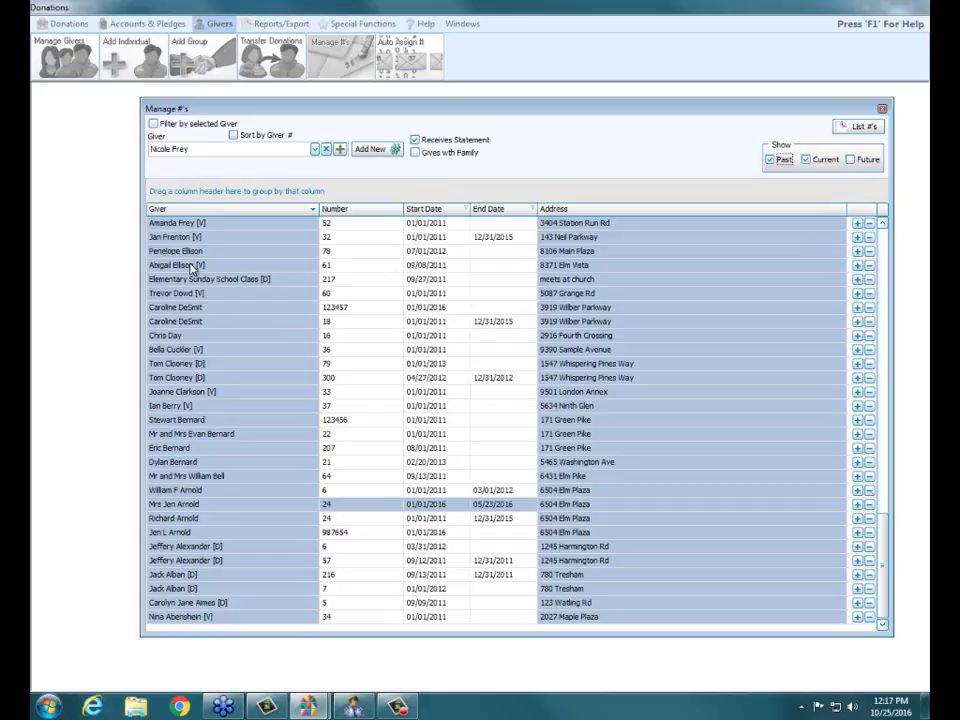
pyautogui.click(385, 152)
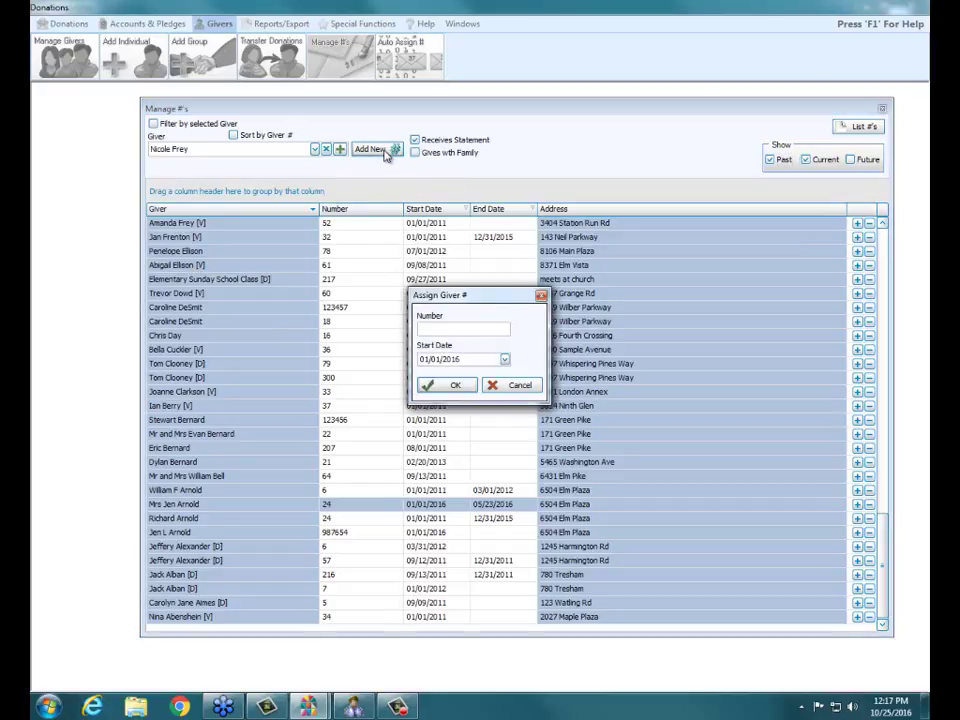
pyautogui.write('32')
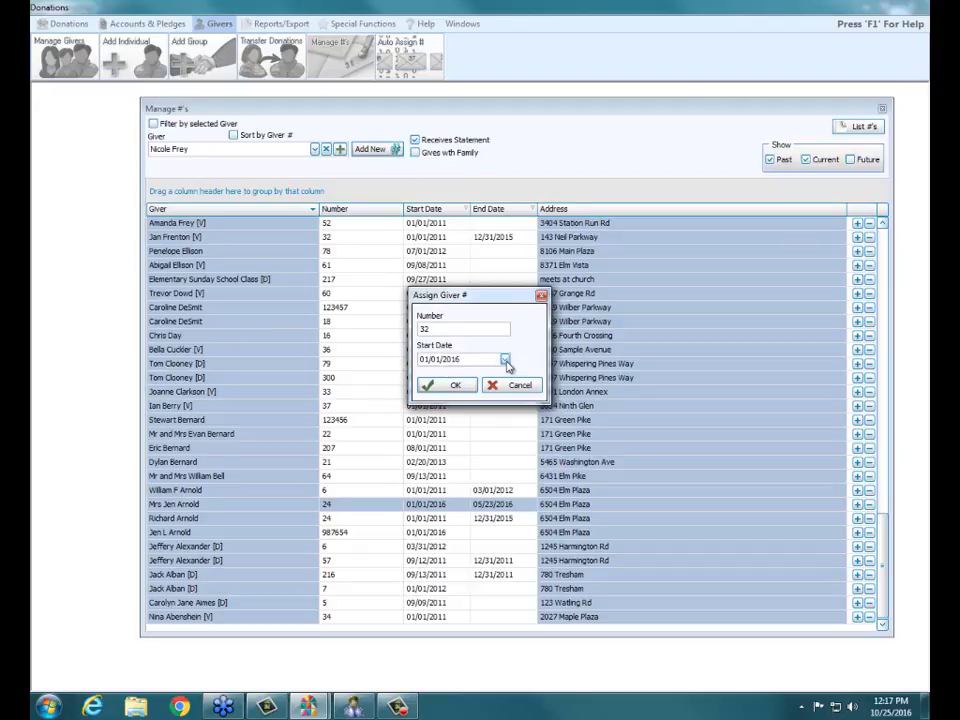
pyautogui.click(506, 361)
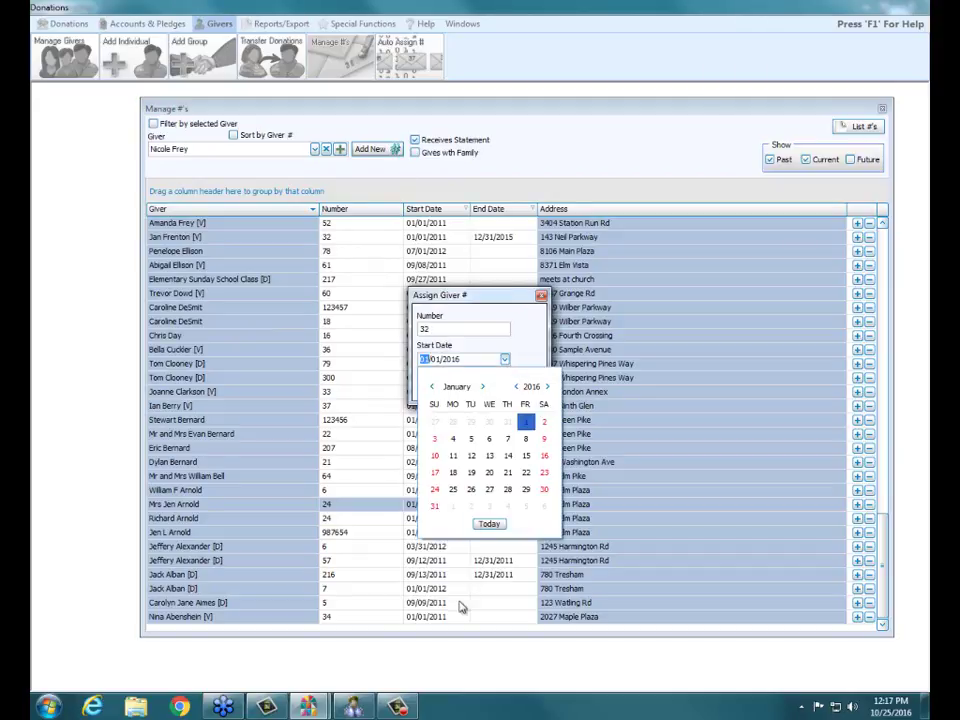
pyautogui.click(489, 524)
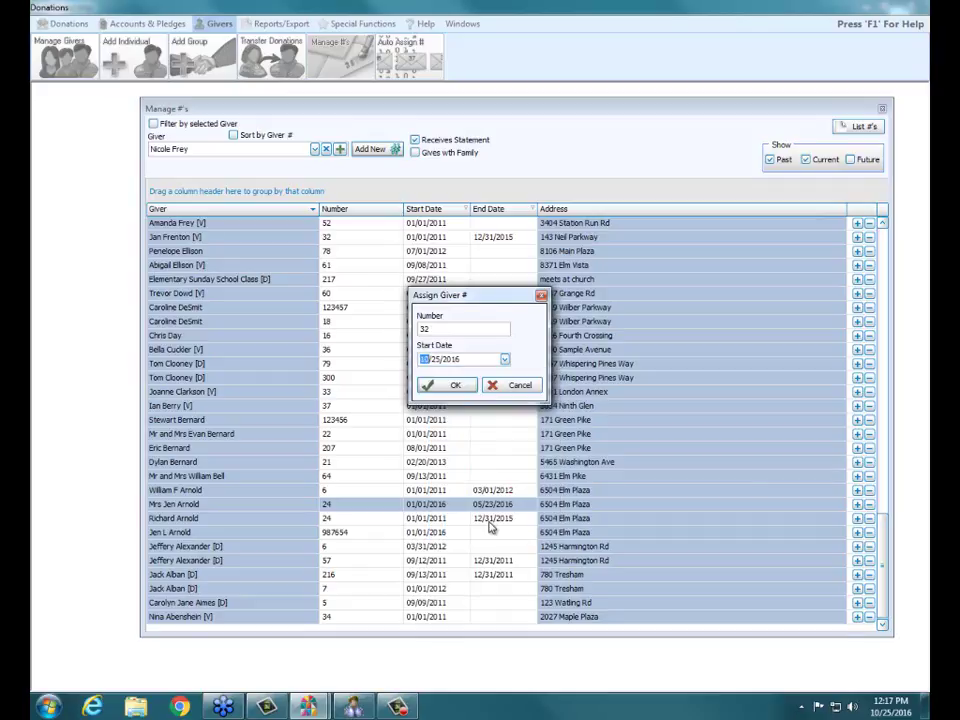
pyautogui.click(449, 386)
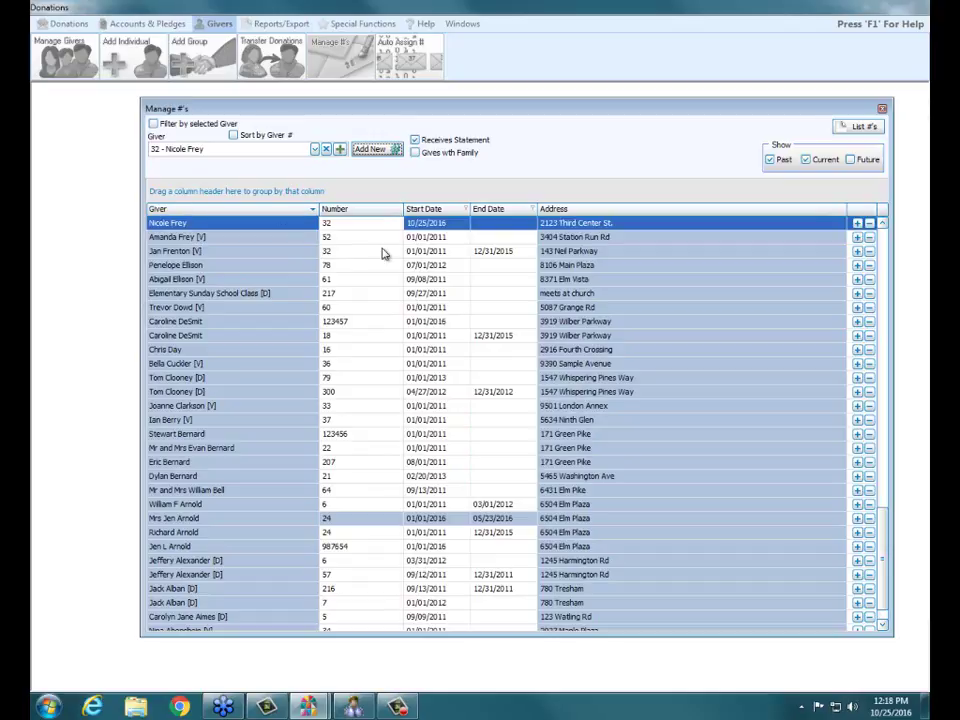
# - Sort the list by Number, compare both number-32 entries, and close the manager
pyautogui.click(354, 210)
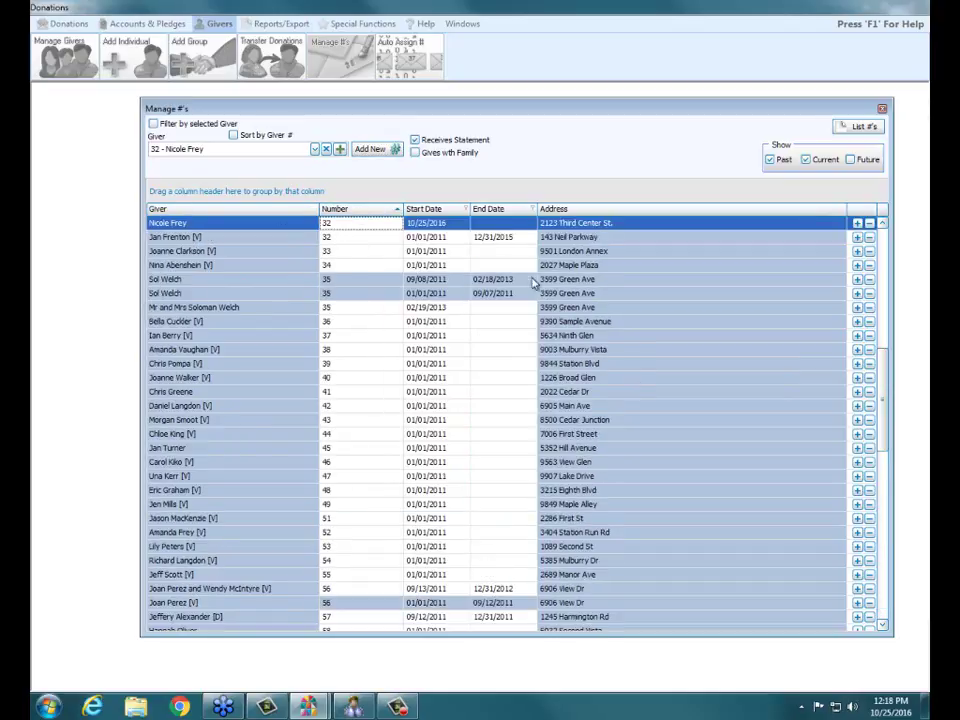
pyautogui.click(225, 240)
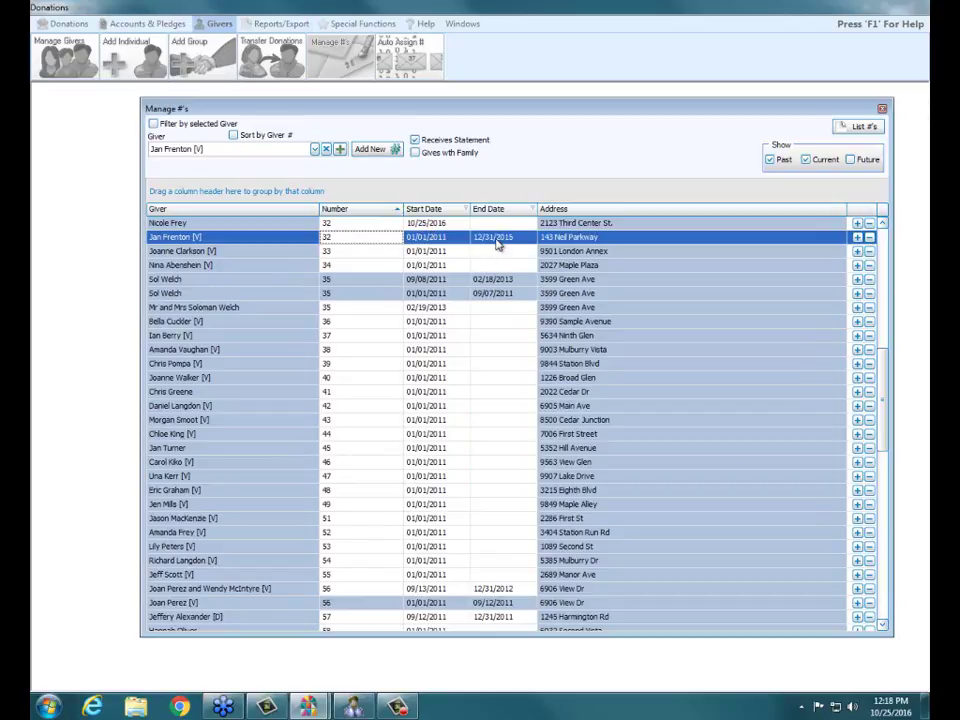
pyautogui.press('Up')
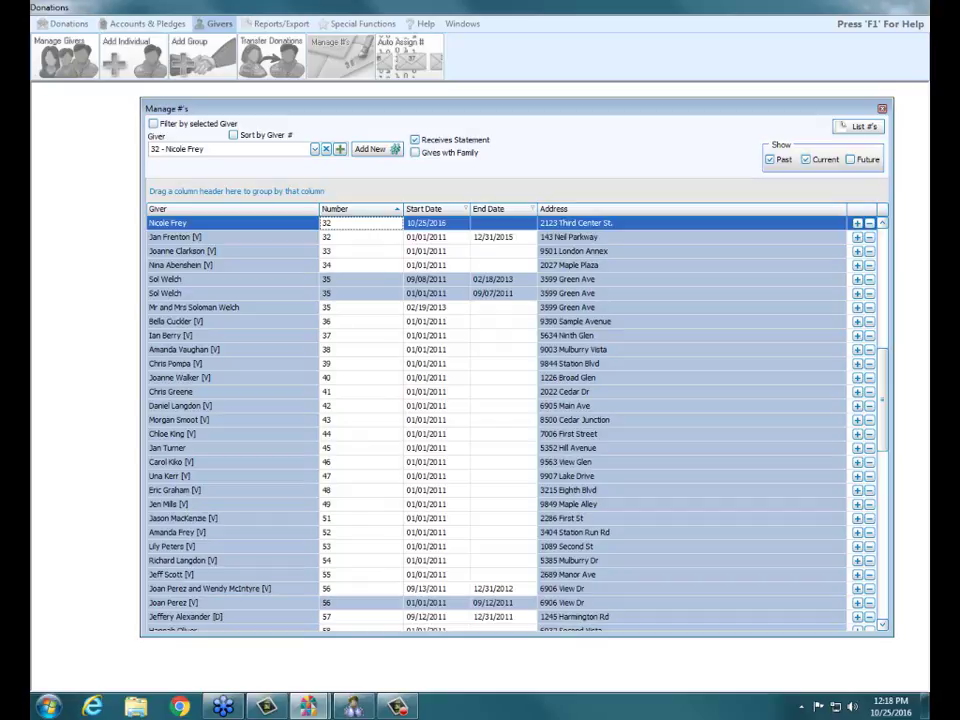
pyautogui.click(881, 108)
pyautogui.click(66, 21)
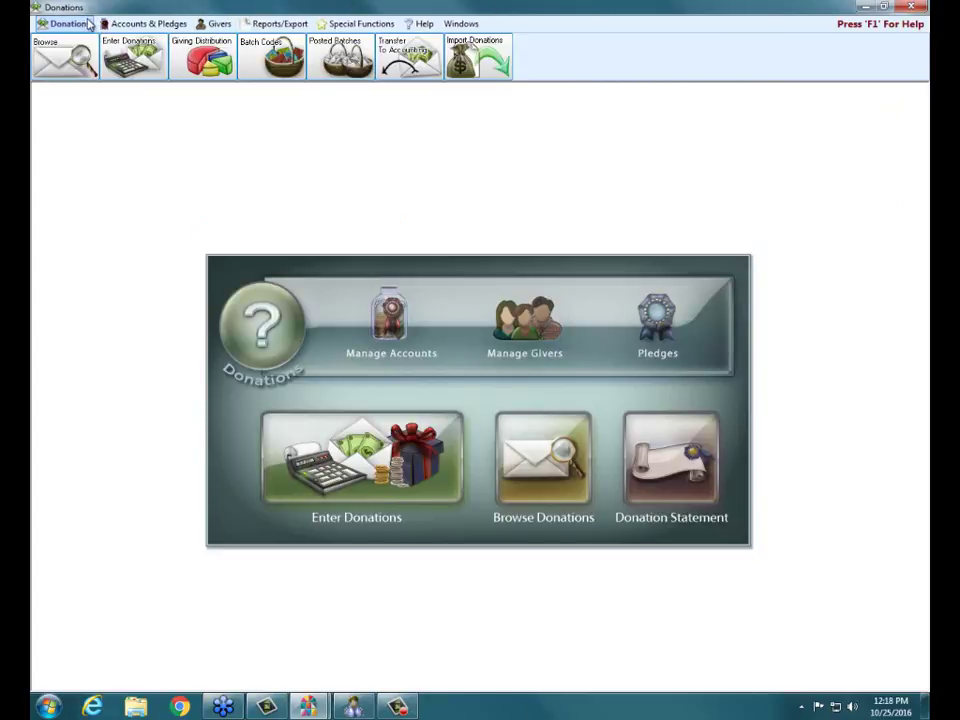
pyautogui.click(341, 24)
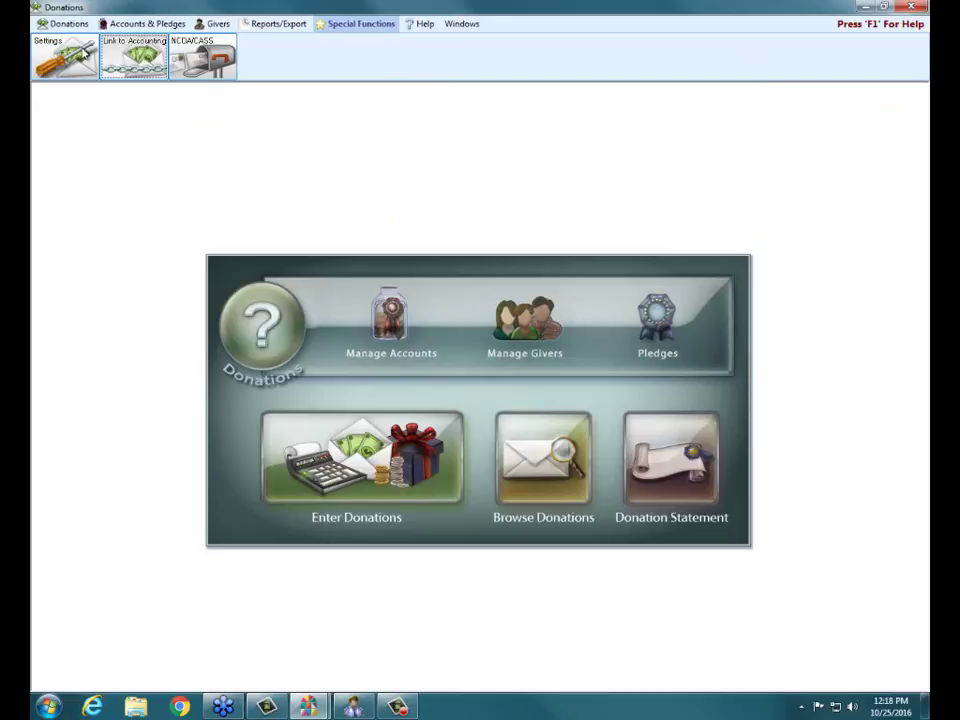
pyautogui.click(133, 57)
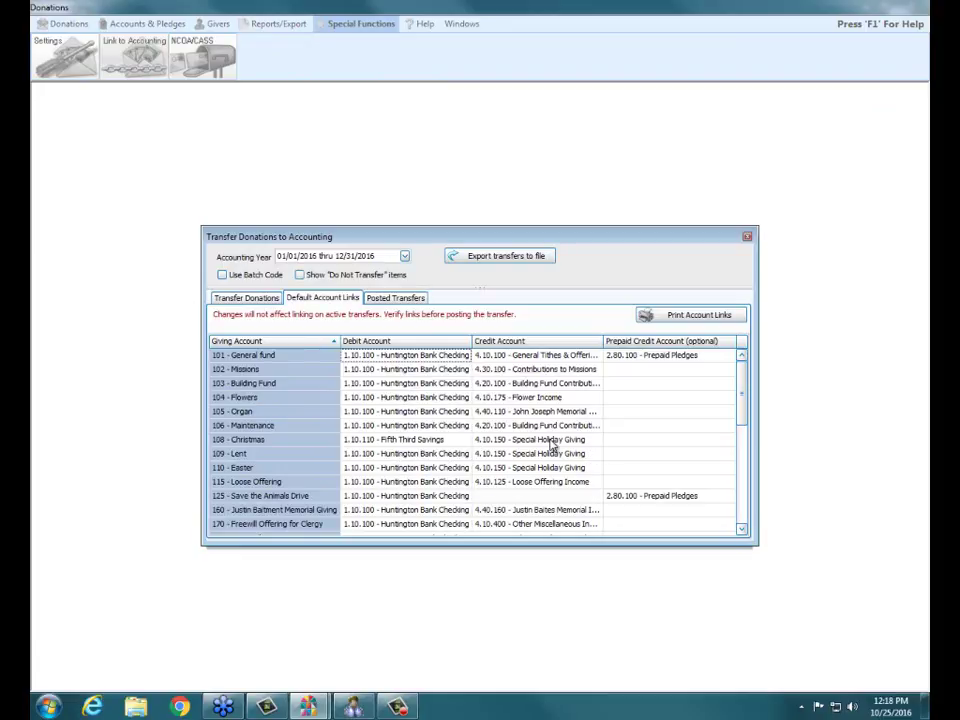
pyautogui.click(296, 443)
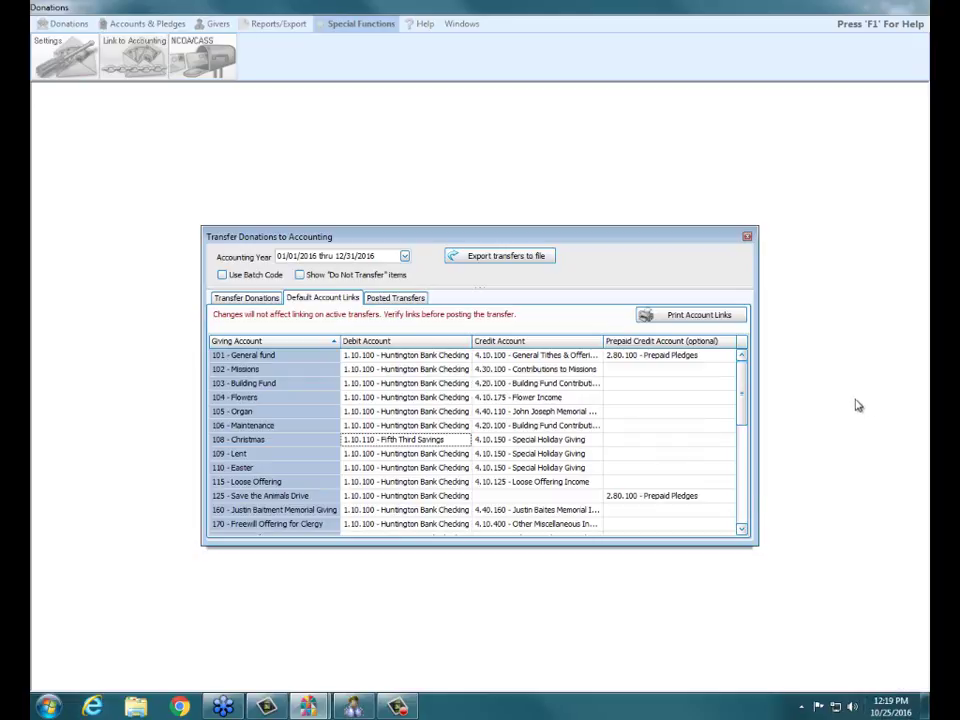
pyautogui.click(748, 237)
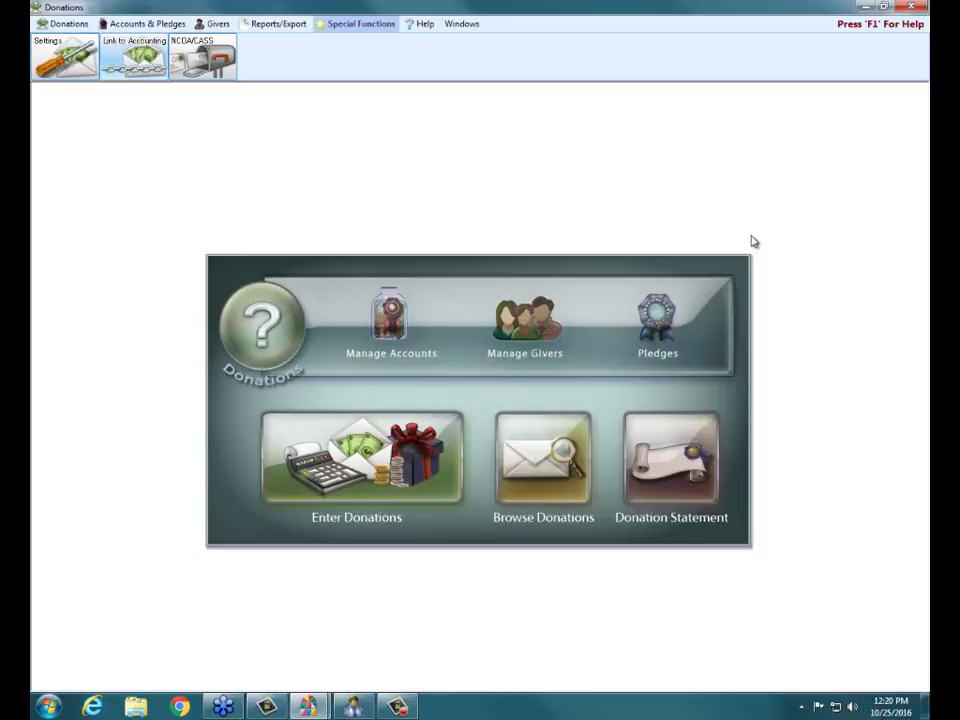
# - Run Auto Assign #'s with start date 01/01/2017, including all givers who have numbers
pyautogui.click(212, 24)
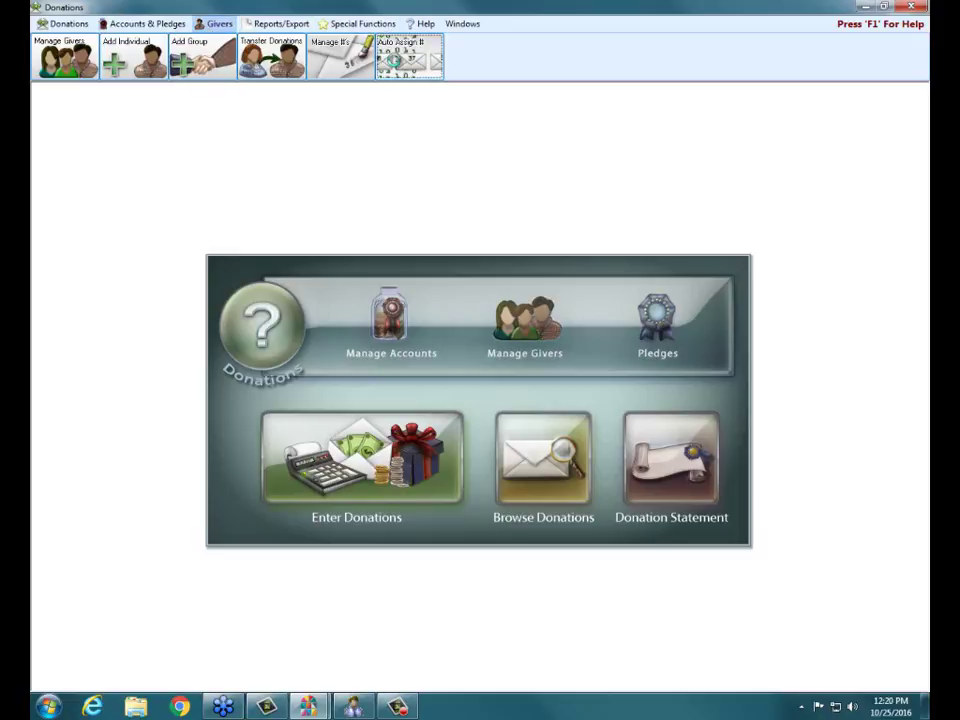
pyautogui.click(336, 55)
pyautogui.click(588, 405)
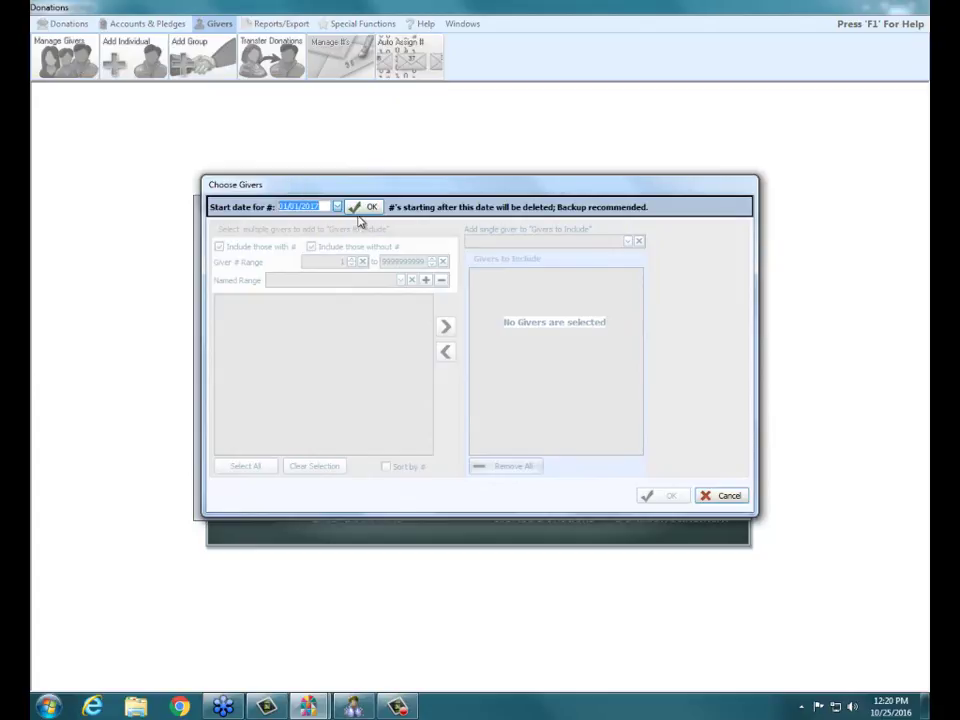
pyautogui.click(360, 209)
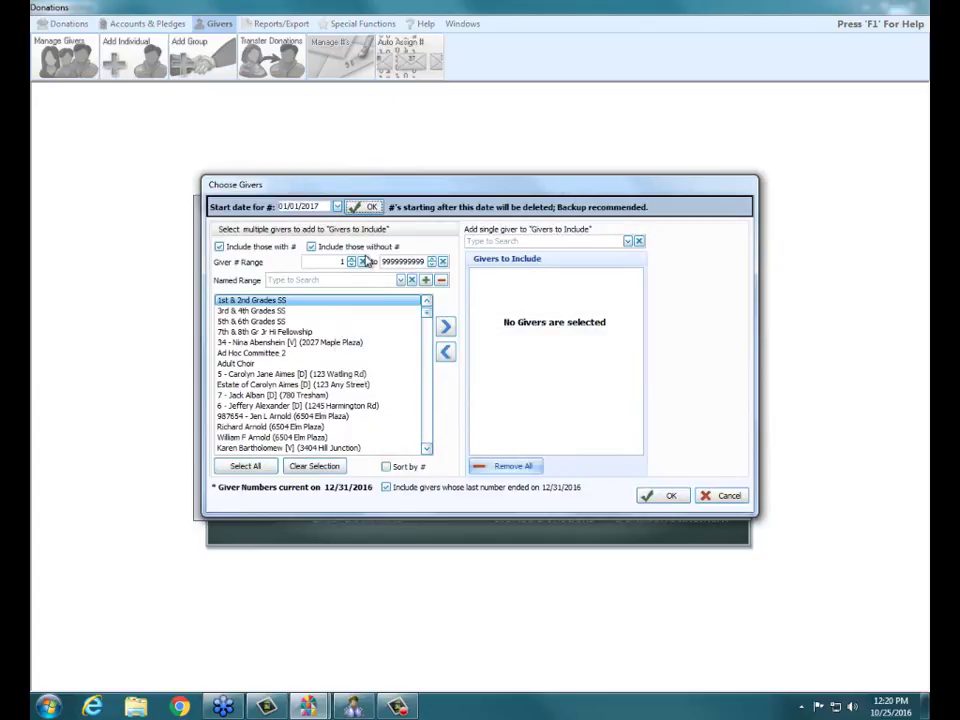
pyautogui.click(313, 247)
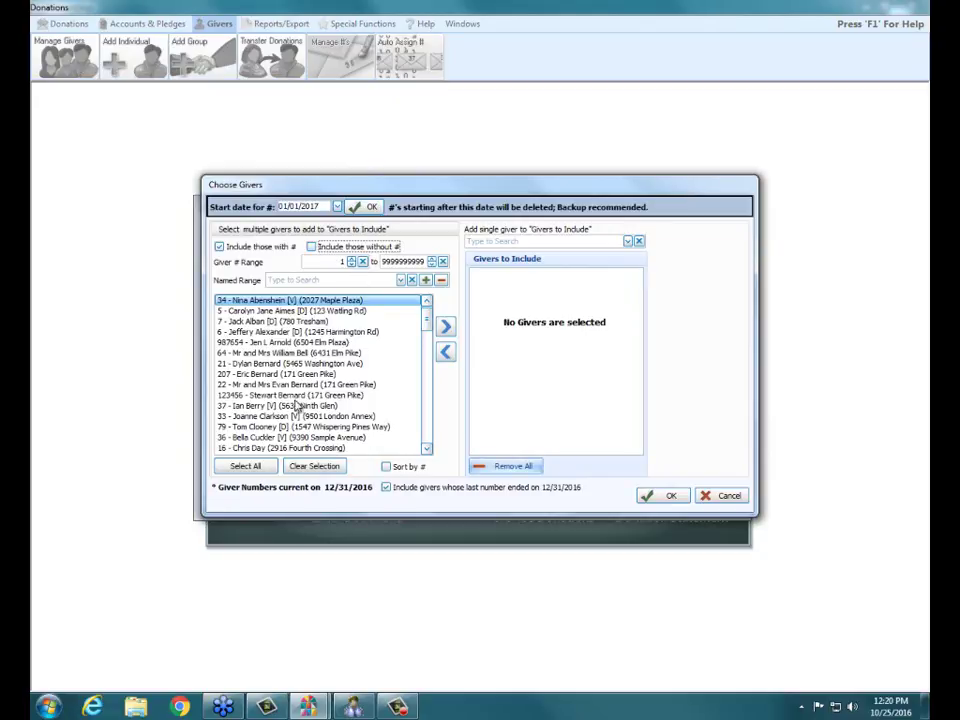
pyautogui.click(260, 468)
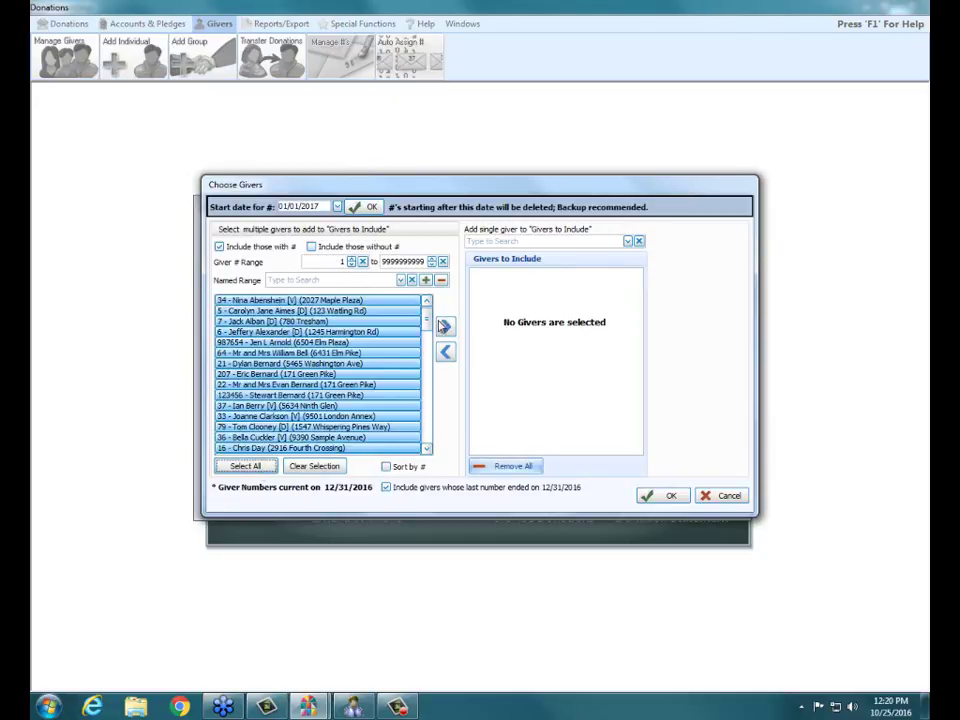
pyautogui.click(445, 327)
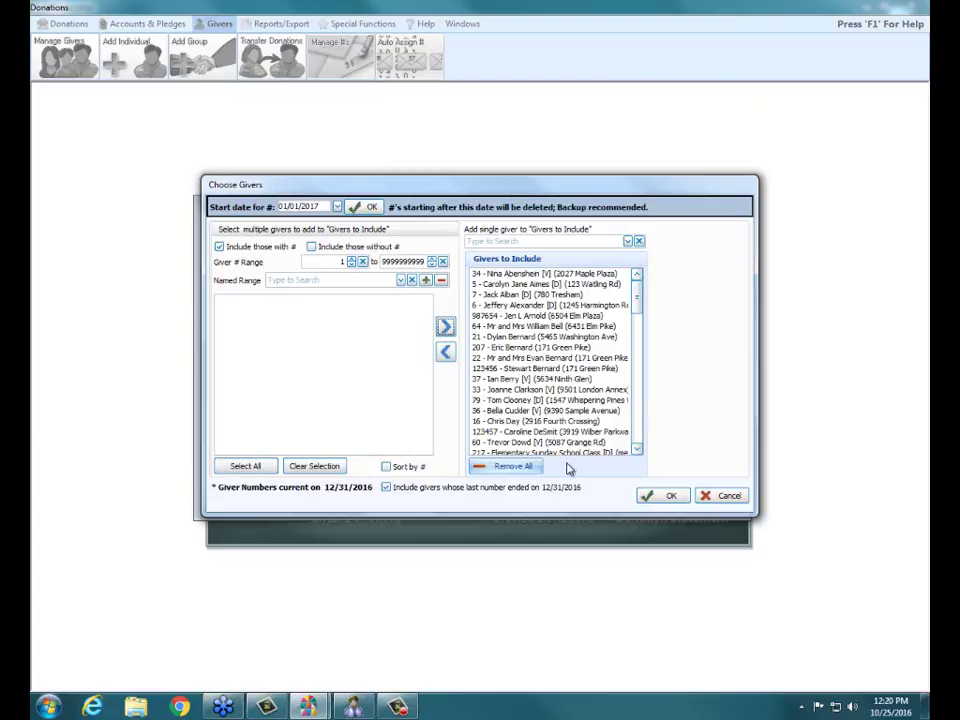
pyautogui.click(683, 500)
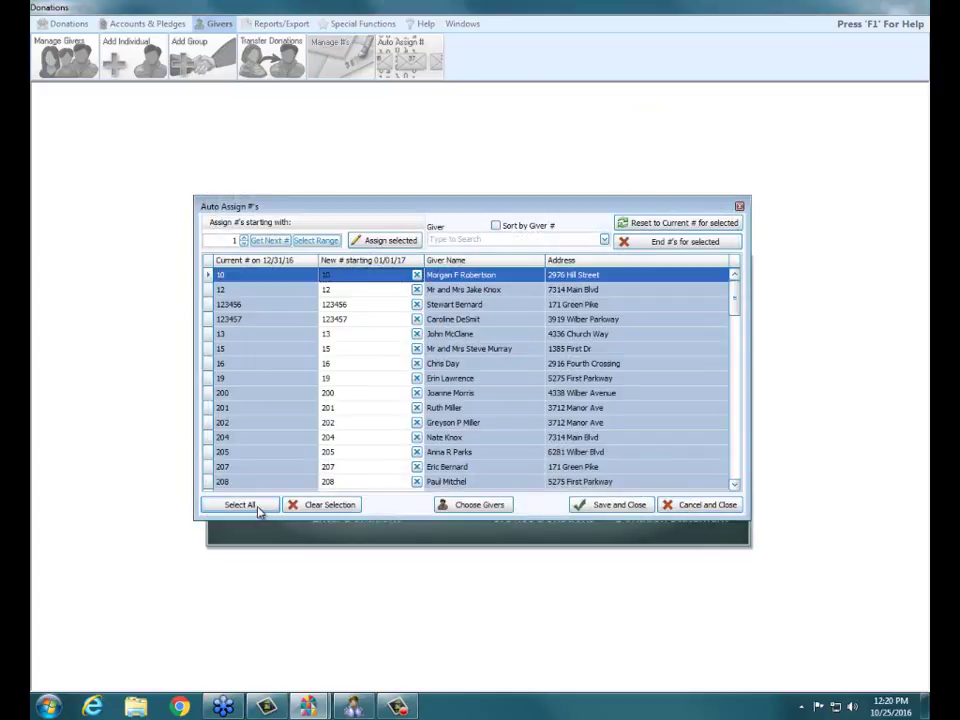
# - End every selected giver's current number instead of assigning new ones, and save
pyautogui.click(240, 505)
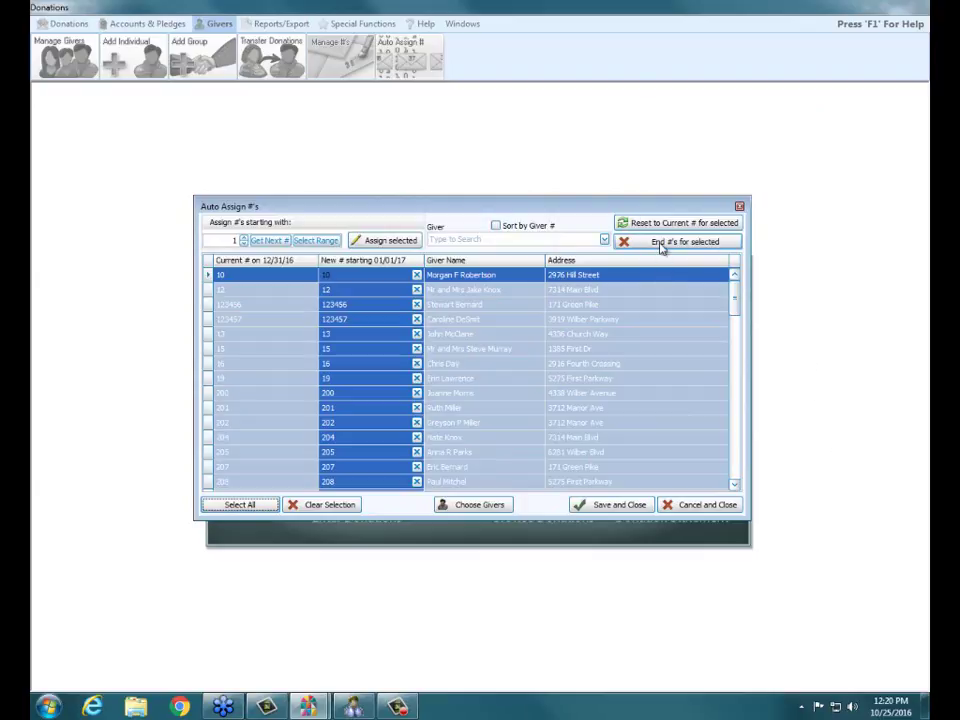
pyautogui.click(660, 246)
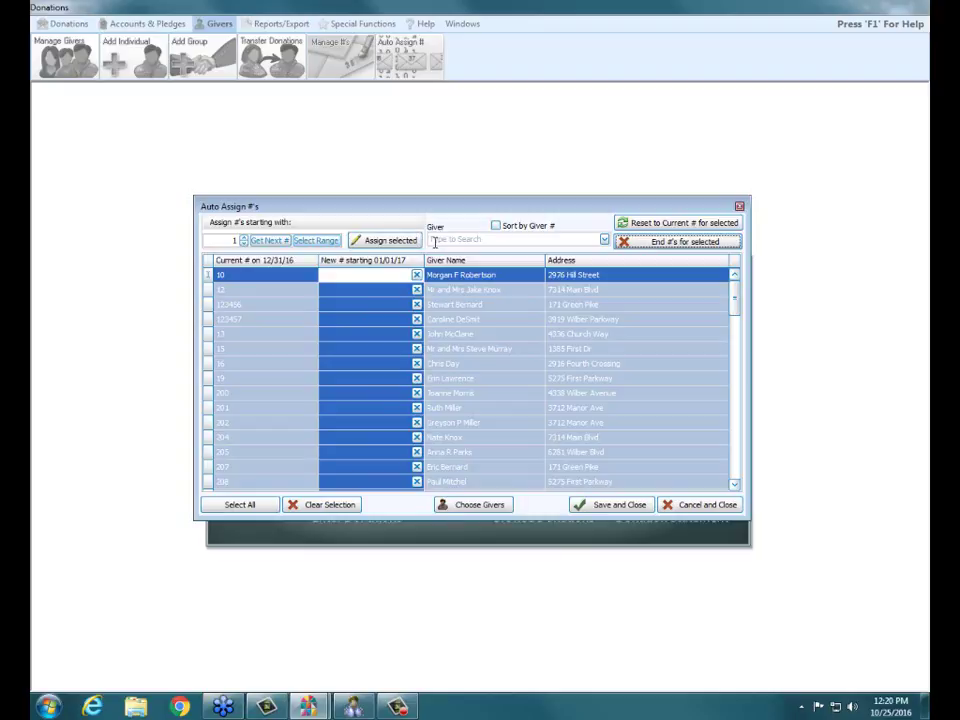
pyautogui.click(617, 506)
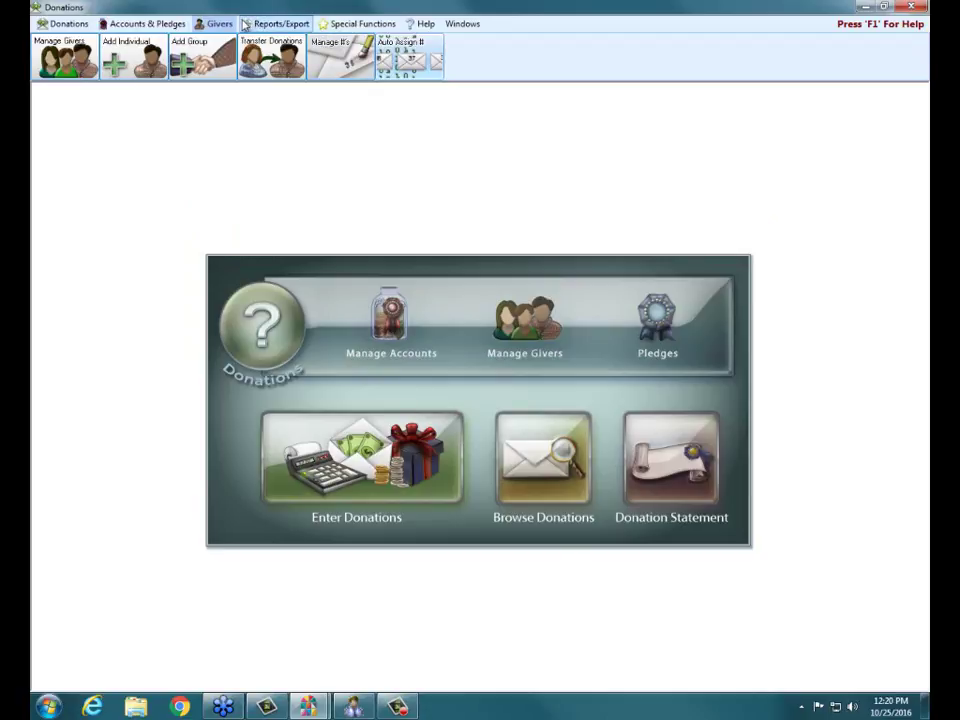
# - Reopen Manage #'s, toggle the Current and Future filters to check the numbers, and close it
pyautogui.click(340, 57)
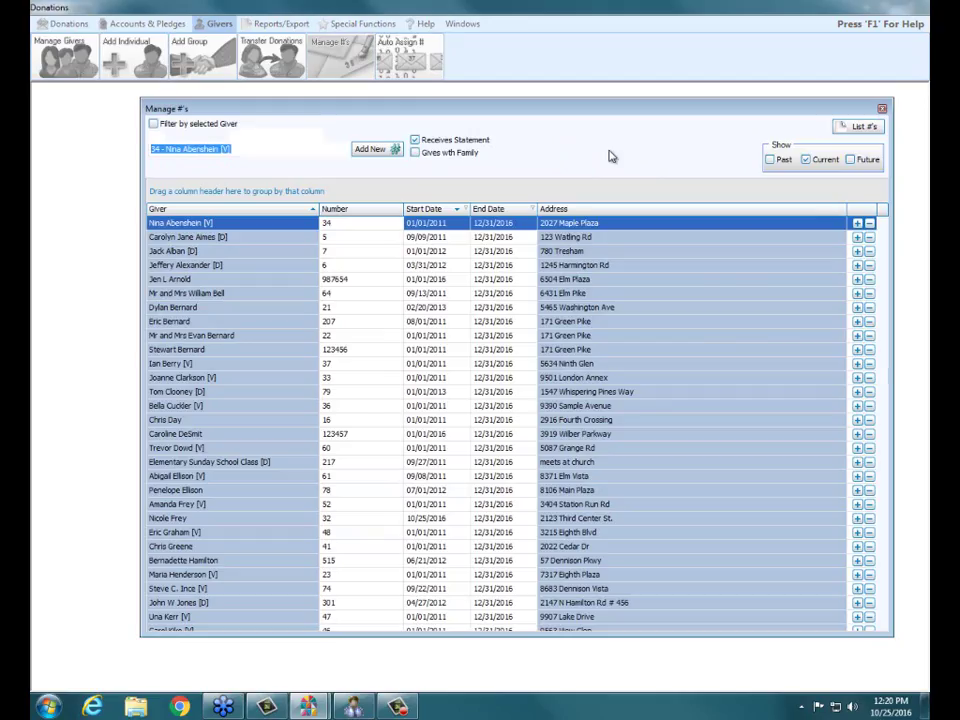
pyautogui.click(850, 160)
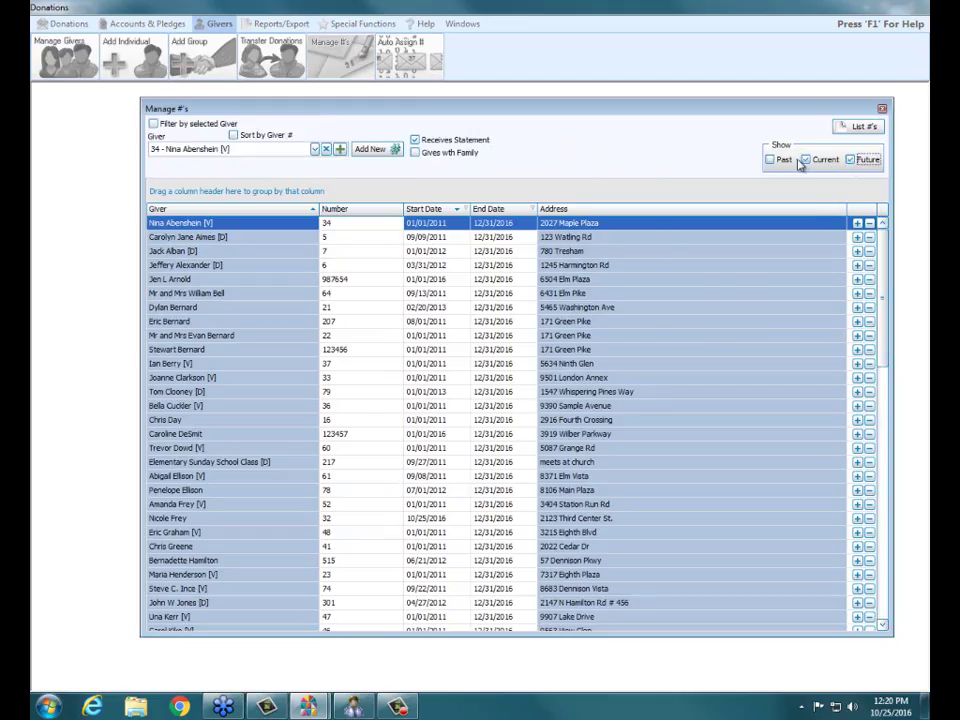
pyautogui.click(806, 160)
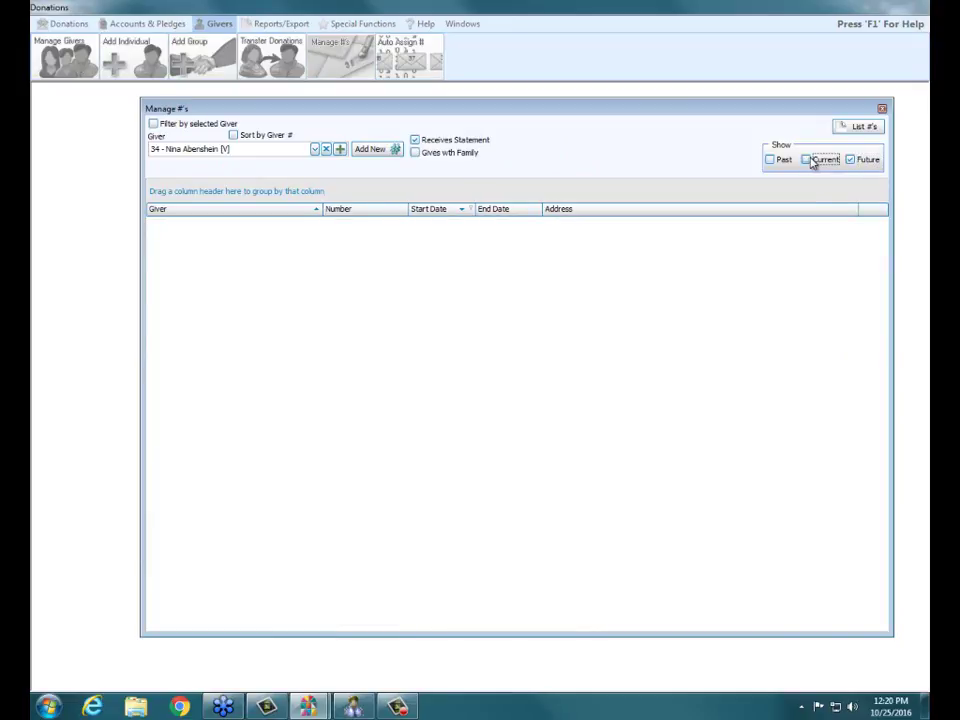
pyautogui.click(812, 161)
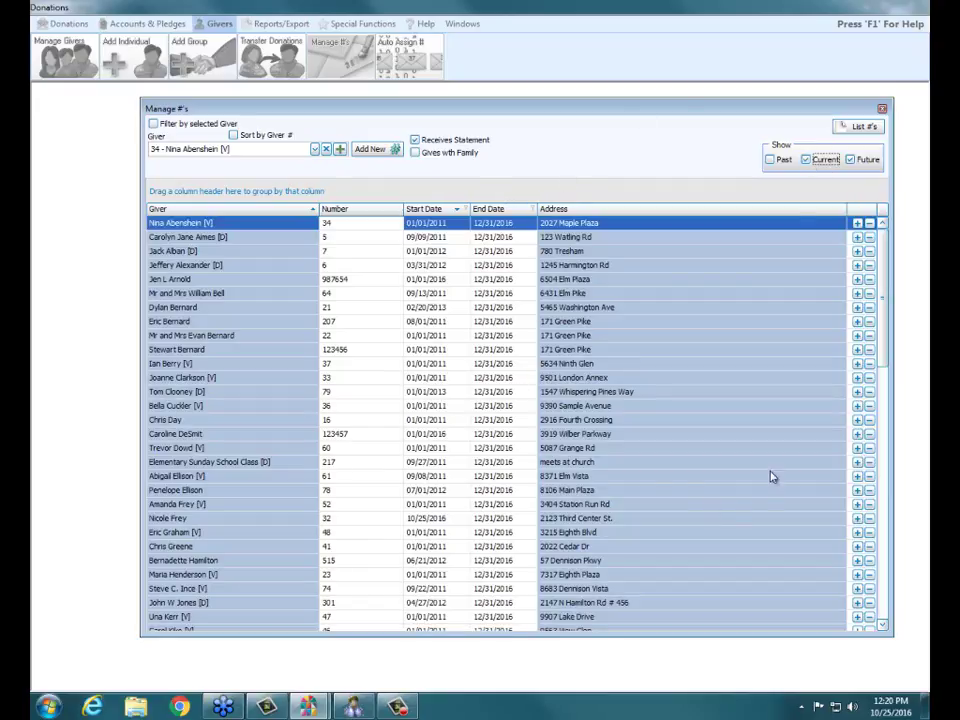
pyautogui.click(883, 110)
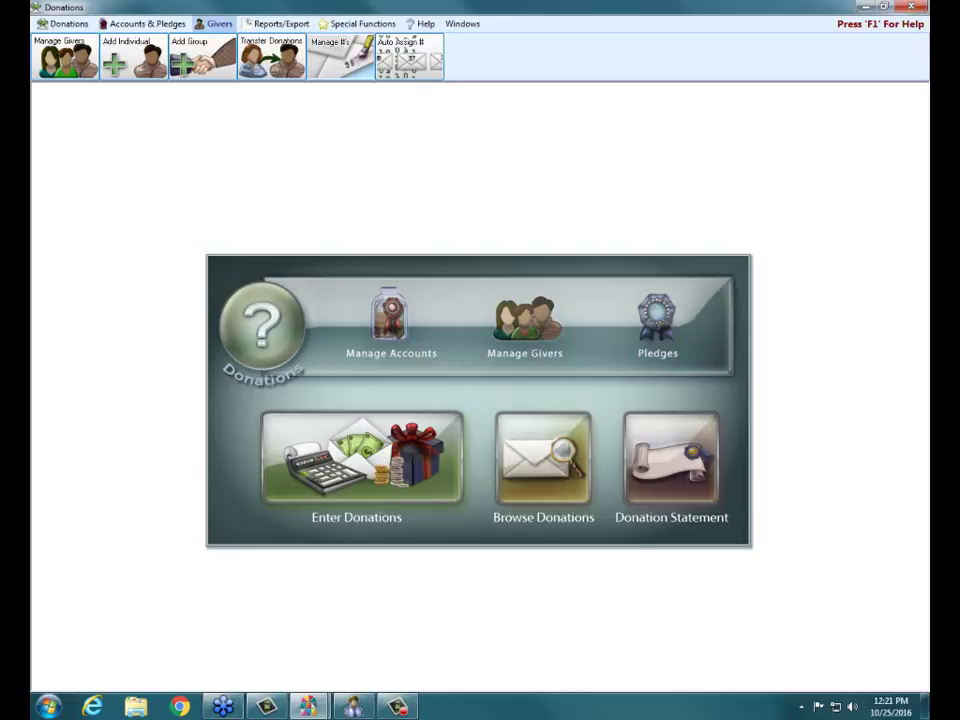
# - Open the Church Windows website in Internet Explorer and go to the Support Blog
pyautogui.moveTo(343, 713)
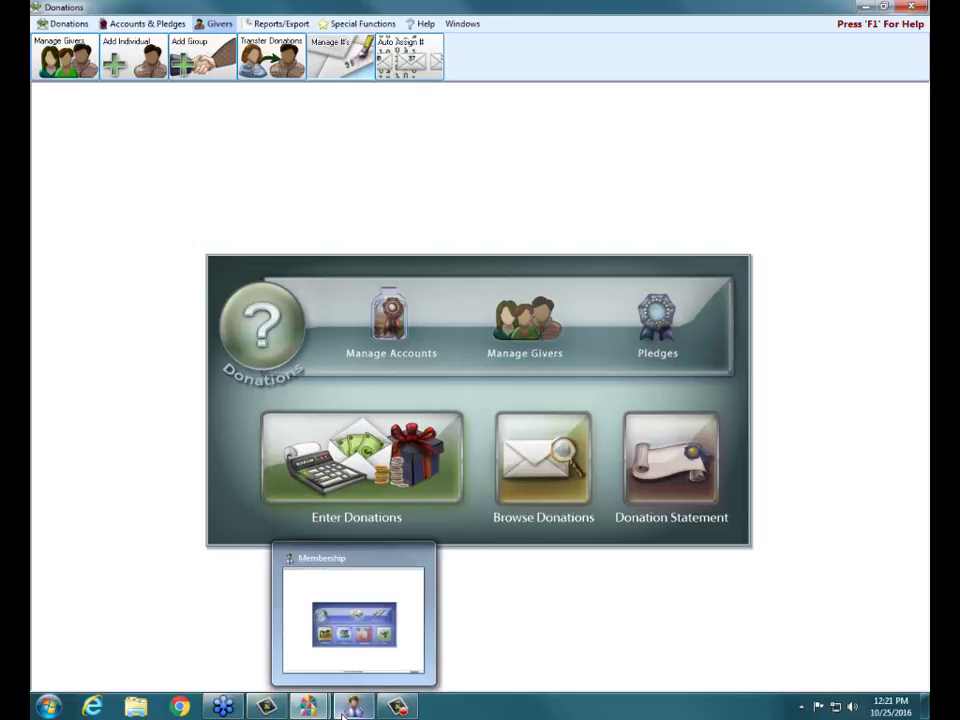
pyautogui.click(91, 706)
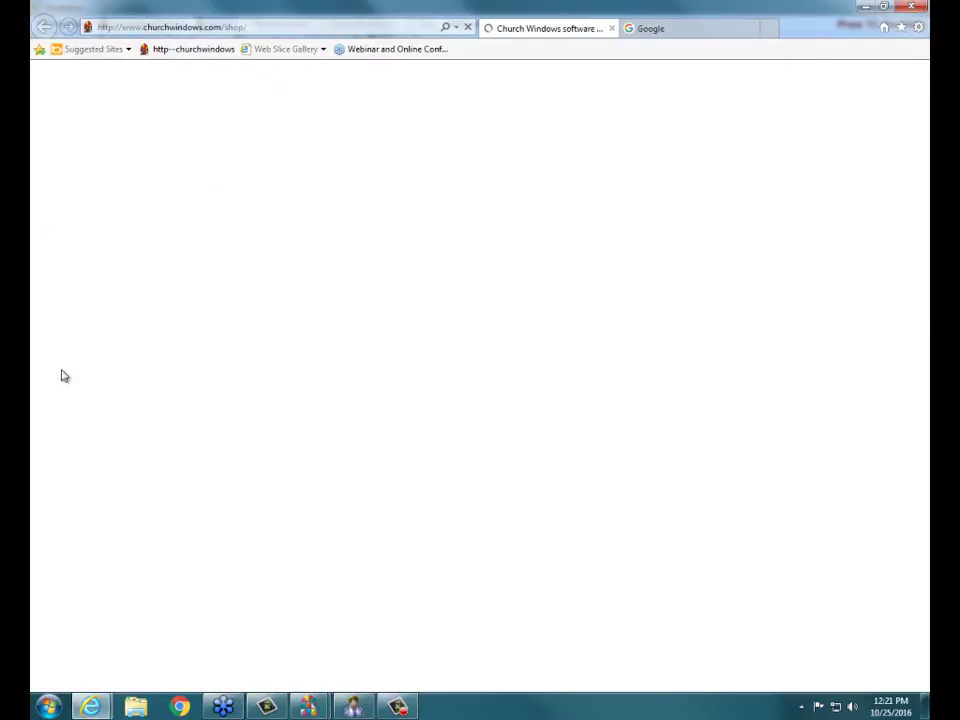
pyautogui.scroll(-5, 63, 337)
pyautogui.scroll(-1, 63, 337)
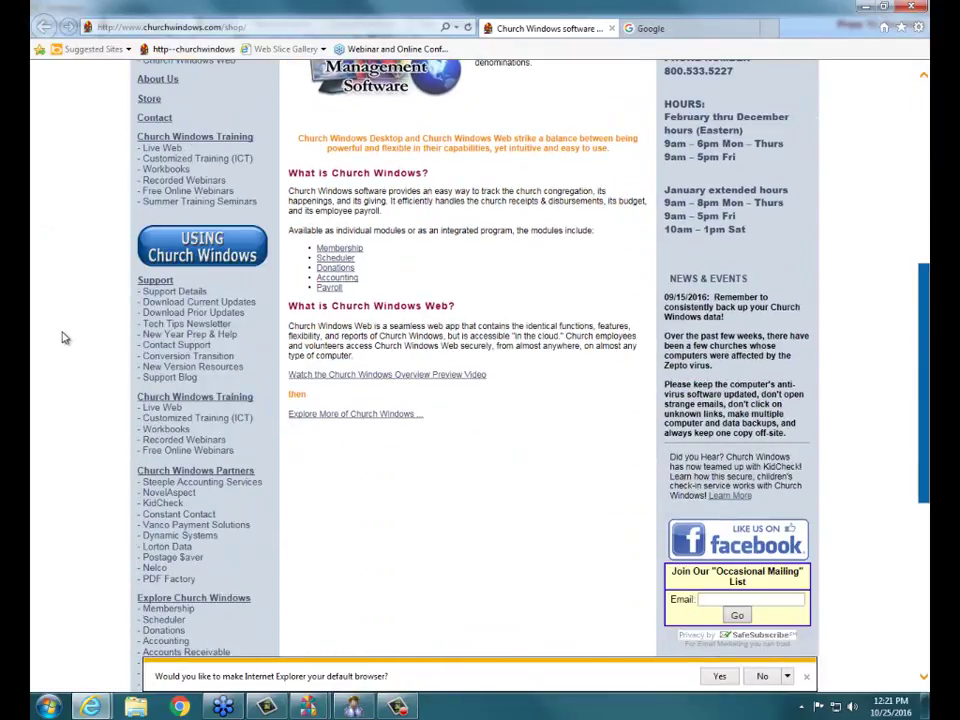
pyautogui.click(180, 379)
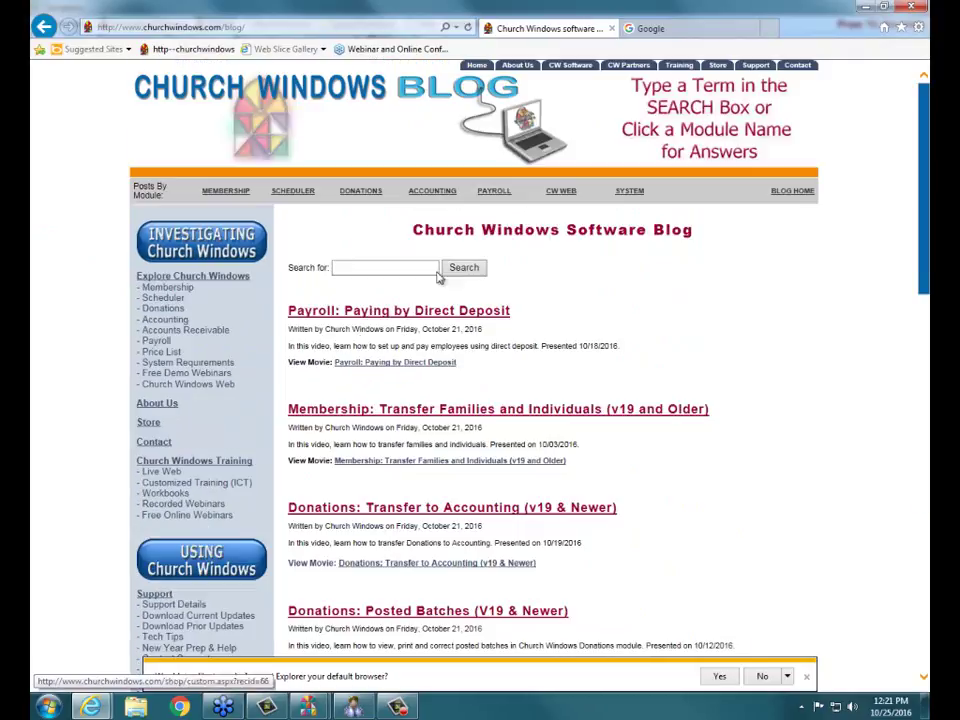
# - Search the blog for 'duplicate' and open the Handling Duplicate Givers post
pyautogui.click(365, 266)
pyautogui.write('duplicate')
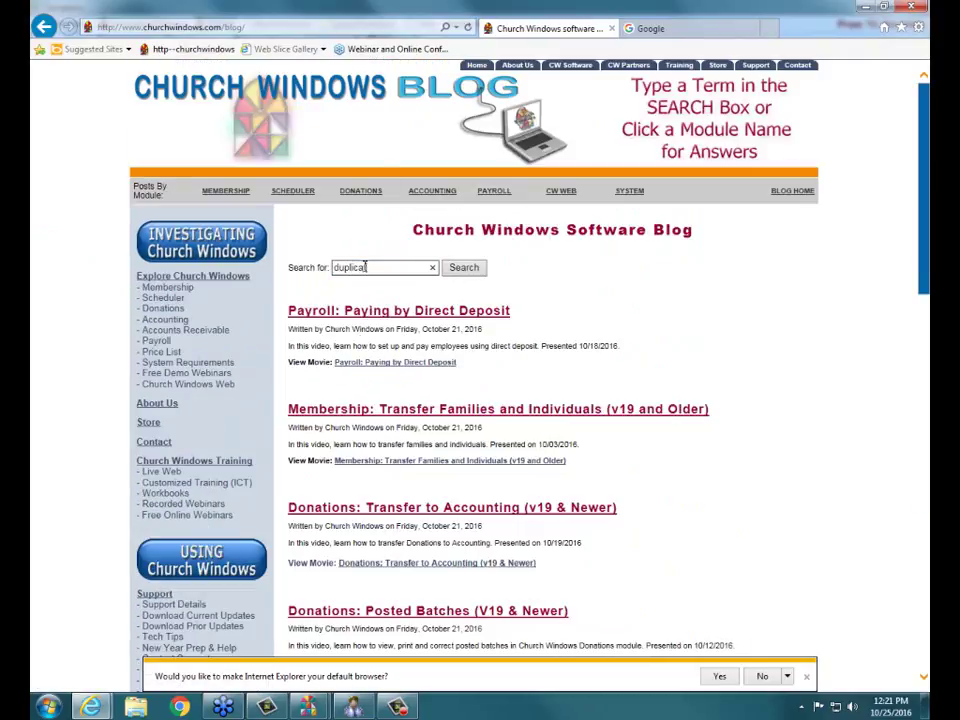
pyautogui.press('Return')
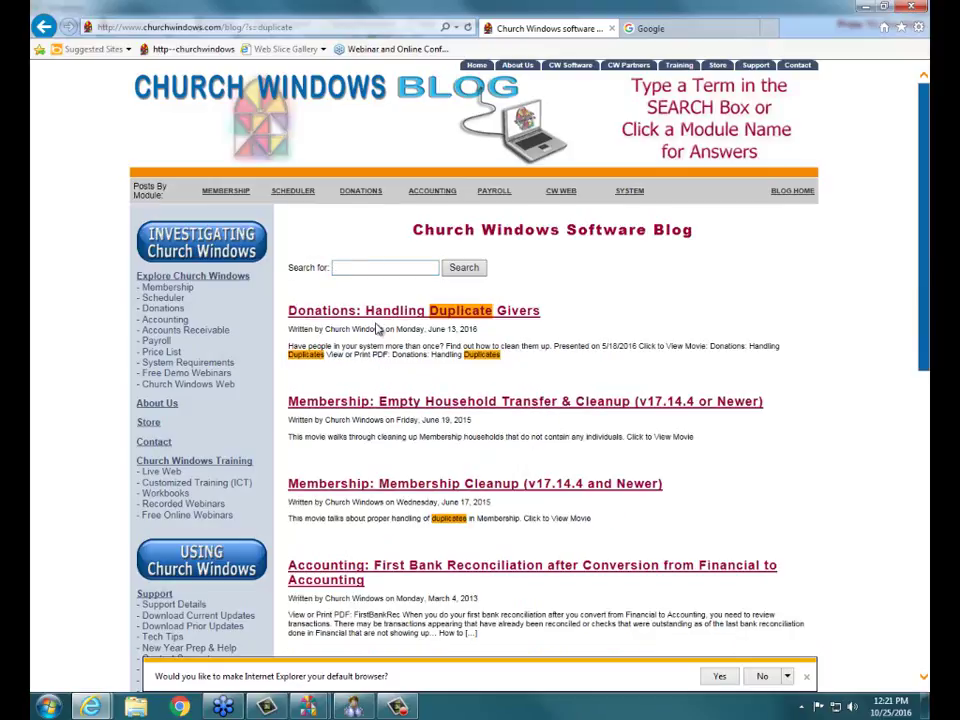
pyautogui.click(377, 313)
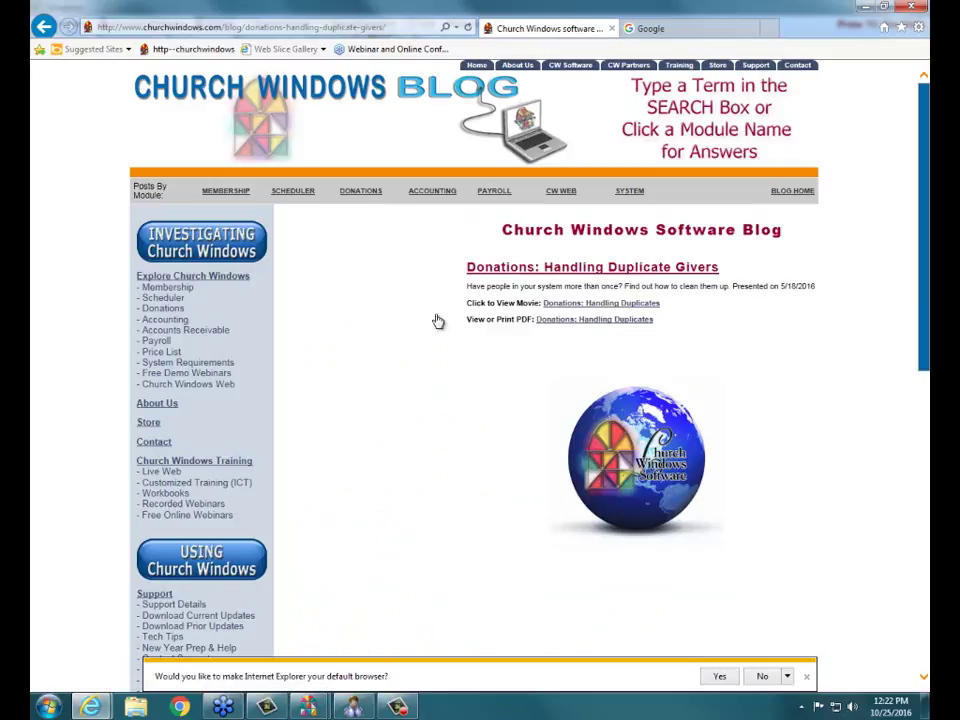
# - Open the View or Print PDF guide, scroll through it, and close its tab
pyautogui.click(555, 321)
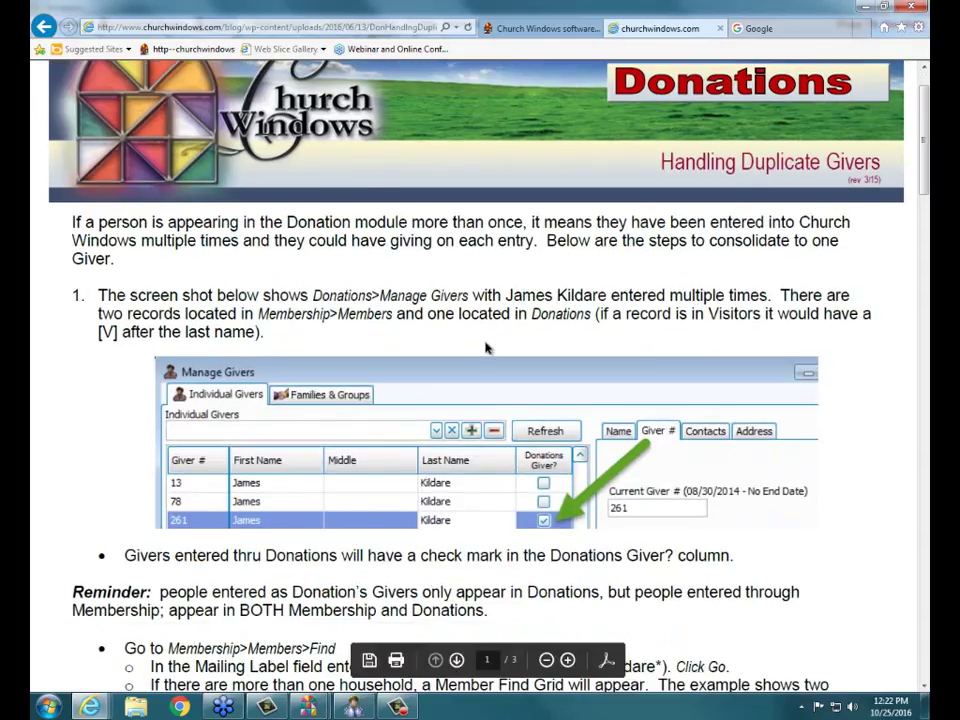
pyautogui.scroll(-8, 487, 347)
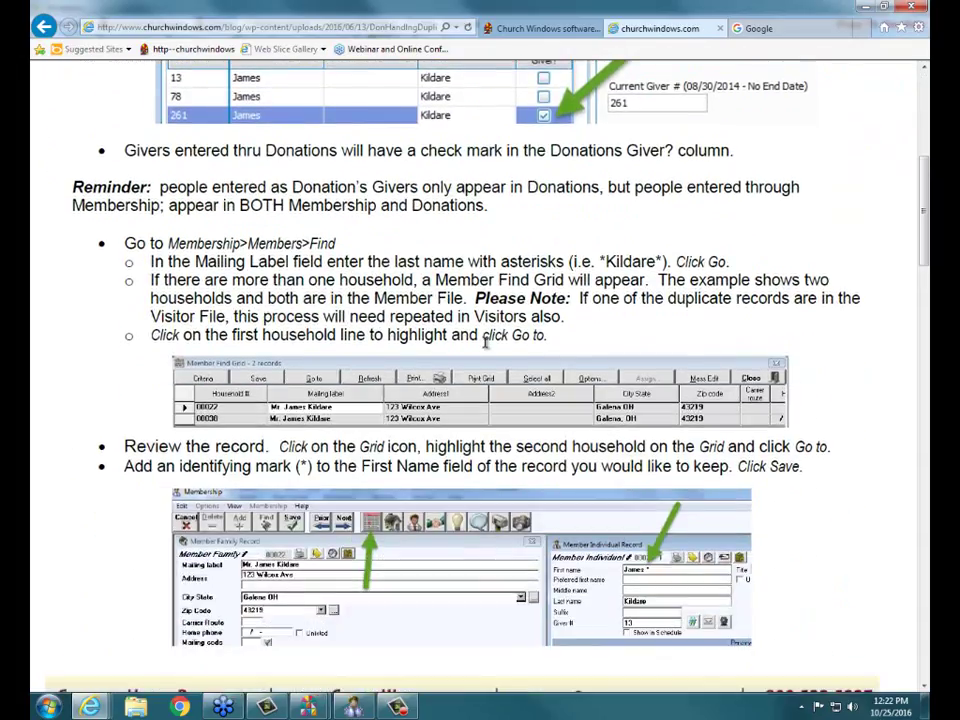
pyautogui.scroll(-8, 486, 342)
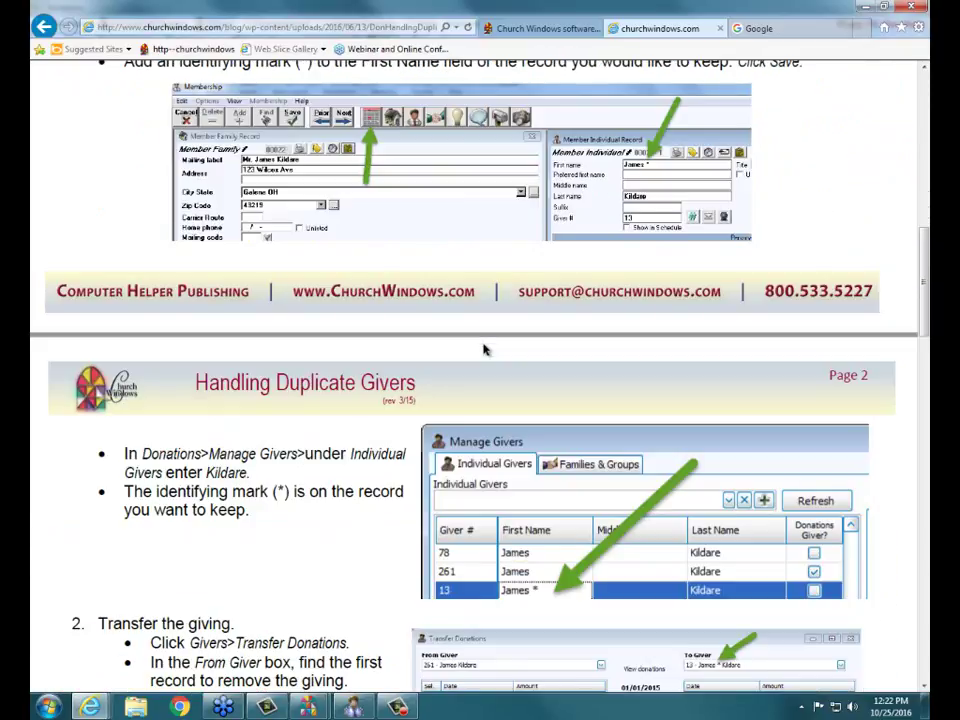
pyautogui.scroll(-10, 486, 349)
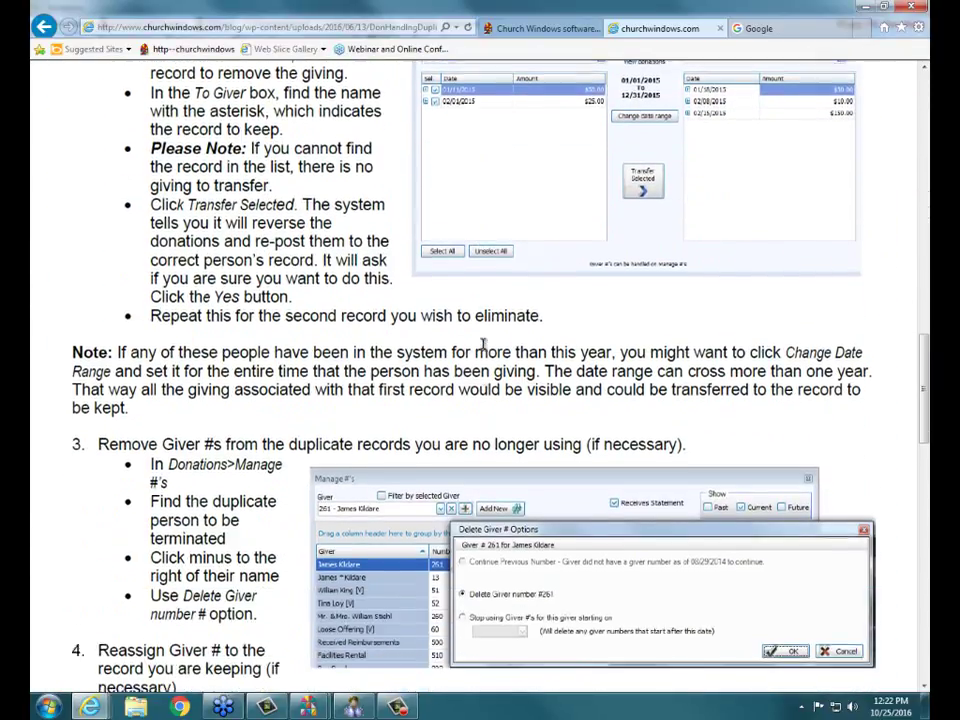
pyautogui.scroll(-10, 484, 345)
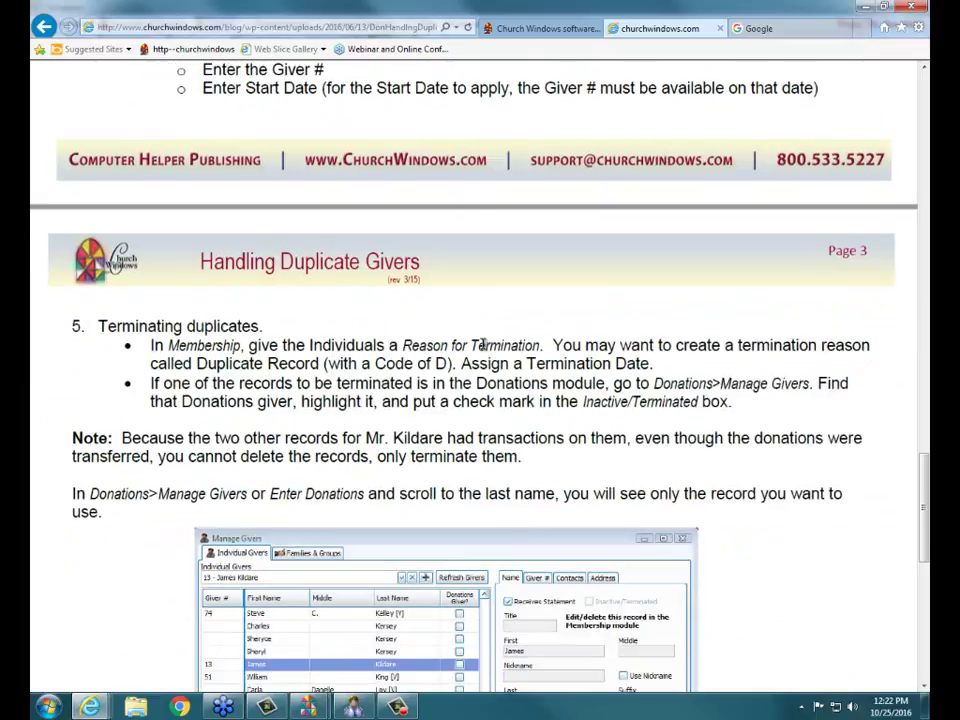
pyautogui.scroll(-10, 484, 345)
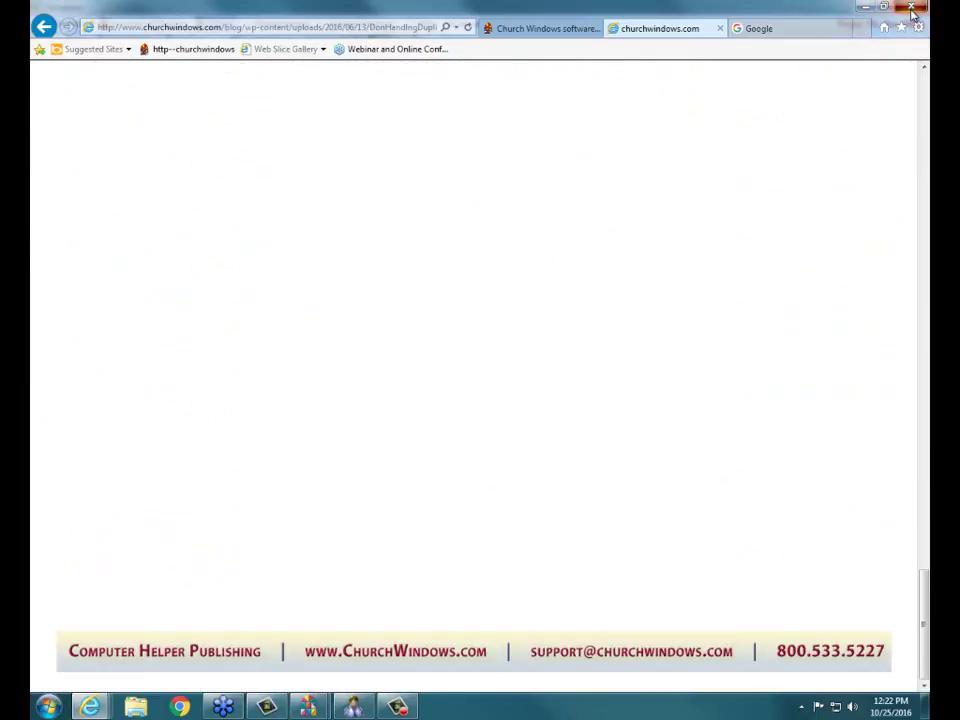
pyautogui.click(721, 28)
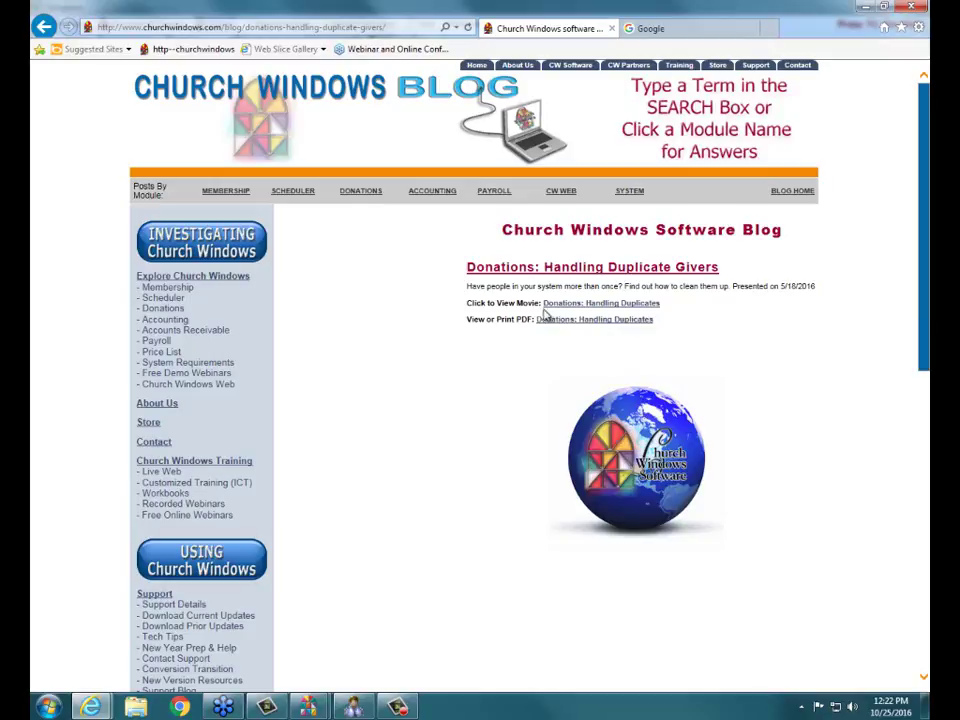
# - Reopen the PDF guide, scroll it briefly, and go back
pyautogui.click(587, 320)
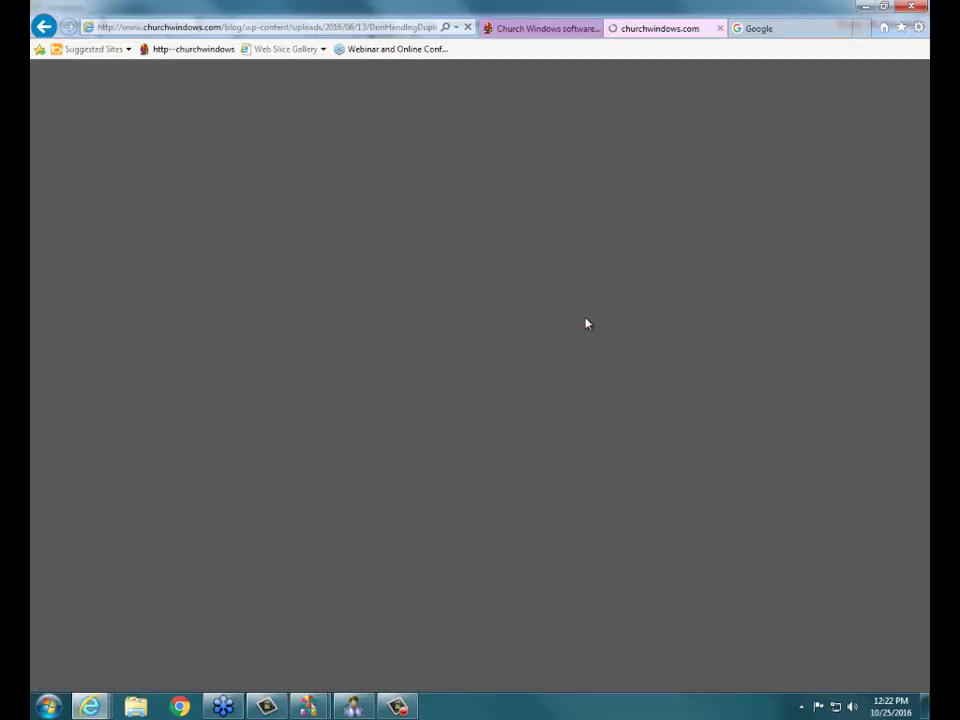
pyautogui.scroll(-1, 133, 333)
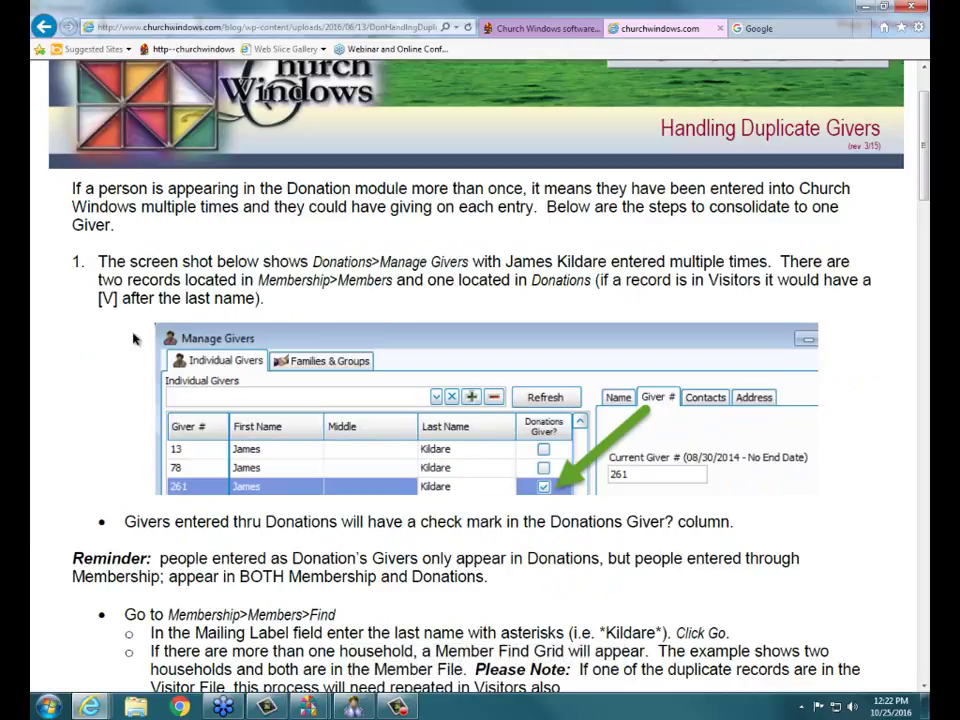
pyautogui.click(42, 27)
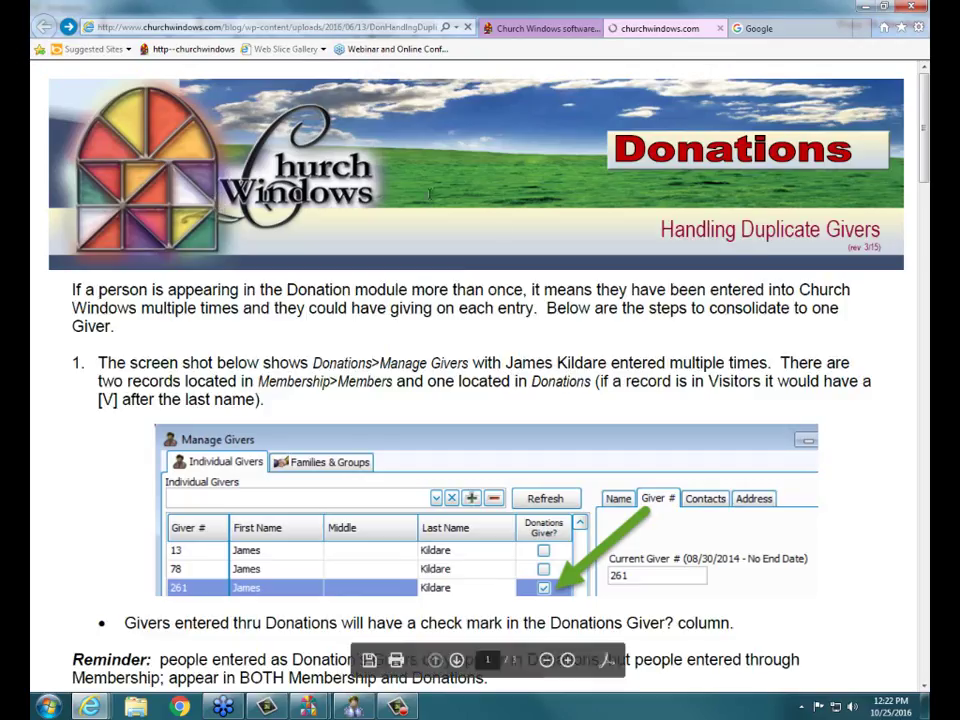
# - Close the PDF and Google tabs, circle the Support links, and open New Version Resources
pyautogui.click(719, 28)
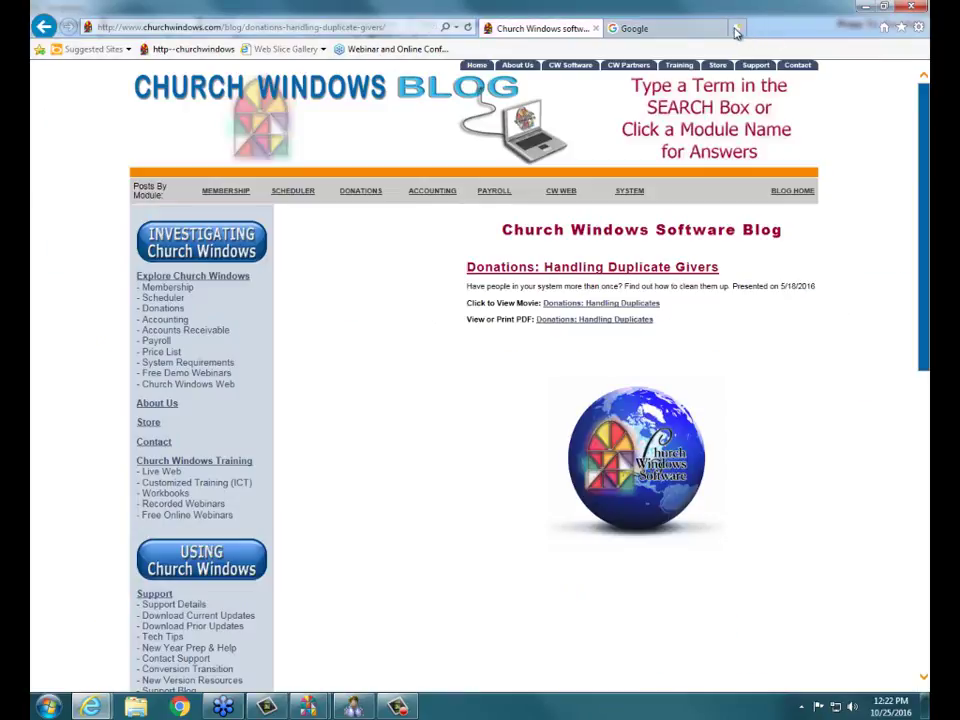
pyautogui.click(721, 29)
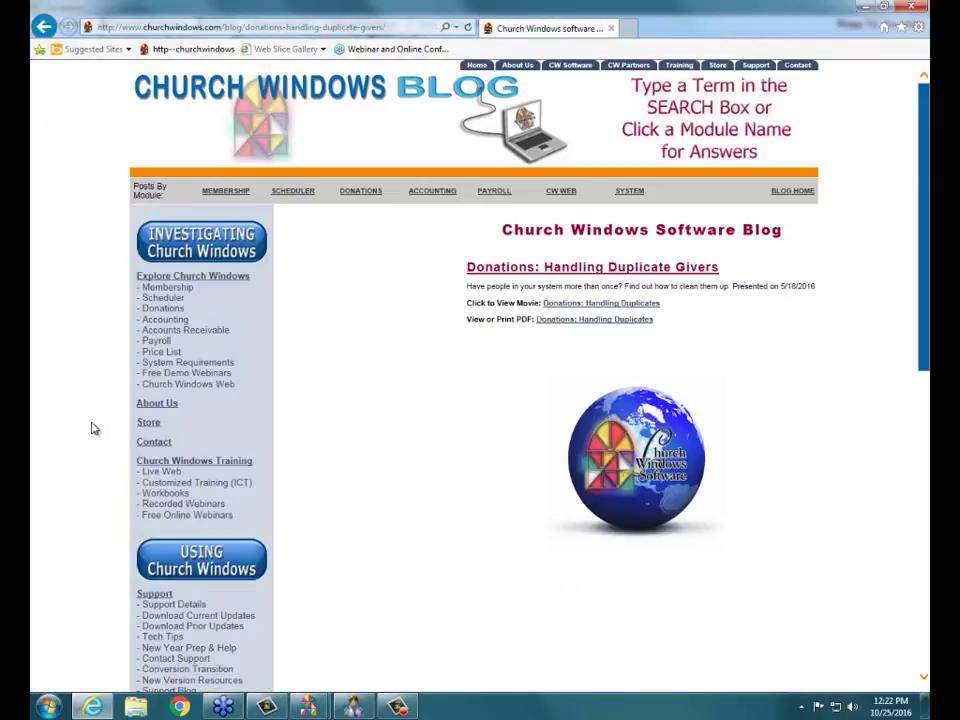
pyautogui.scroll(-3, 92, 427)
pyautogui.scroll(-3, 92, 427)
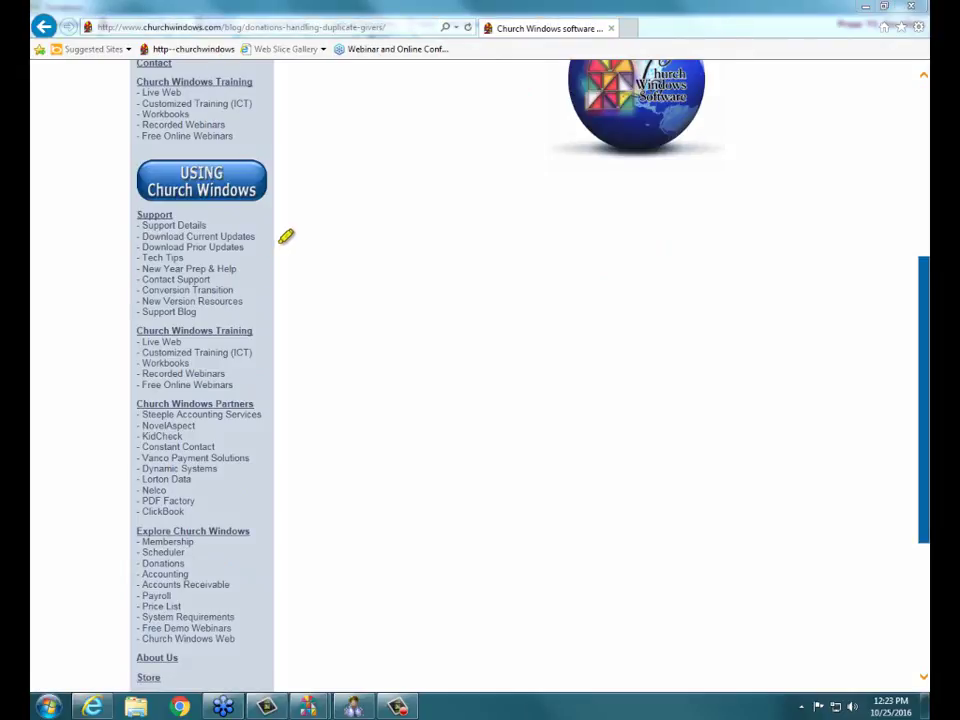
pyautogui.moveTo(248, 279)
pyautogui.mouseDown()
pyautogui.moveTo(101, 294)
pyautogui.moveTo(182, 315)
pyautogui.moveTo(253, 309)
pyautogui.moveTo(256, 281)
pyautogui.mouseUp()
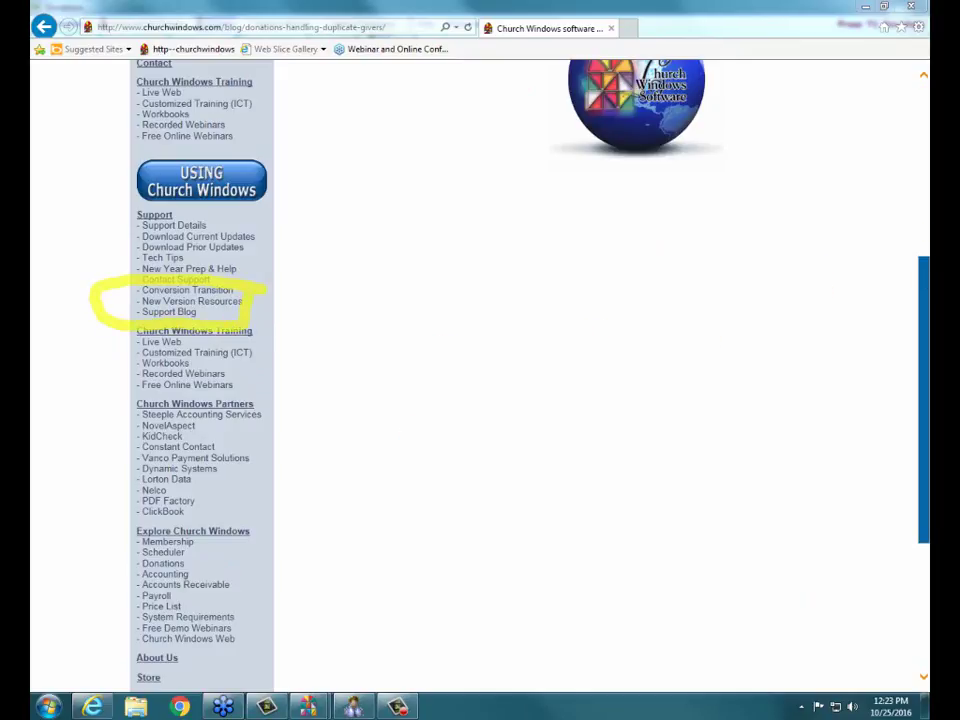
pyautogui.click(219, 305)
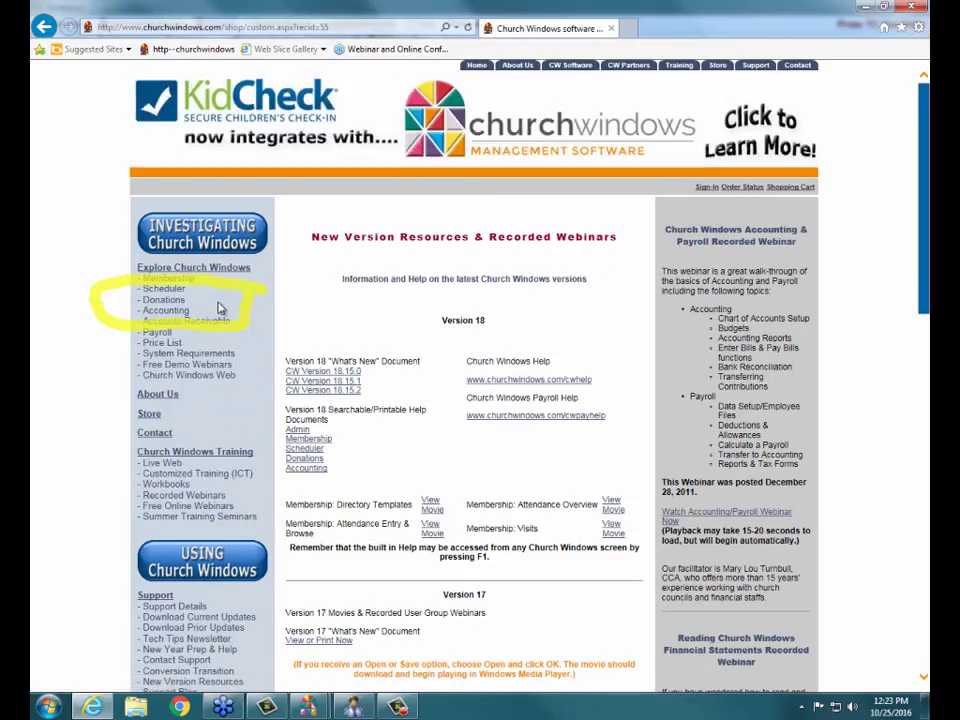
# - Read through the New Version Resources page, then go back to the Church Windows Software Blog listing
pyautogui.scroll(-15, 500, 316)
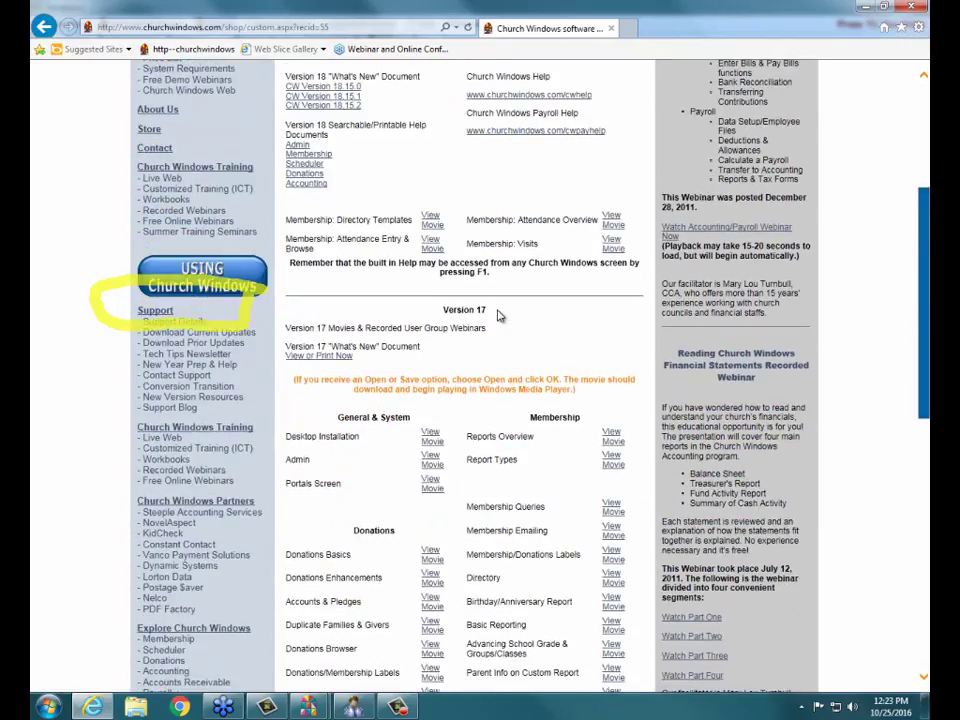
pyautogui.scroll(-2, 497, 315)
pyautogui.scroll(6, 497, 315)
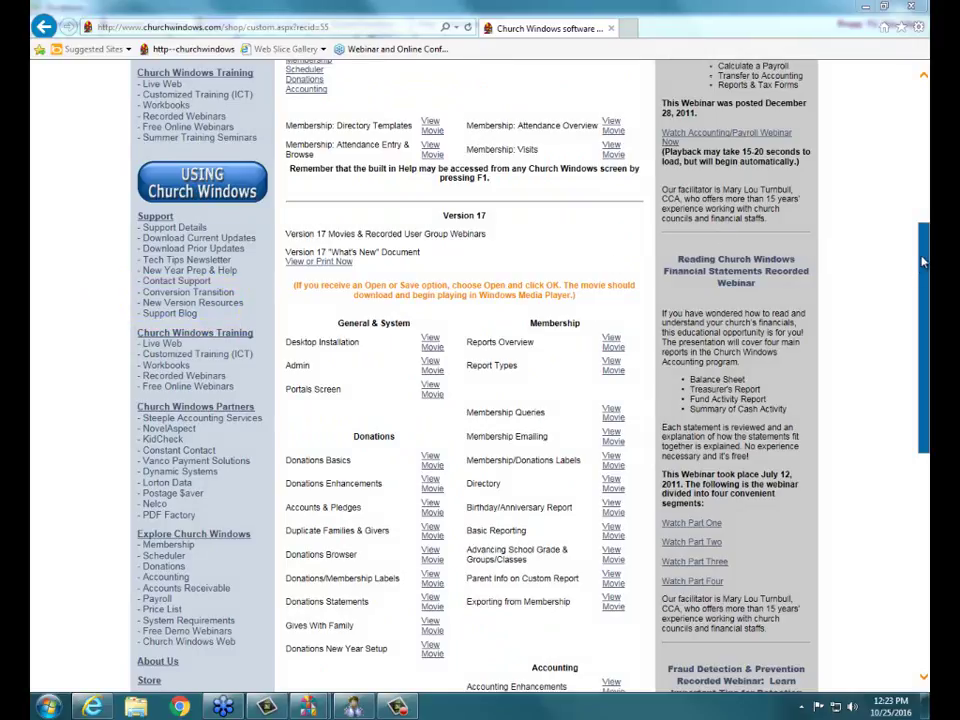
pyautogui.scroll(1, 694, 200)
pyautogui.scroll(4, 475, 375)
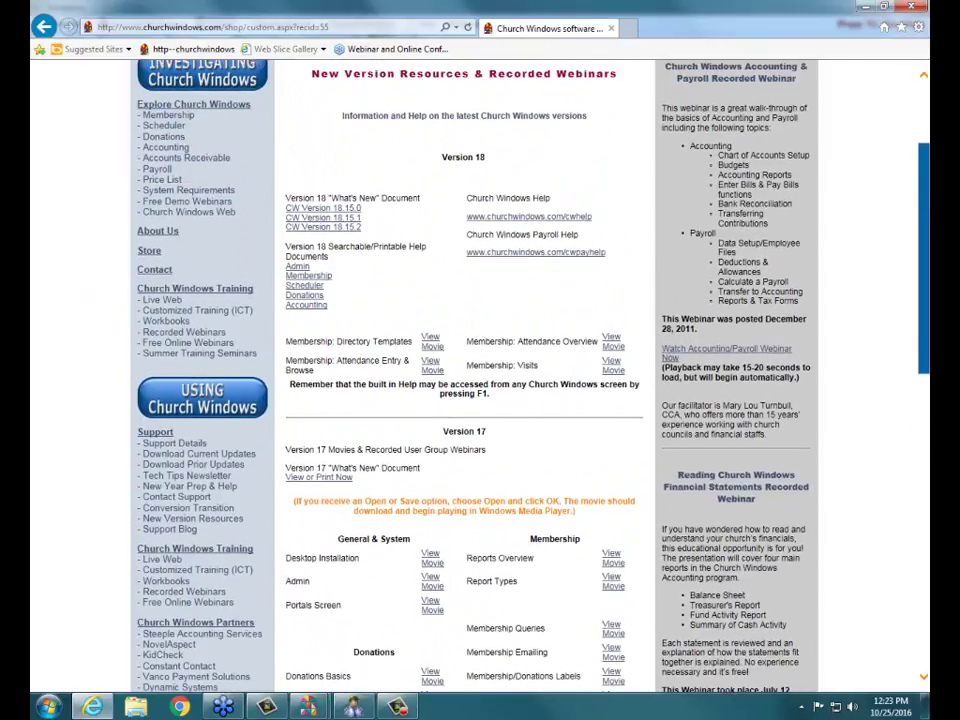
pyautogui.scroll(1, 475, 375)
pyautogui.scroll(-9, 475, 375)
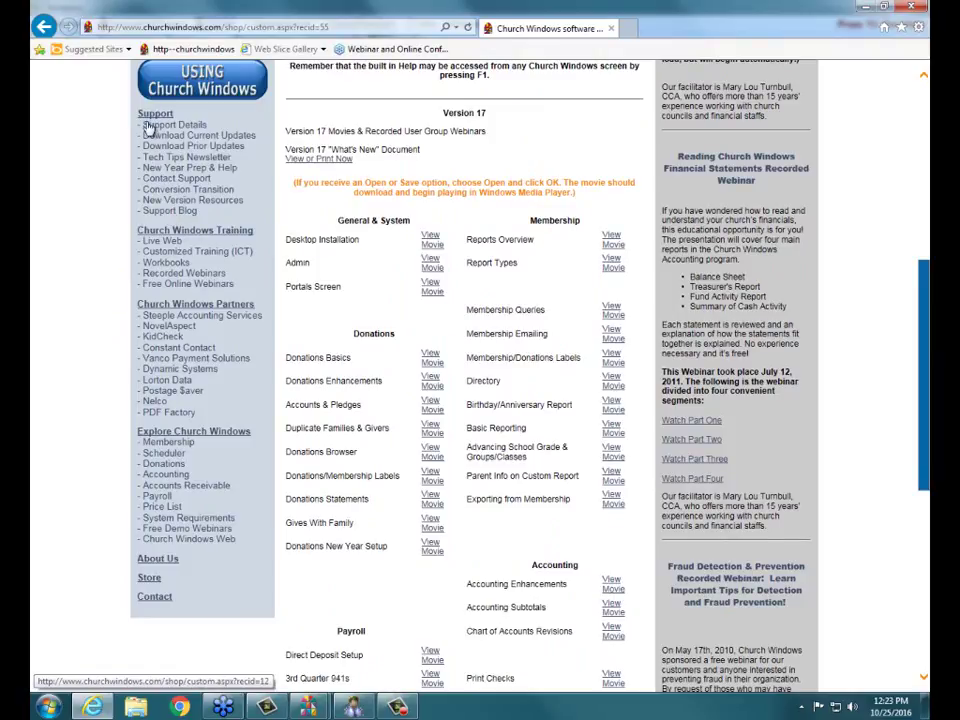
pyautogui.click(165, 213)
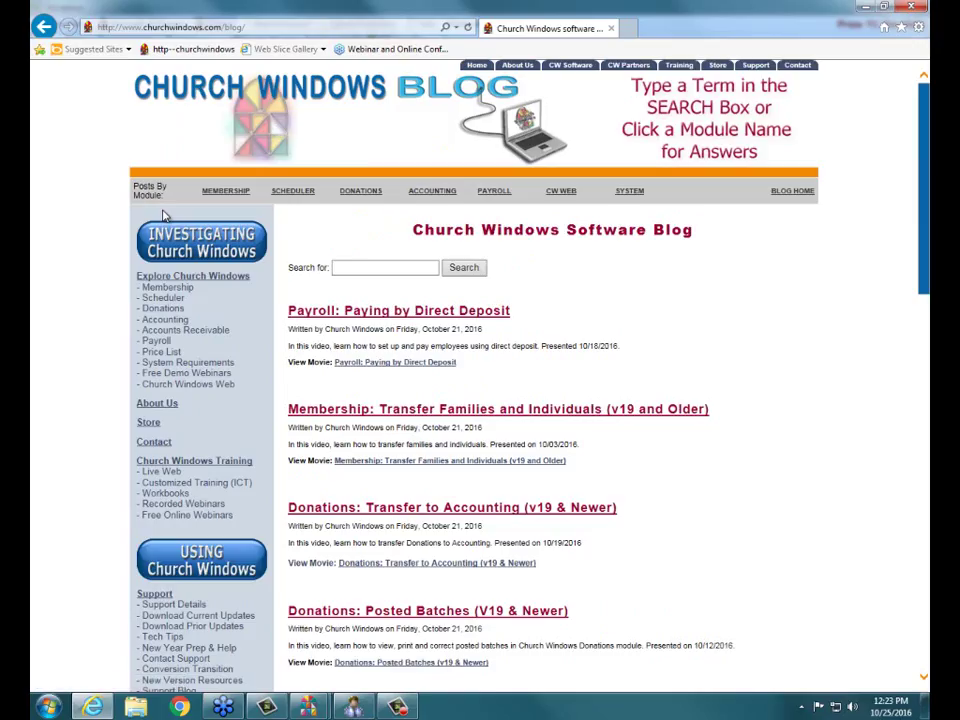
# - Search the blog for 'duplicate' and open the 'Donations: Handling Duplicate Givers' post
pyautogui.click(368, 274)
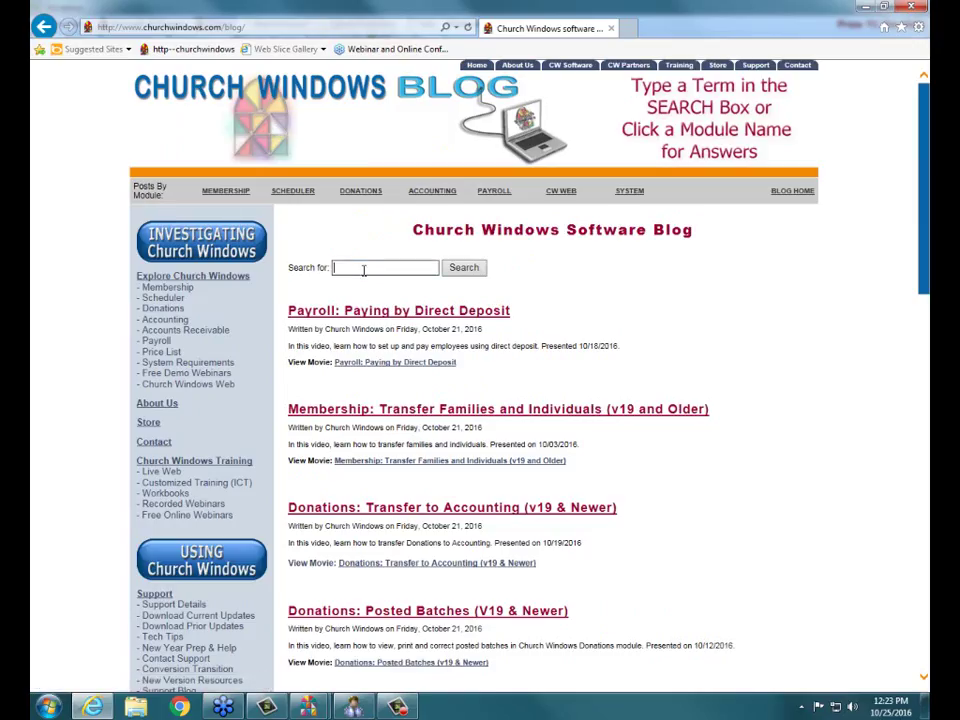
pyautogui.write('duplicate')
pyautogui.press('Return')
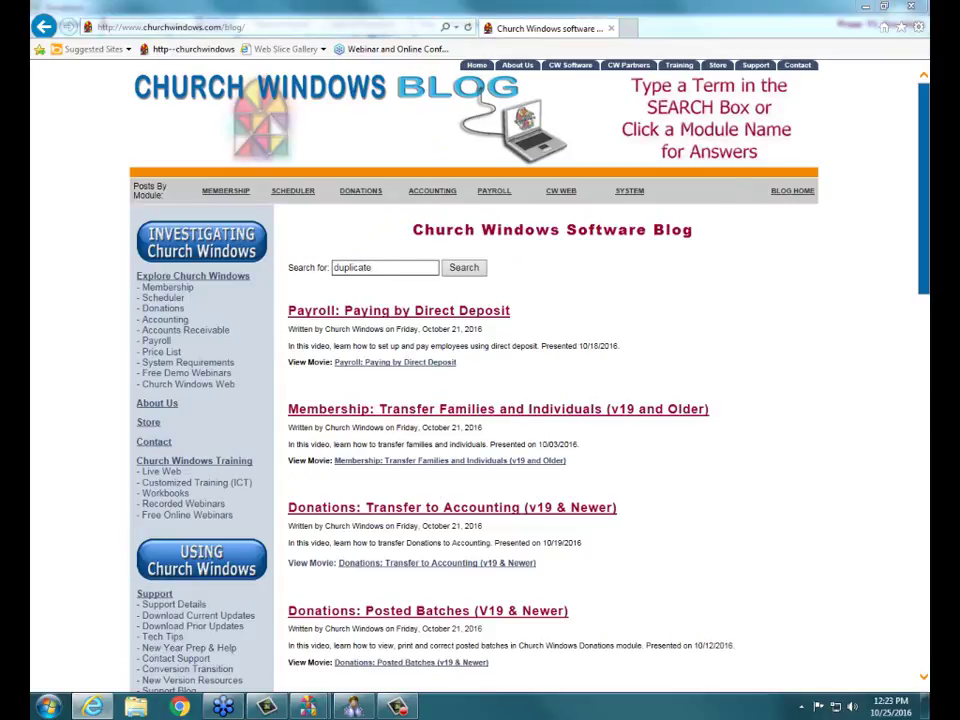
pyautogui.moveTo(501, 261)
pyautogui.mouseDown()
pyautogui.moveTo(396, 221)
pyautogui.moveTo(269, 283)
pyautogui.moveTo(540, 279)
pyautogui.moveTo(512, 256)
pyautogui.mouseUp()
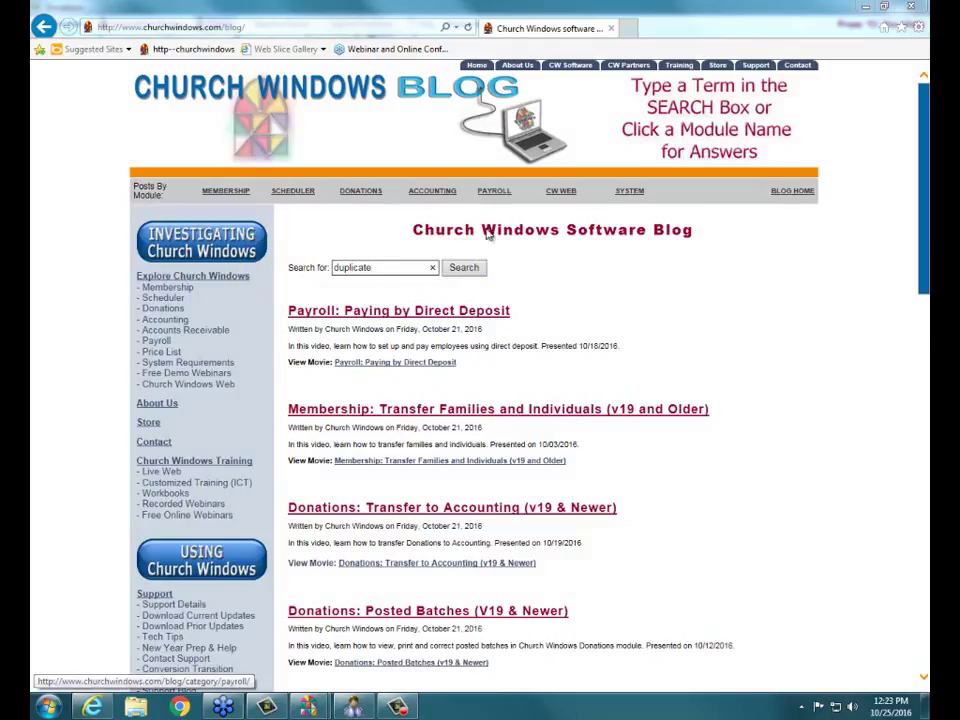
pyautogui.click(472, 268)
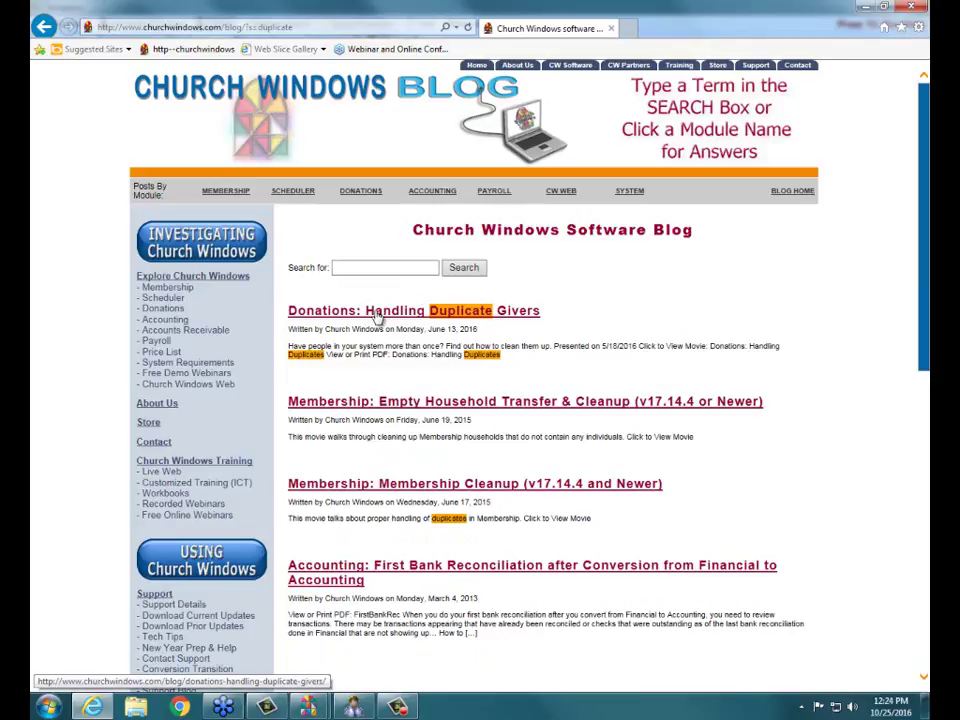
pyautogui.click(378, 316)
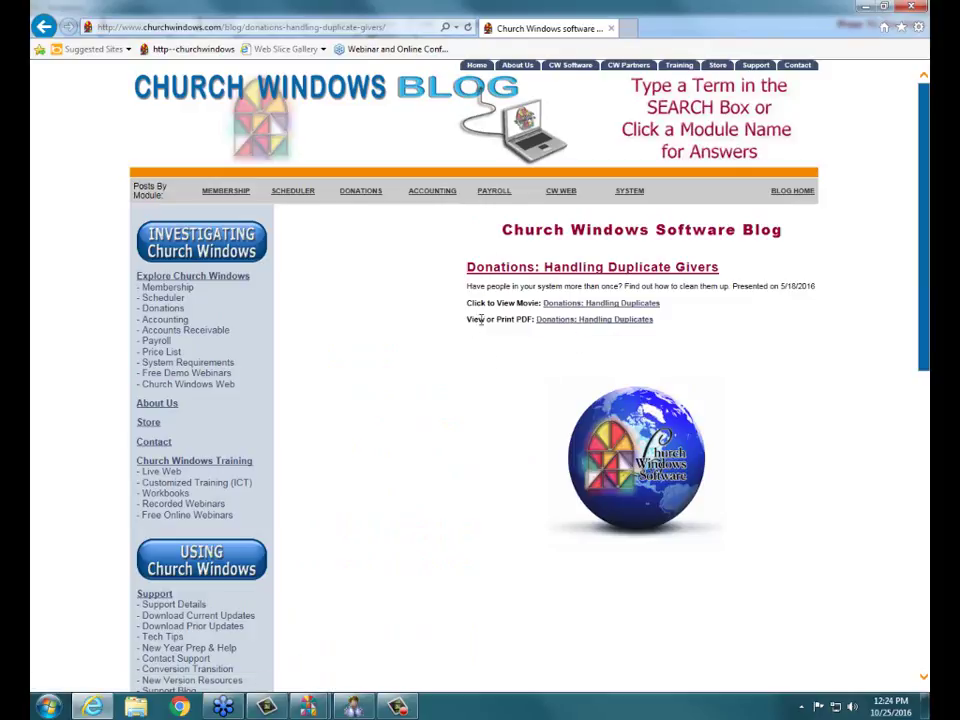
# - Open the Handling Duplicate Givers guide as a PDF and scroll through to page 3
pyautogui.click(556, 321)
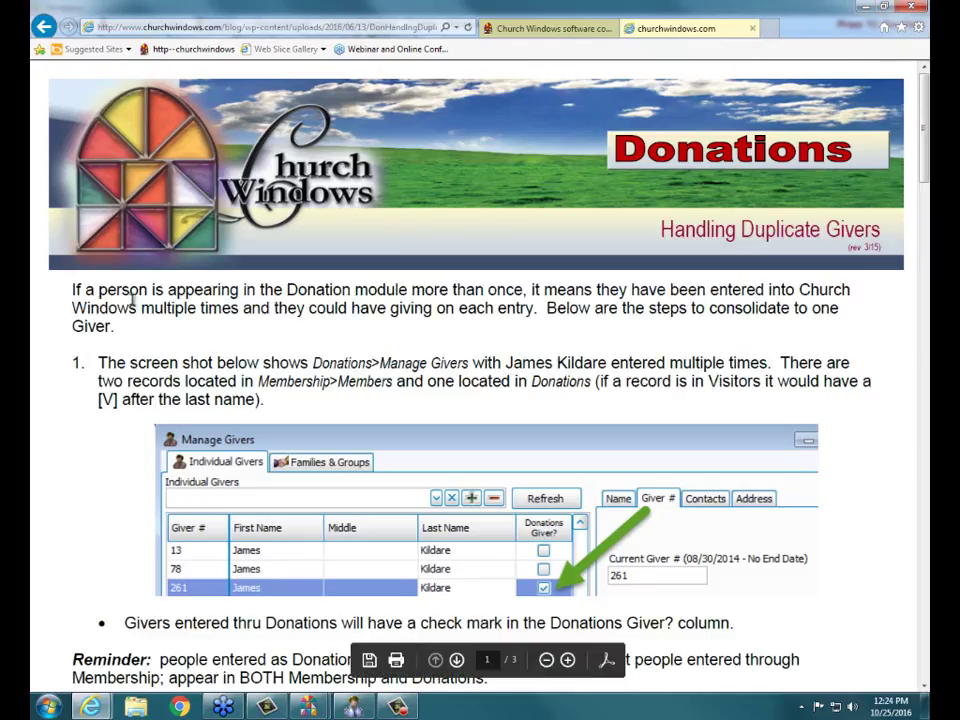
pyautogui.scroll(-1, 157, 330)
pyautogui.scroll(-15, 157, 330)
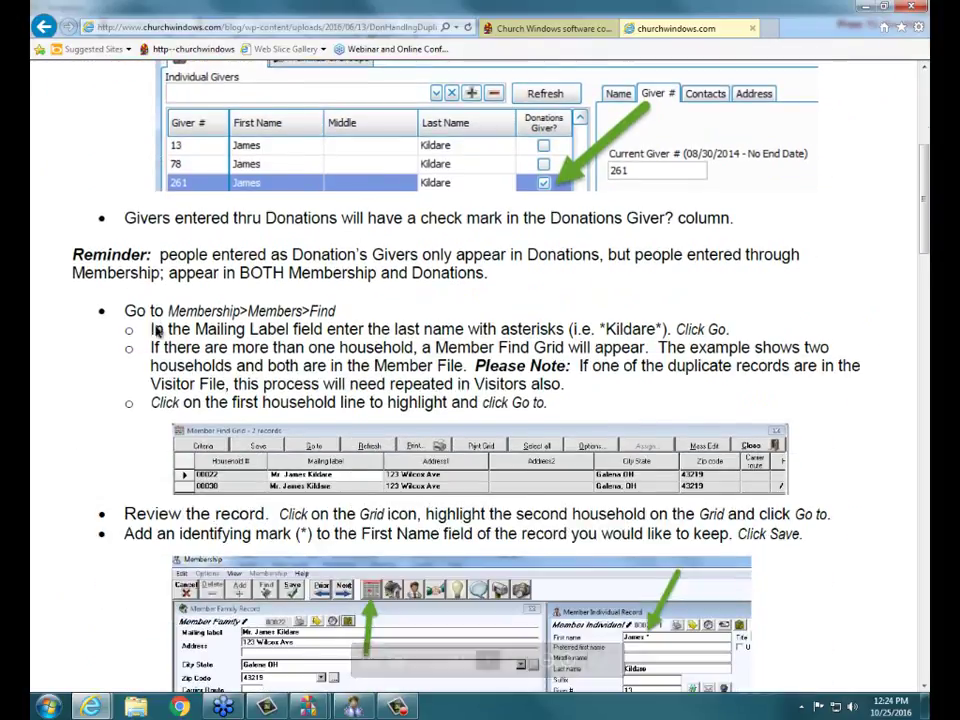
pyautogui.scroll(-20, 157, 330)
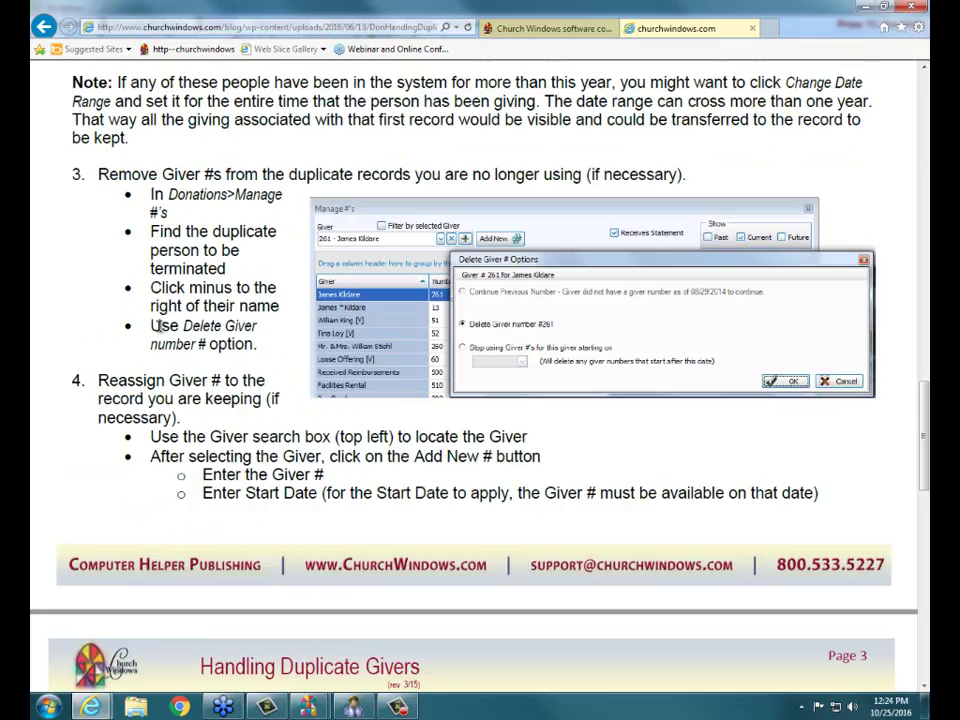
pyautogui.scroll(-10, 157, 330)
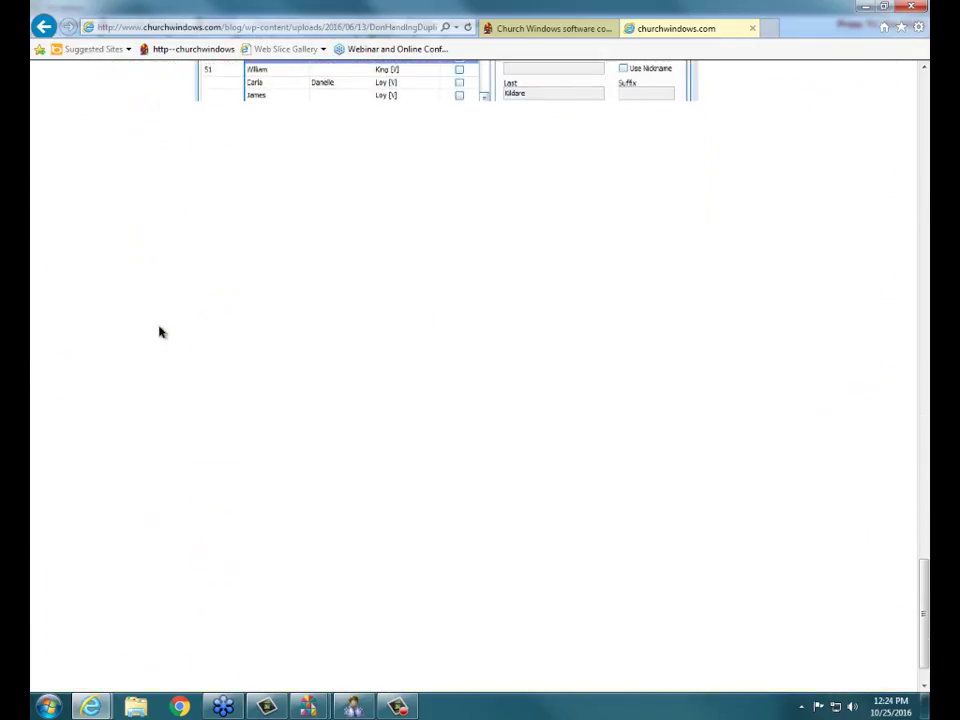
pyautogui.scroll(3, 268, 366)
pyautogui.scroll(3, 268, 366)
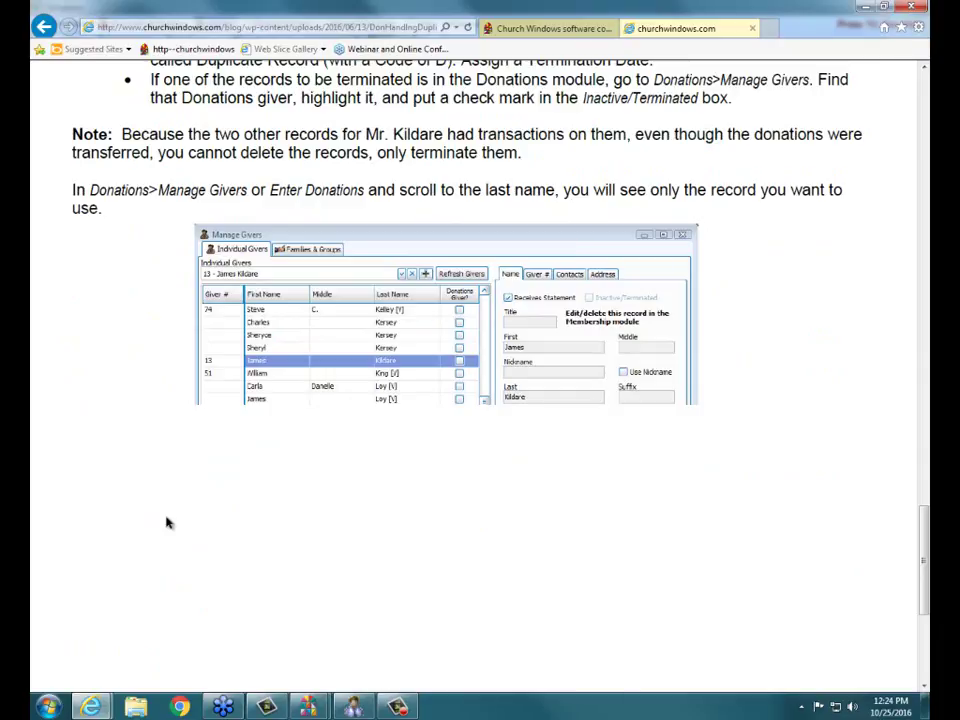
# - Close the duplicate-givers PDF tab and bring the Membership module back to its home panel
pyautogui.click(352, 706)
pyautogui.click(565, 445)
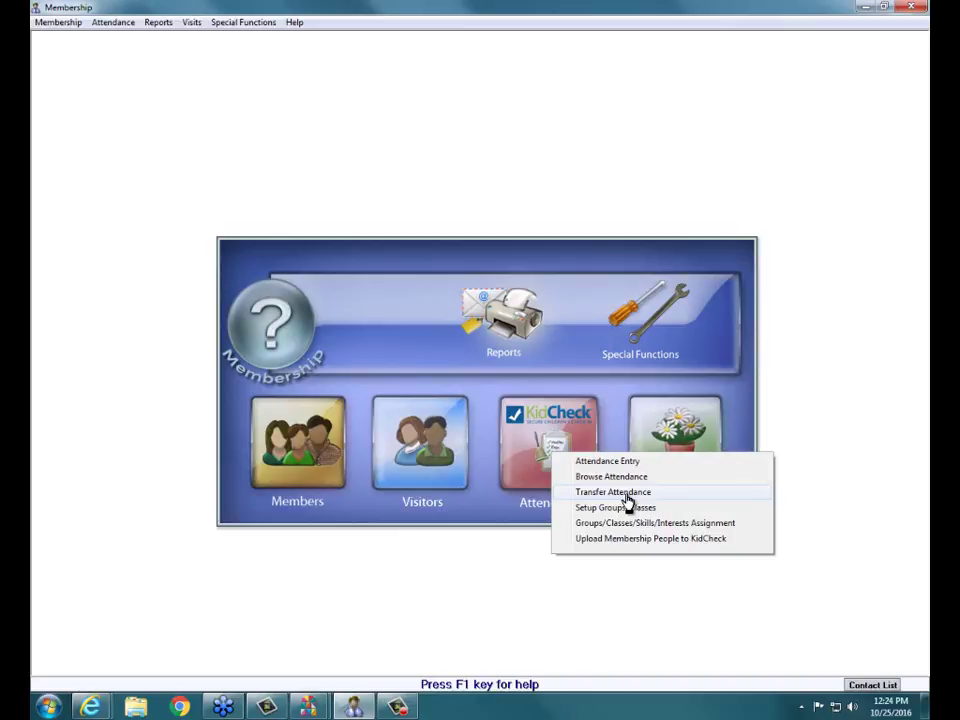
pyautogui.click(626, 495)
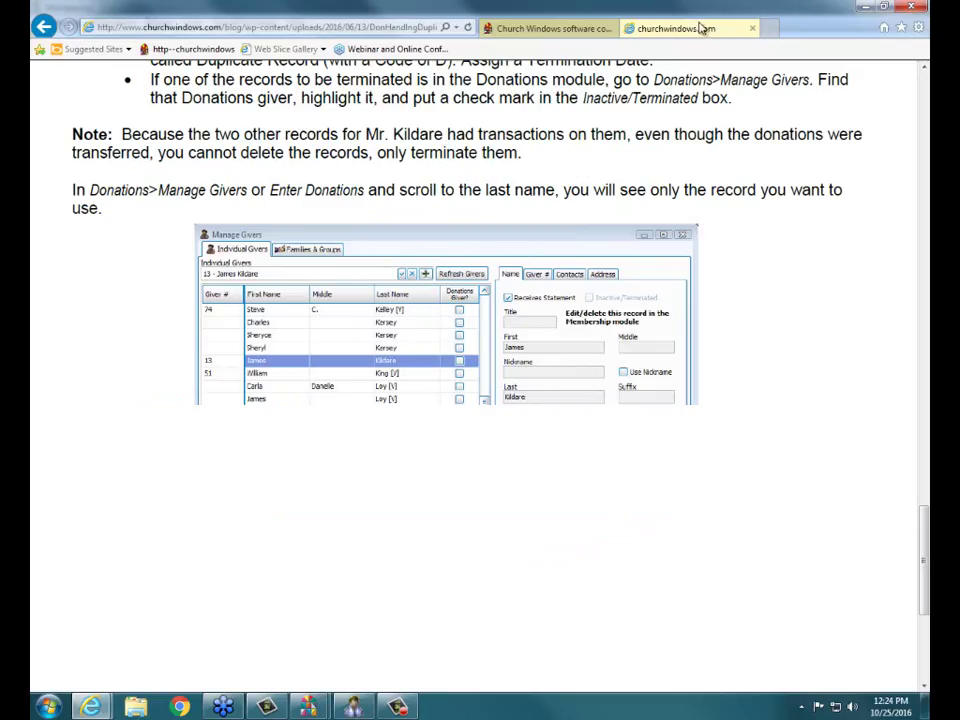
pyautogui.click(753, 29)
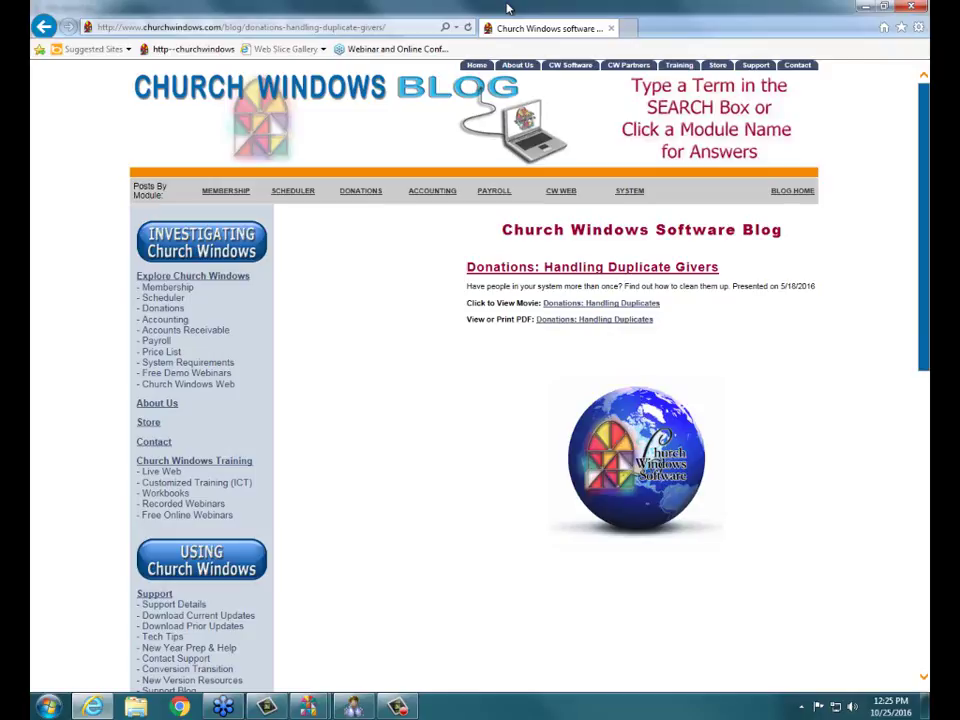
pyautogui.click(349, 708)
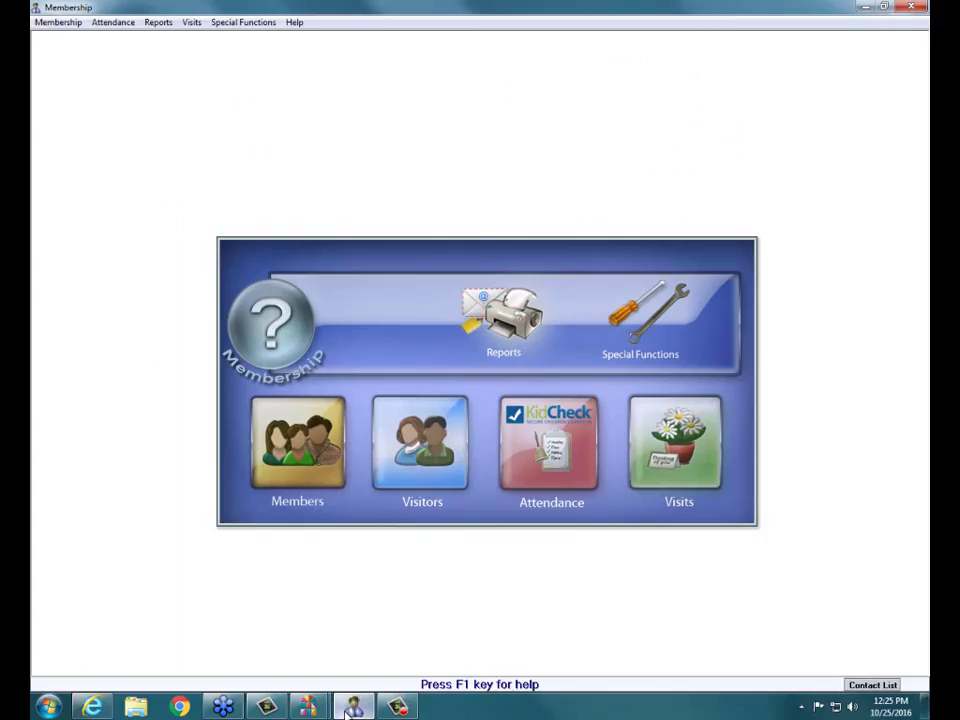
# - Open the member records and begin a search by a member's name, then cancel it
pyautogui.click(296, 421)
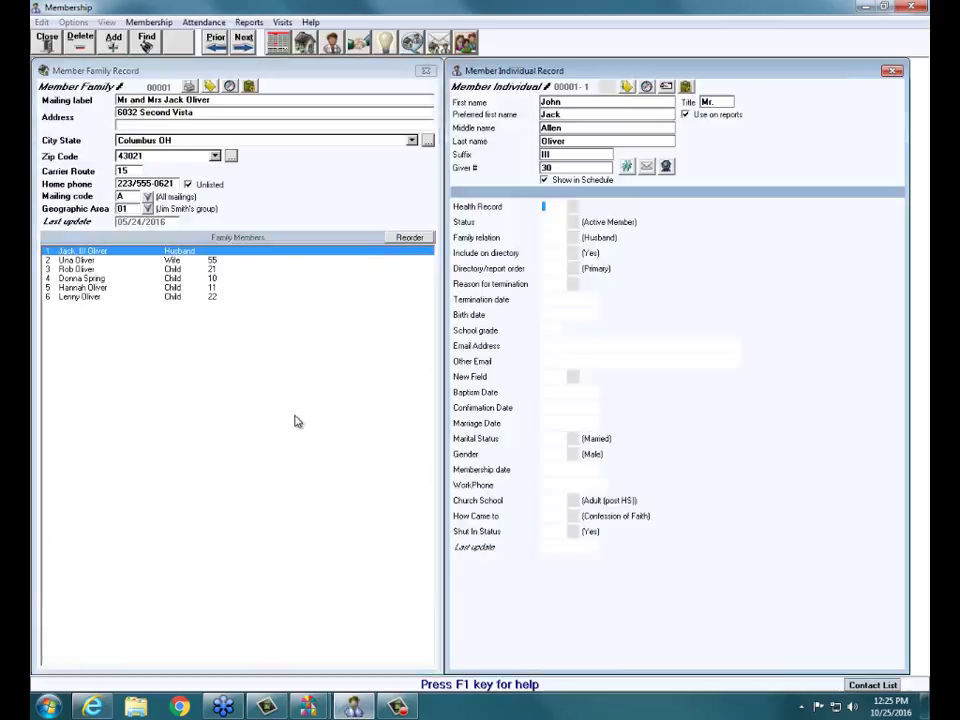
pyautogui.click(142, 44)
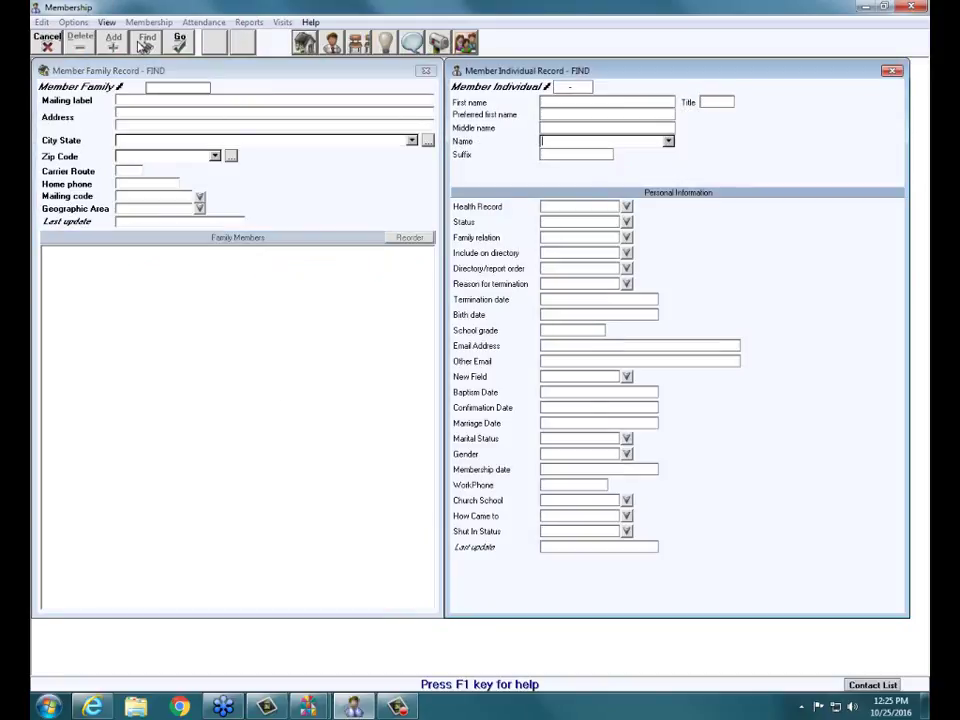
pyautogui.write('barth')
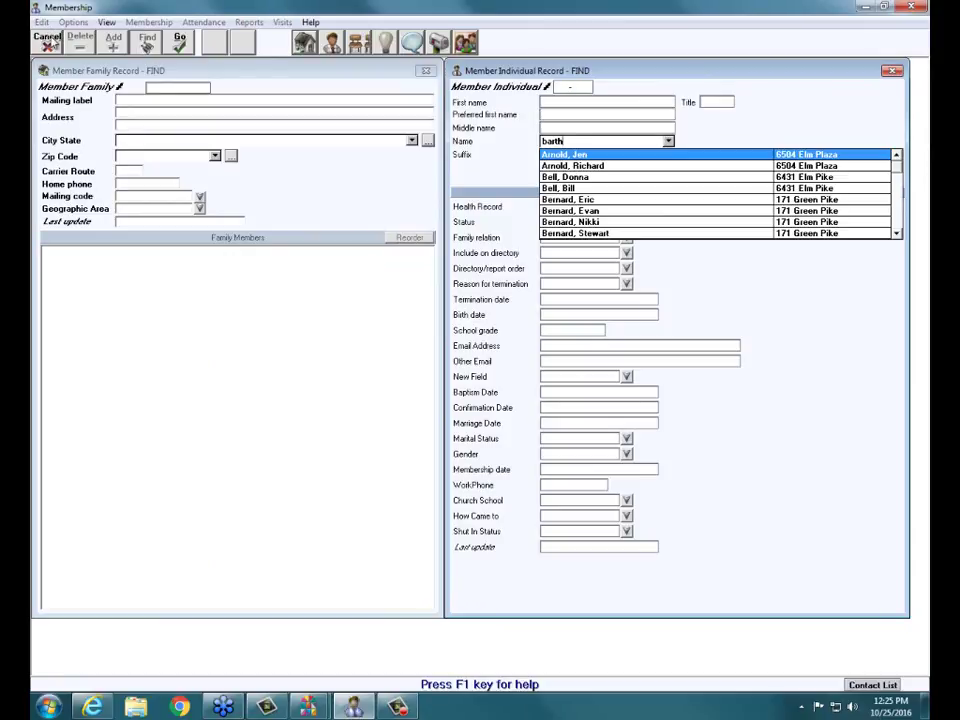
pyautogui.click(47, 41)
# - Find members whose termination reason is code 1 (Left area), review the match, and close
pyautogui.click(146, 41)
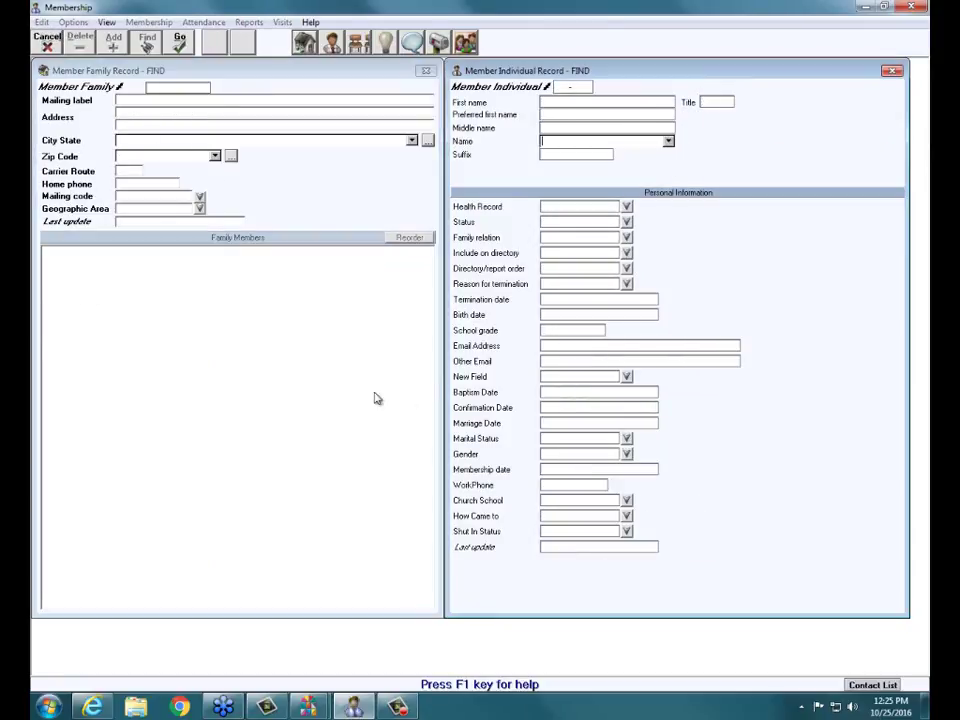
pyautogui.click(626, 284)
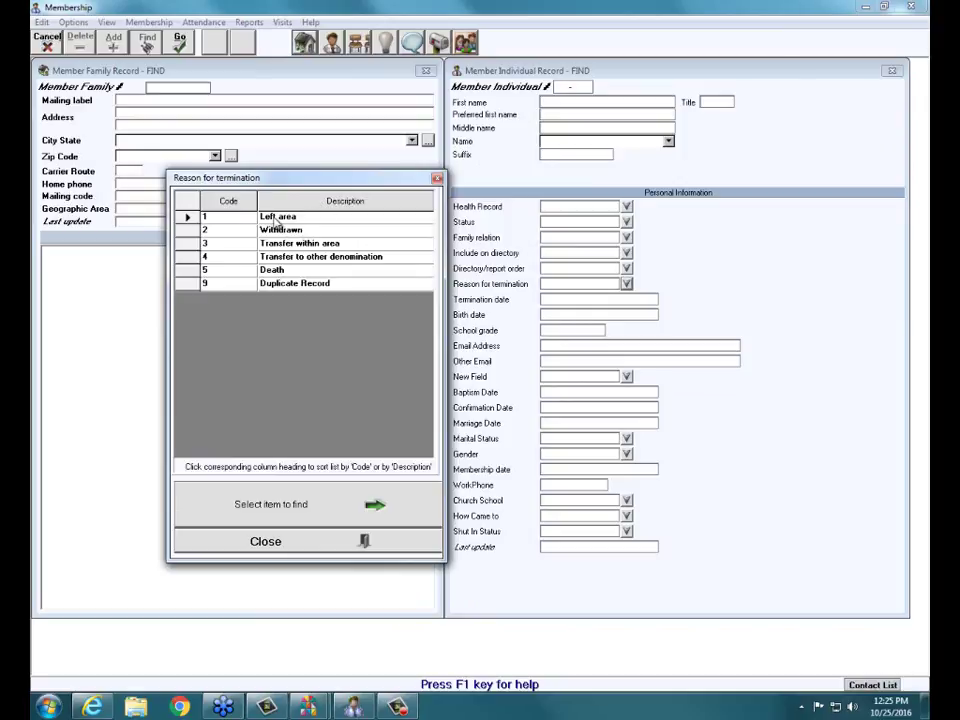
pyautogui.doubleClick(276, 219)
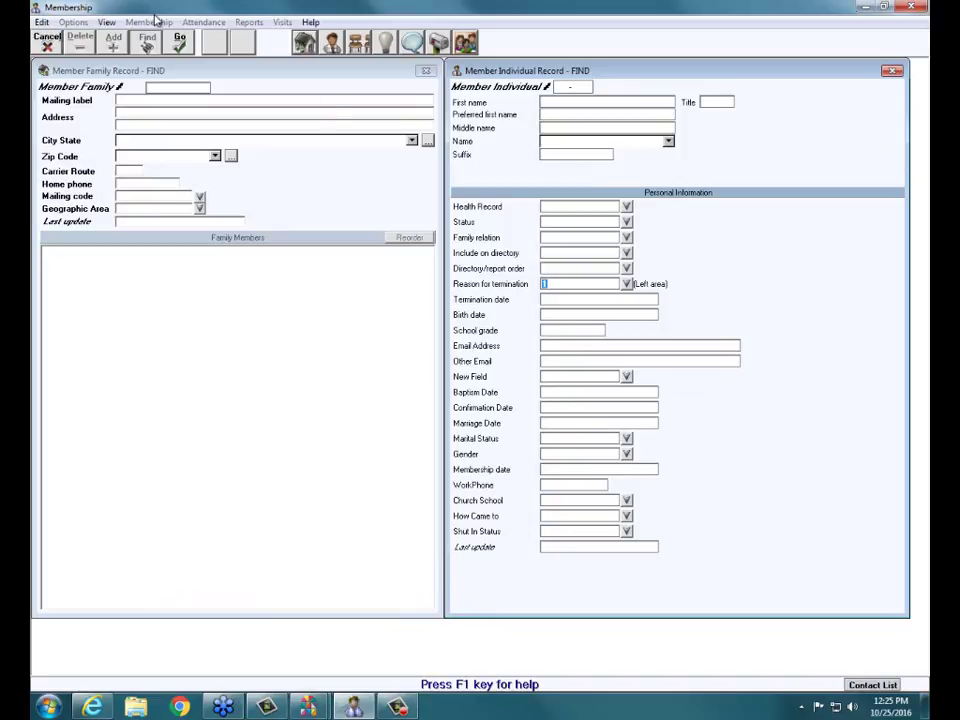
pyautogui.click(175, 42)
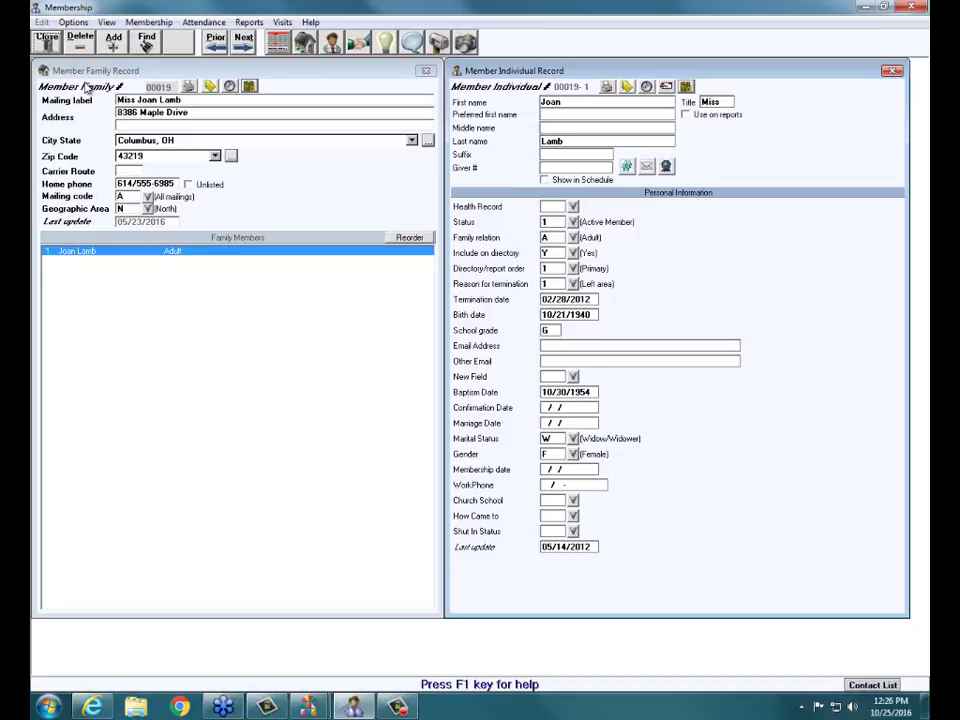
pyautogui.click(46, 42)
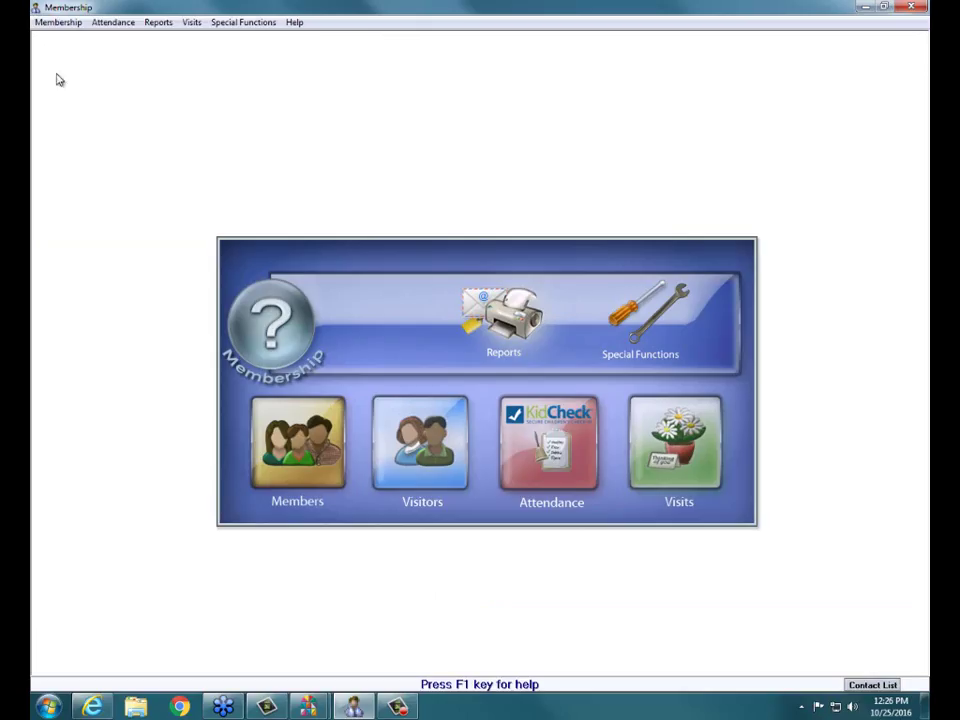
# - Search visitors with '*' as Reason for termination and open the first visitor found
pyautogui.click(439, 456)
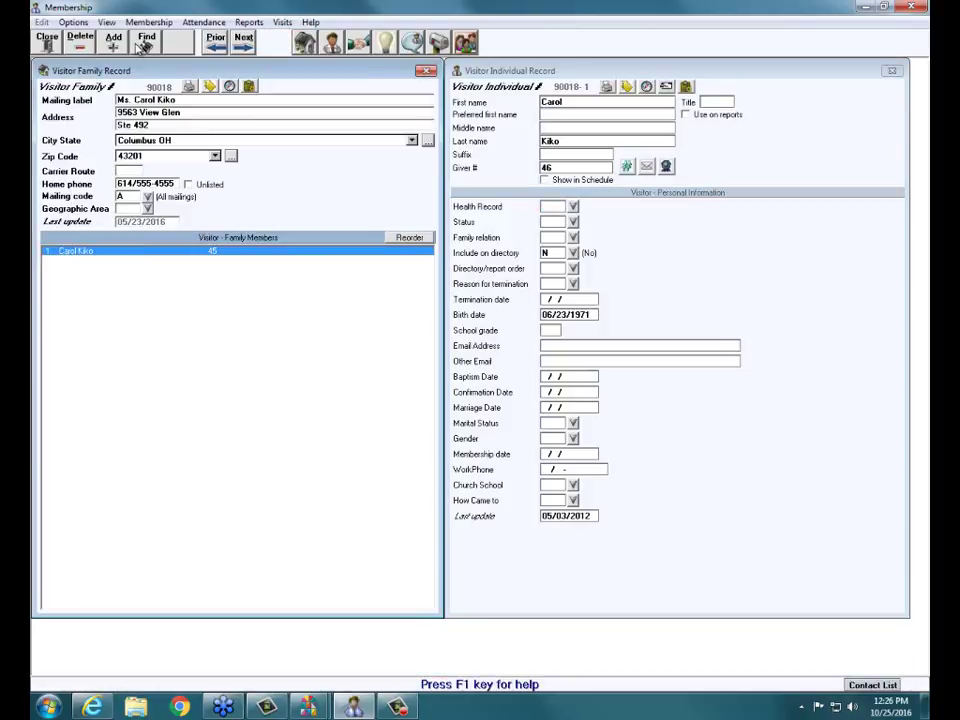
pyautogui.click(146, 40)
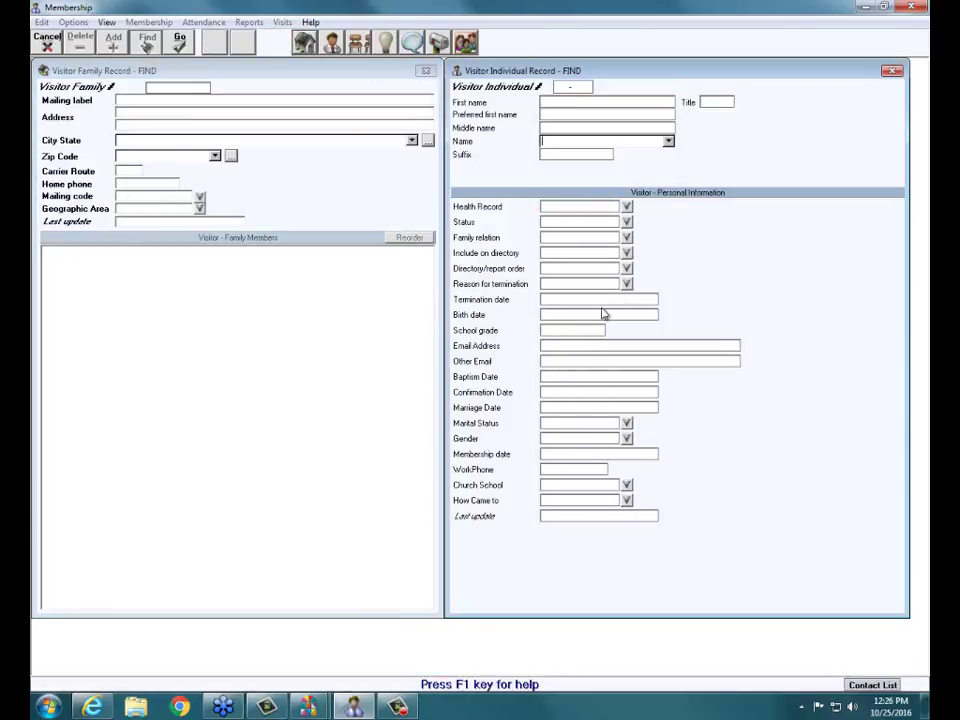
pyautogui.click(608, 285)
pyautogui.write('*')
pyautogui.press('Return')
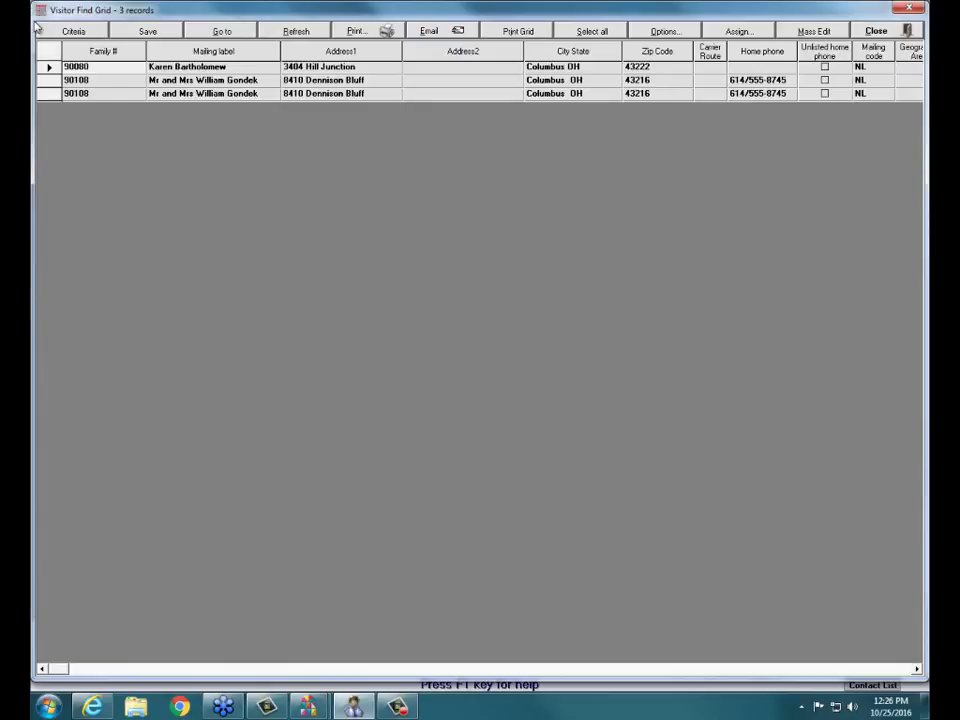
pyautogui.click(48, 68)
pyautogui.click(225, 32)
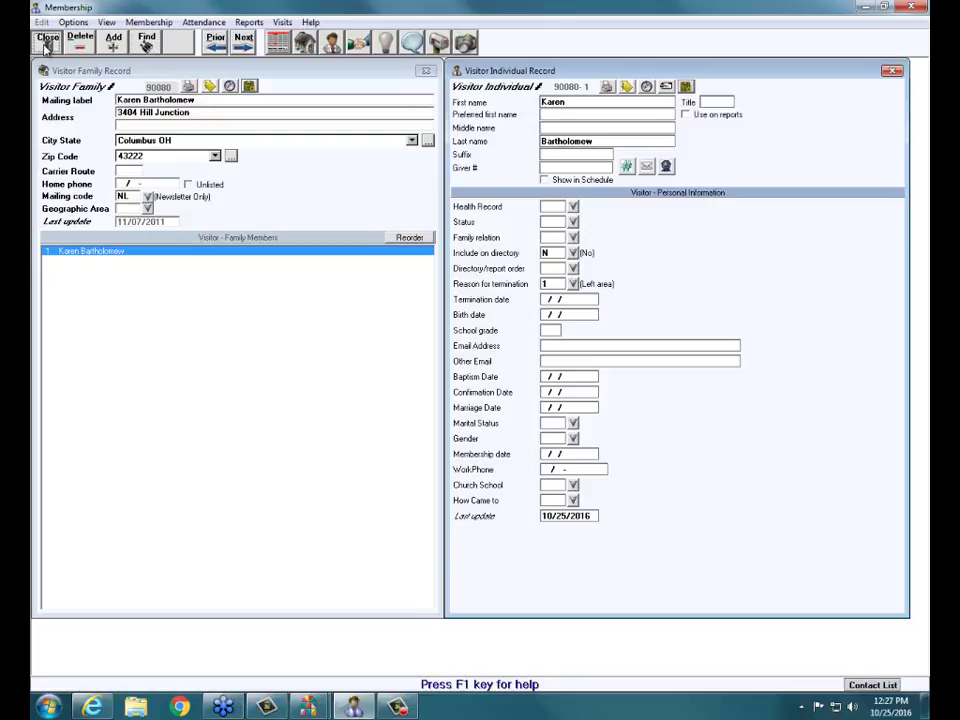
# - Look up another visitor by name, then close the visitor records
pyautogui.click(146, 40)
pyautogui.write('bart')
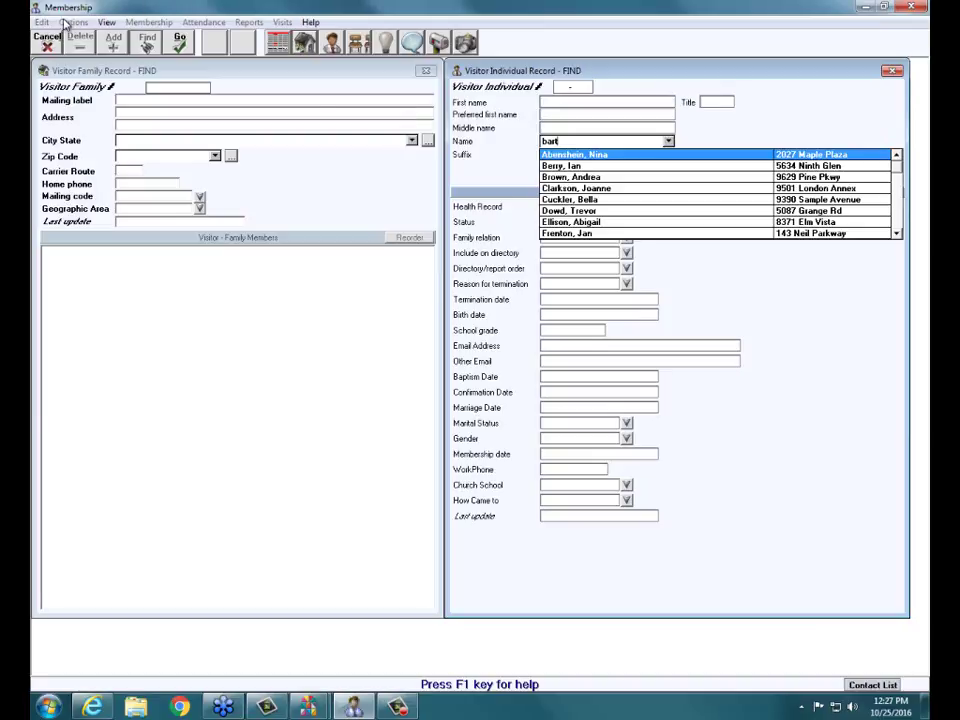
pyautogui.press('Return')
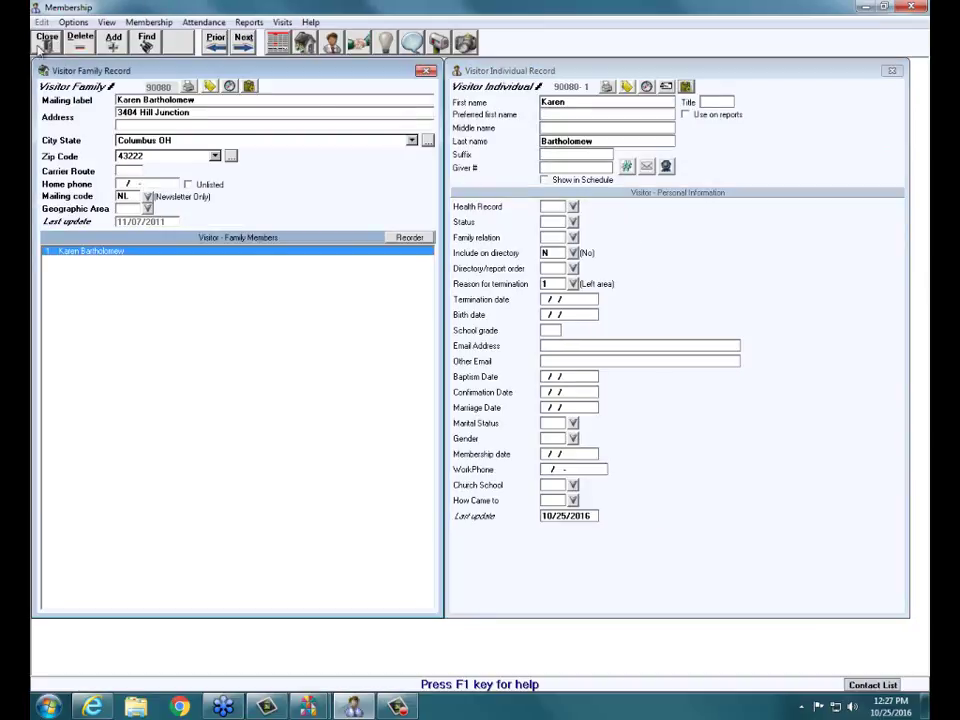
pyautogui.click(38, 40)
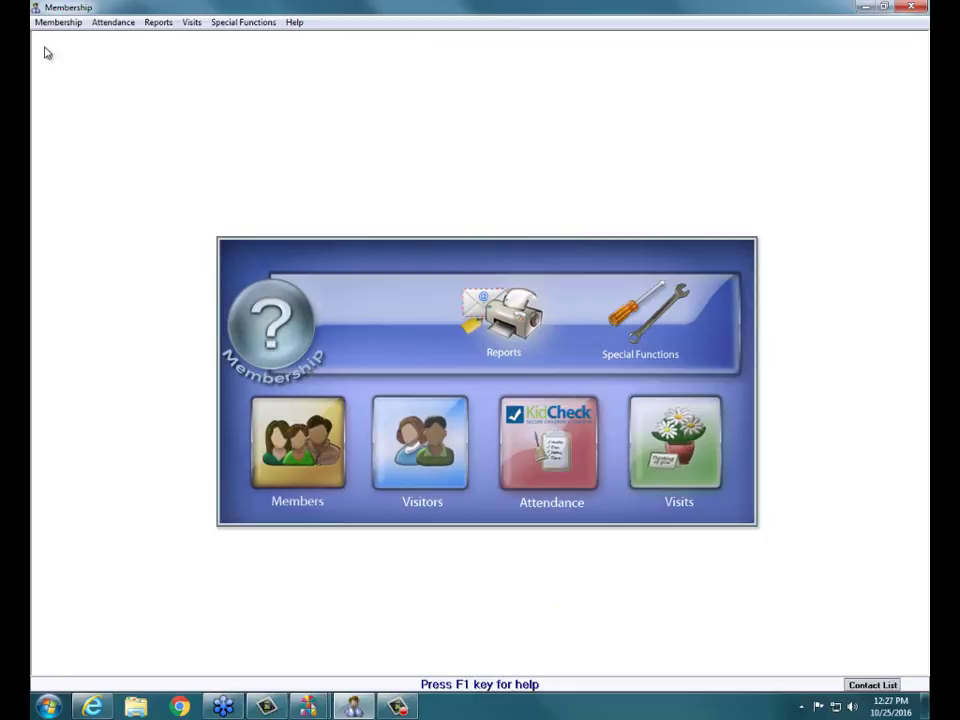
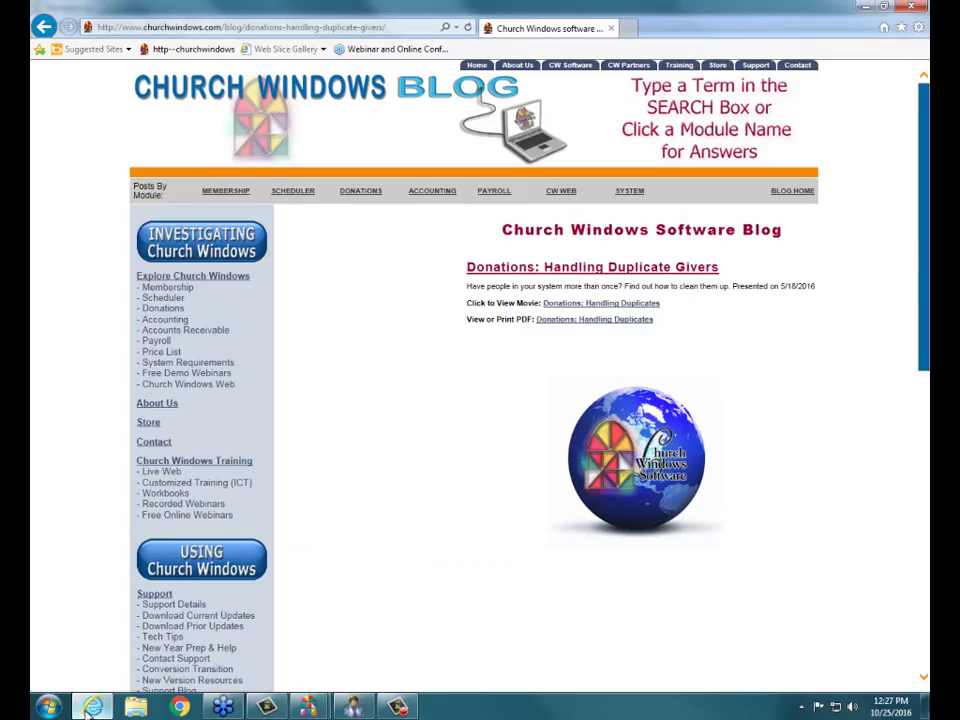
# - Go to youtube.com/churchwindows from the address bar's youtube suggestion
pyautogui.click(211, 32)
pyautogui.write('youtube.com/')
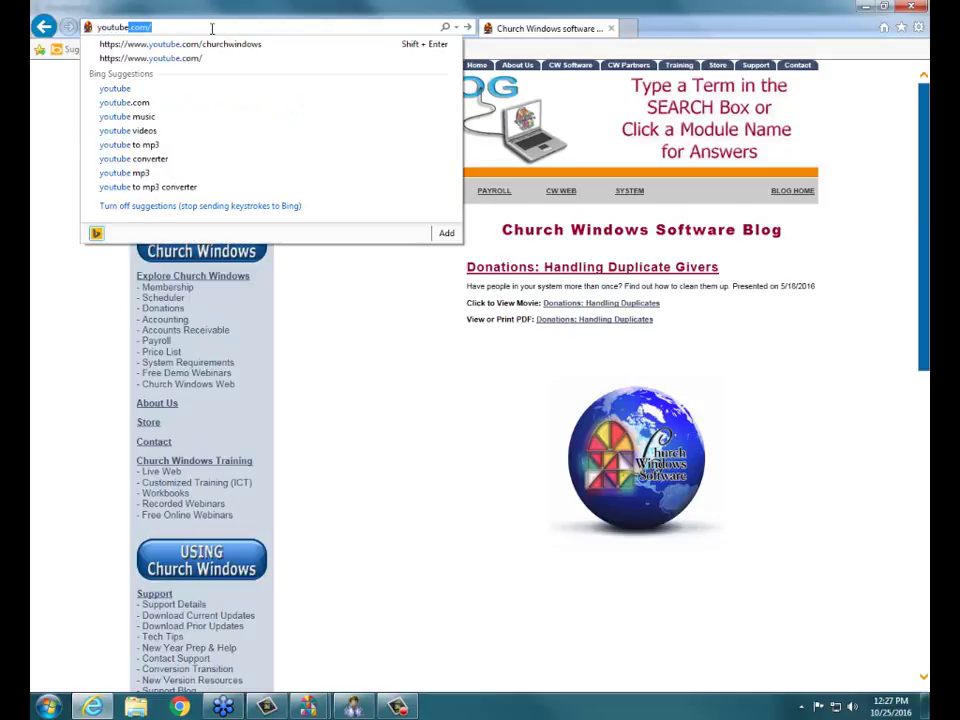
pyautogui.click(190, 44)
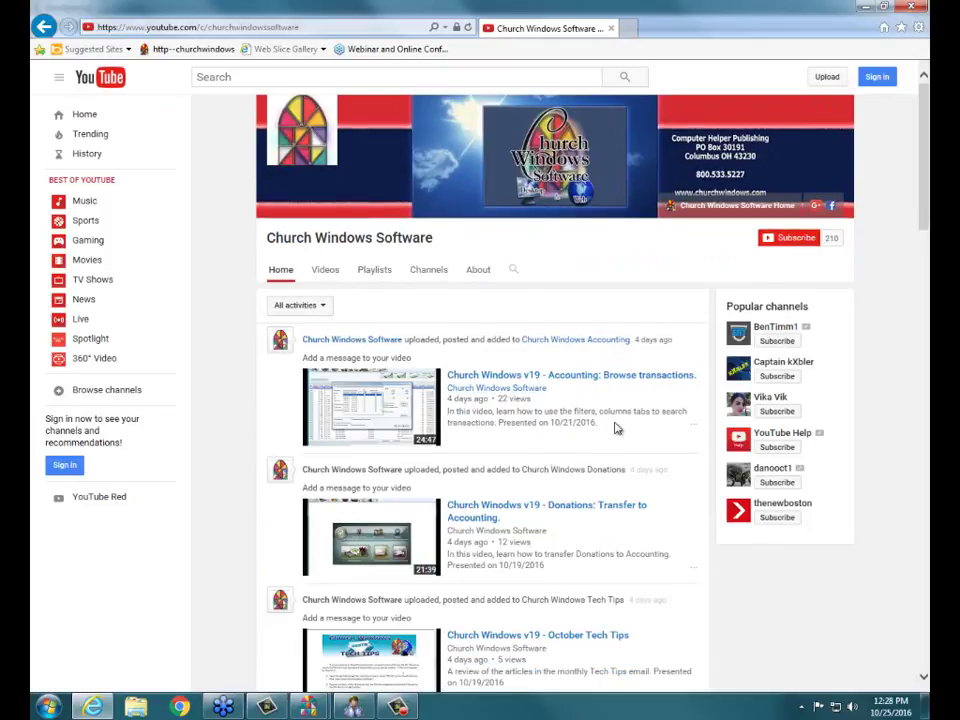
# - Browse the channel's recent training videos, then close Internet Explorer to return to Church Windows Membership
pyautogui.scroll(-4, 607, 412)
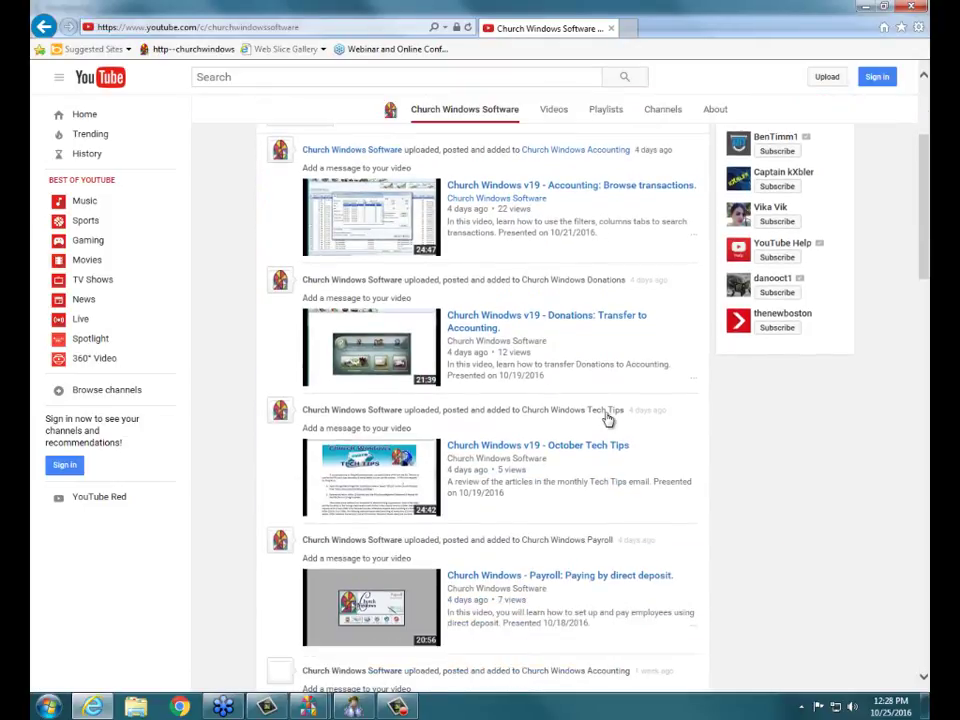
pyautogui.scroll(-5, 608, 419)
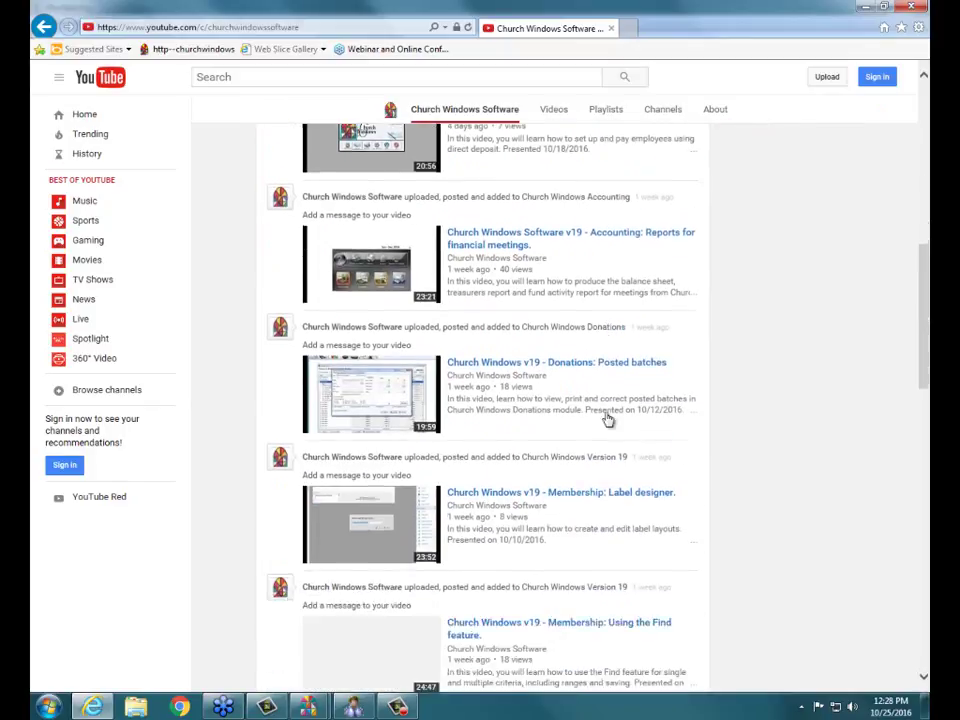
pyautogui.scroll(-6, 608, 419)
pyautogui.scroll(3, 606, 412)
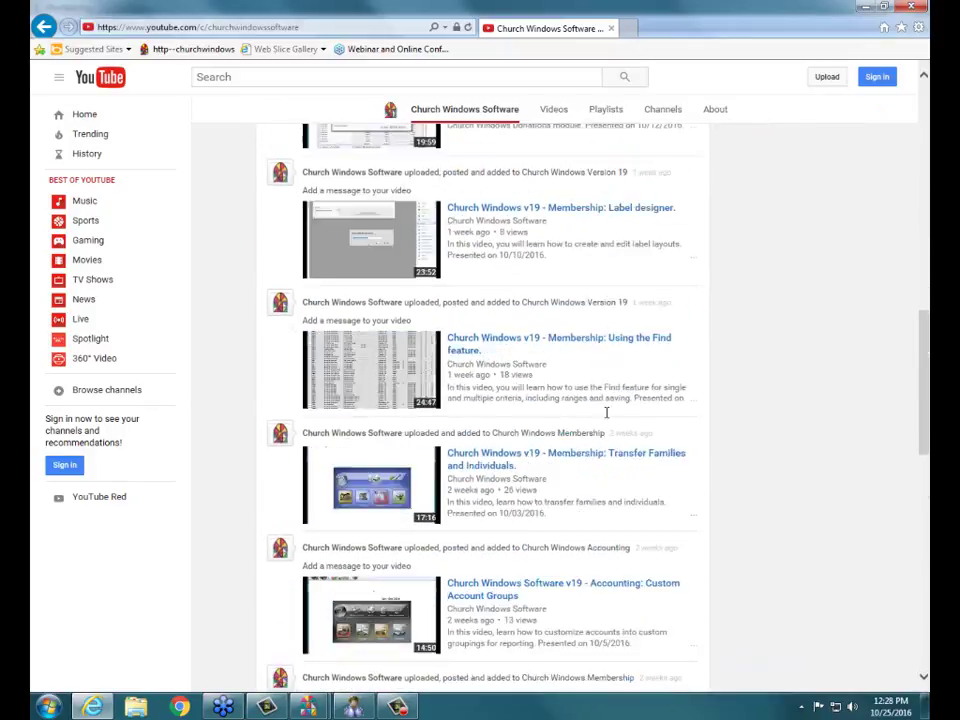
pyautogui.scroll(10, 607, 412)
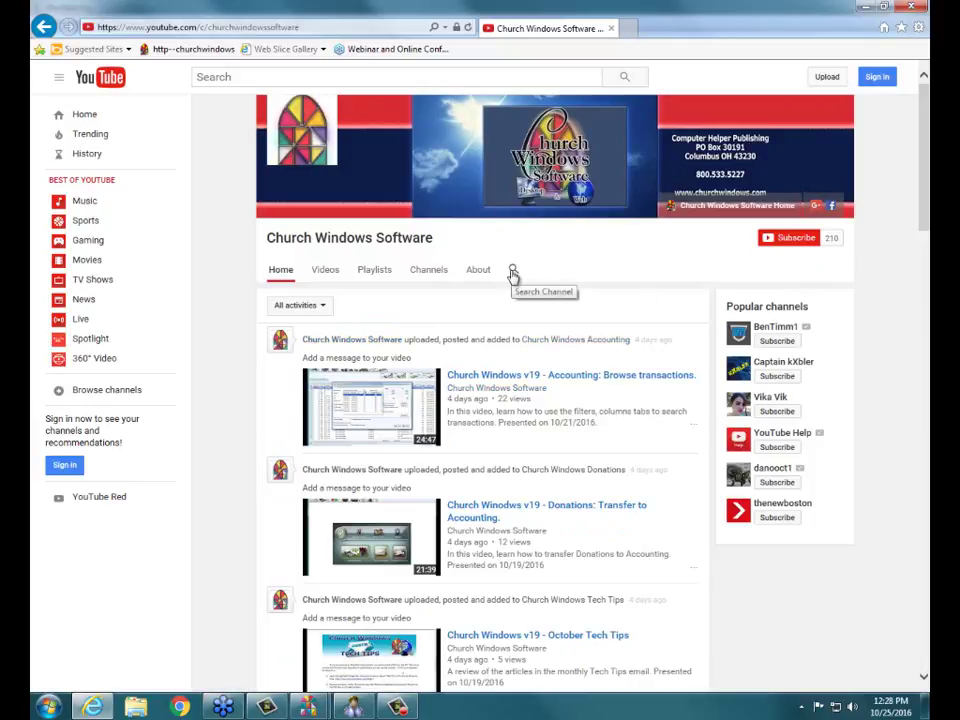
pyautogui.click(918, 7)
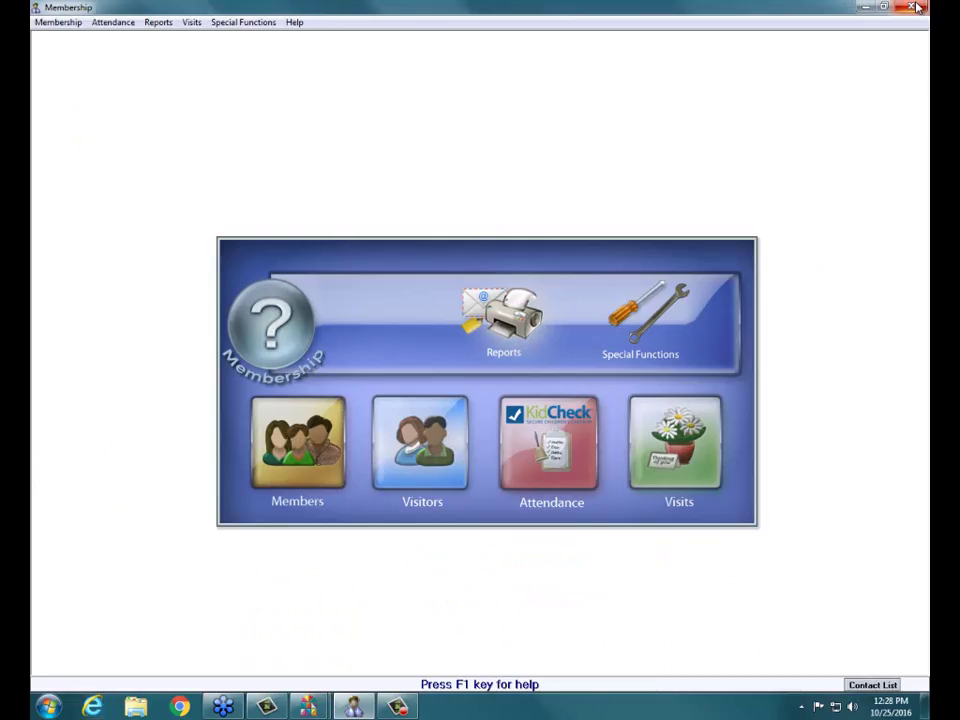